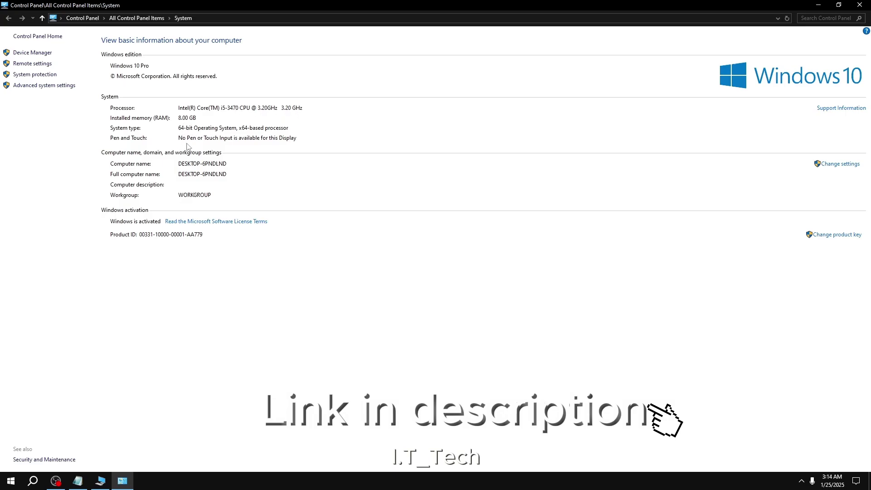
Close the open System page and reopen it from the properties of This PC.
click(860, 5)
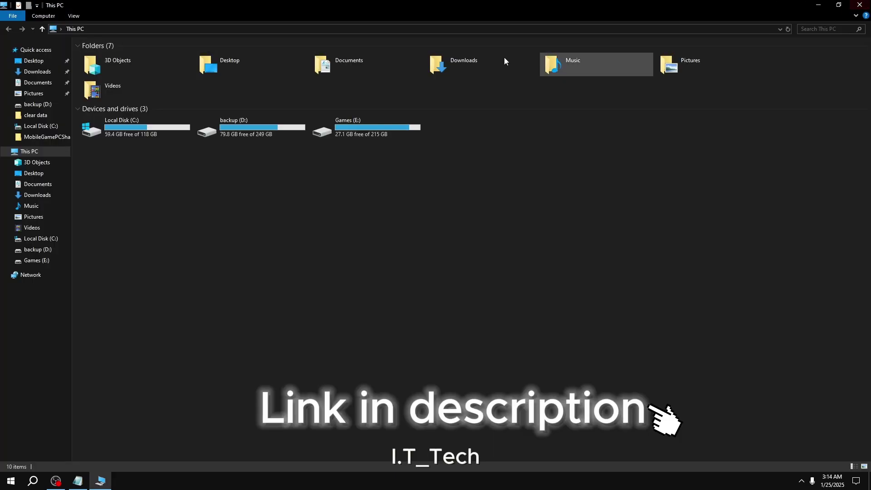
right_click(239, 241)
click(274, 337)
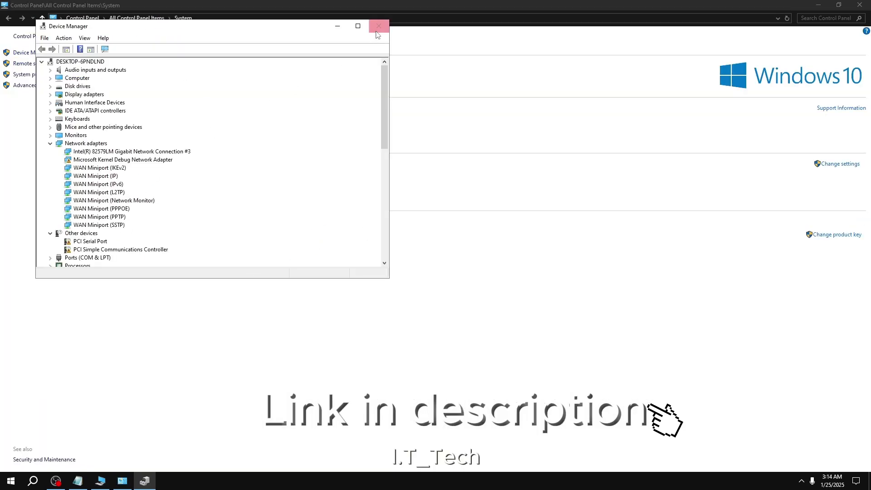
Check the installed graphics card under Display adapters in Device Manager, and close Device Manager and the System page.
click(381, 24)
click(44, 53)
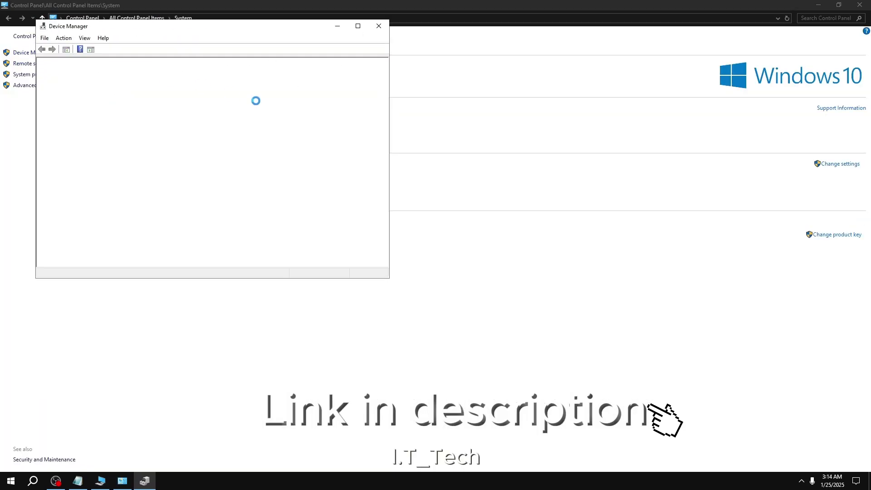
click(75, 95)
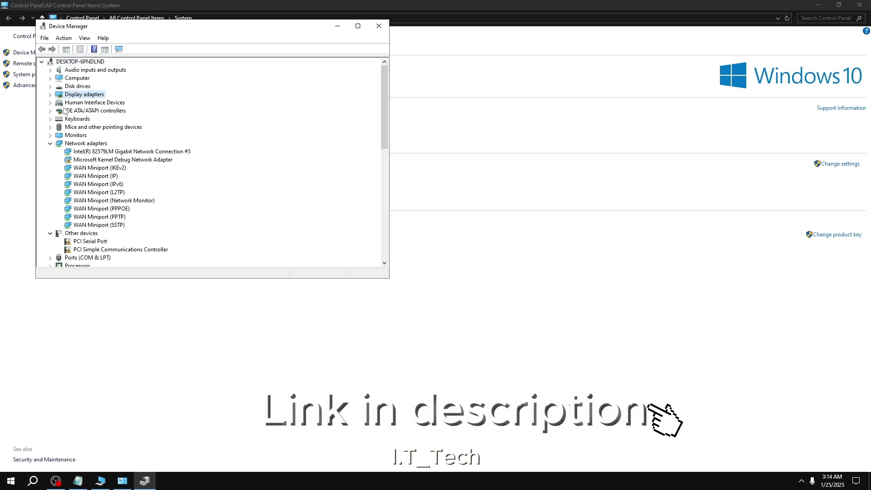
click(49, 95)
click(88, 103)
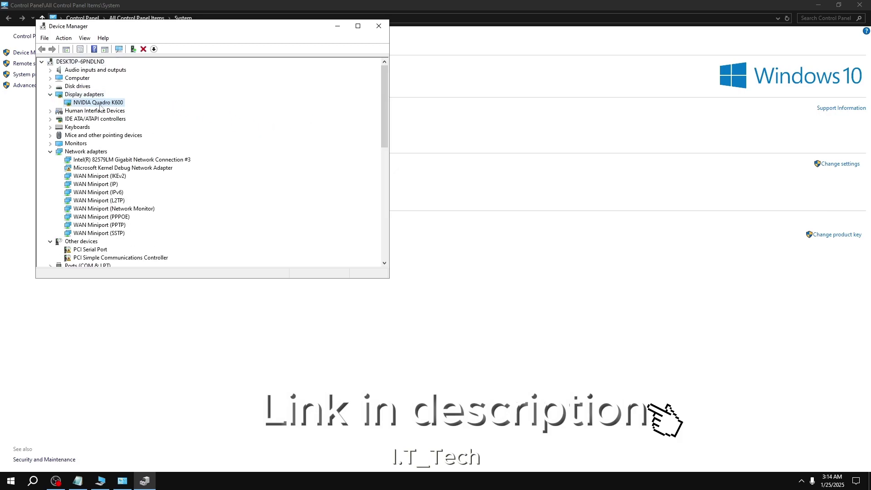
click(379, 26)
click(859, 5)
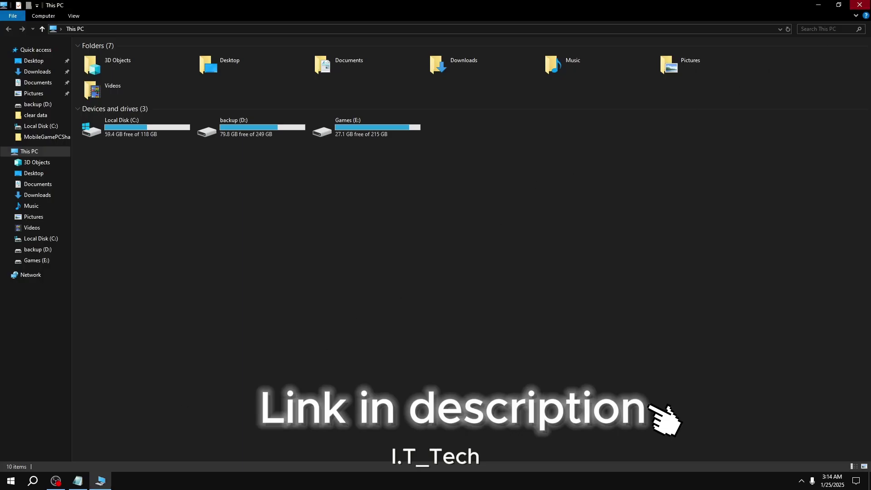
Close File Explorer, highlight the "1 Park Control" line in the Pubg 120 fps.txt note, and minimize the note.
click(859, 5)
click(78, 481)
click(370, 175)
drag(361, 167, 239, 172)
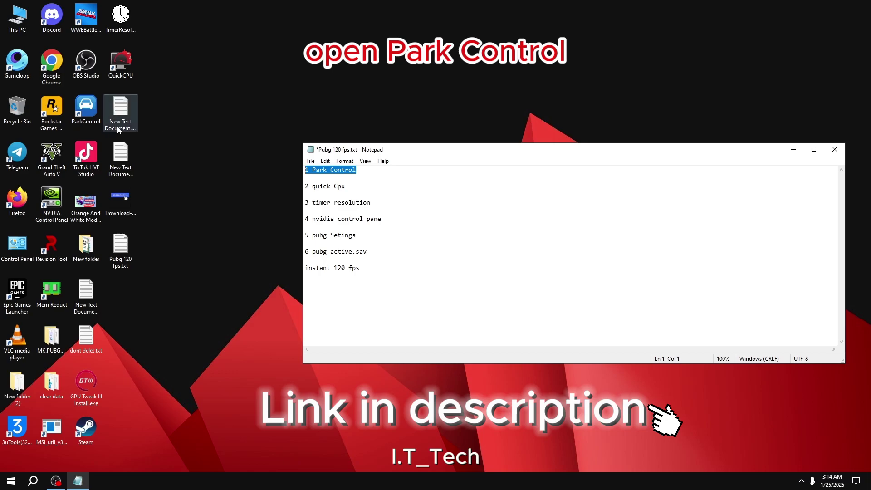
click(793, 149)
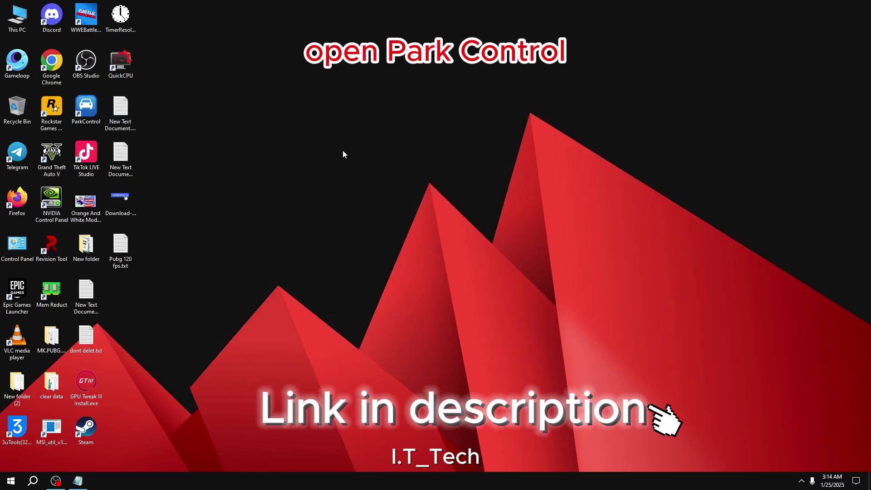
Open ParkControl, make the High performance power profile active, and confirm with park settings still shown in Windows Power Options.
double_click(95, 114)
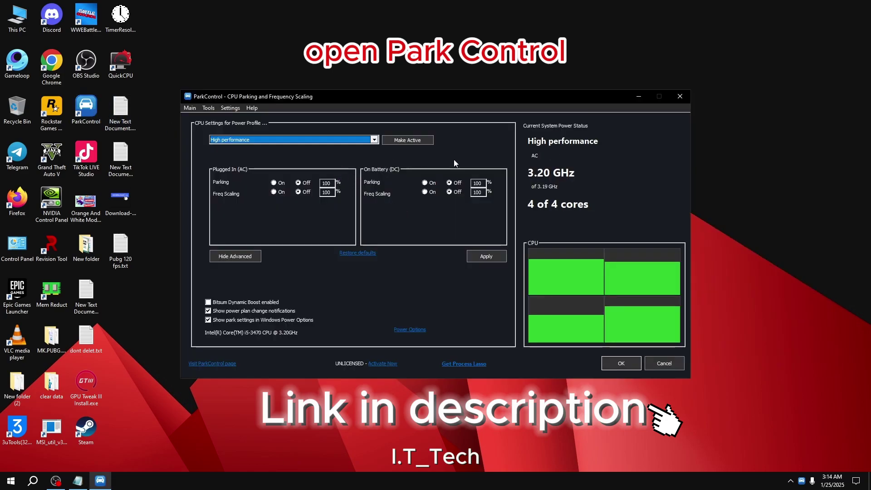
click(374, 141)
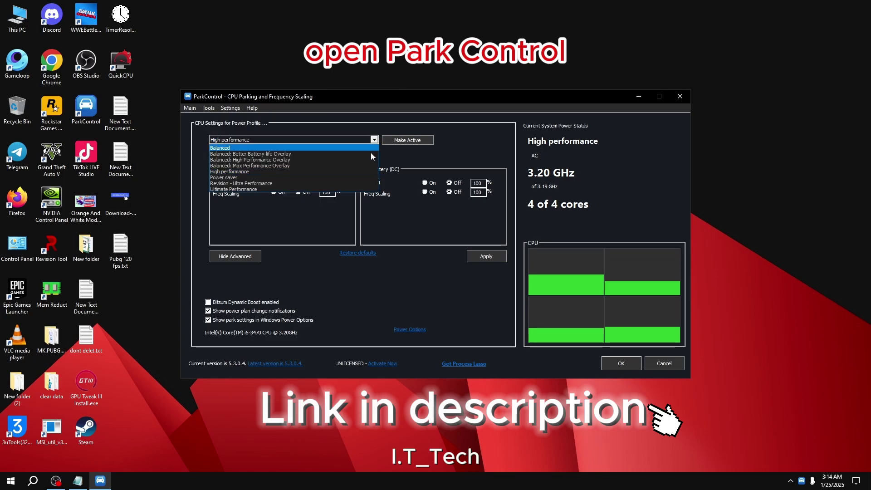
click(264, 172)
click(394, 140)
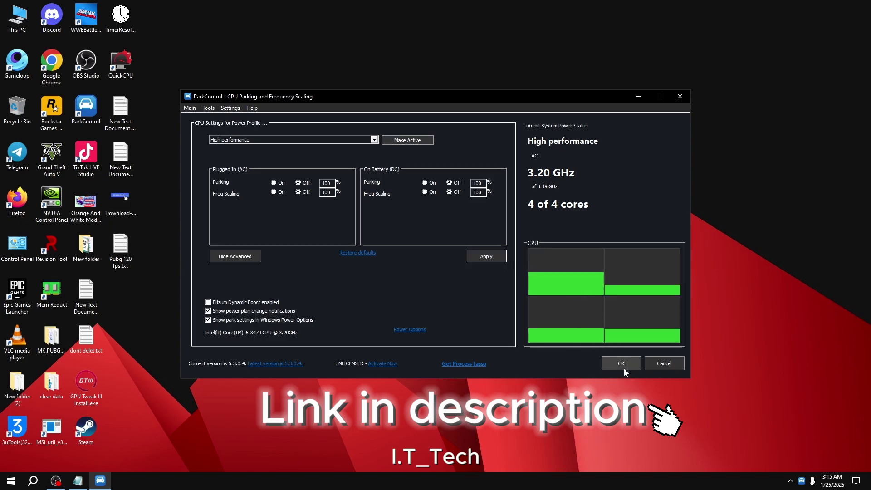
click(209, 320)
click(209, 320)
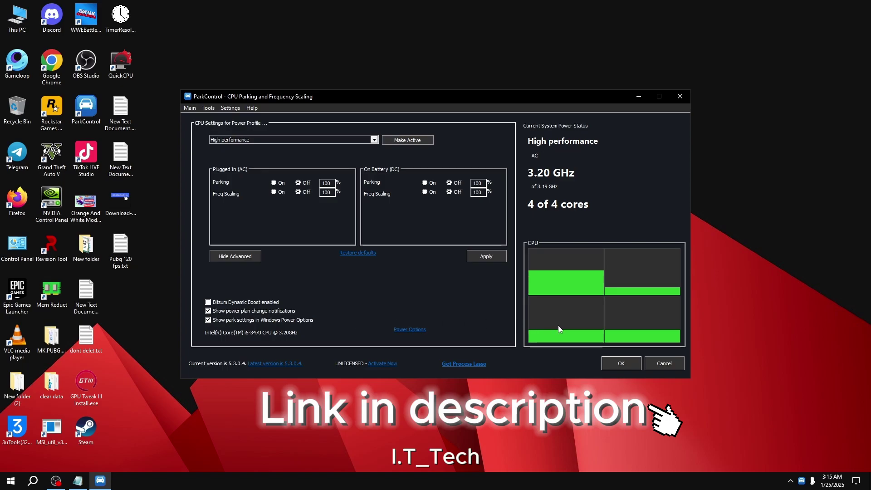
click(611, 364)
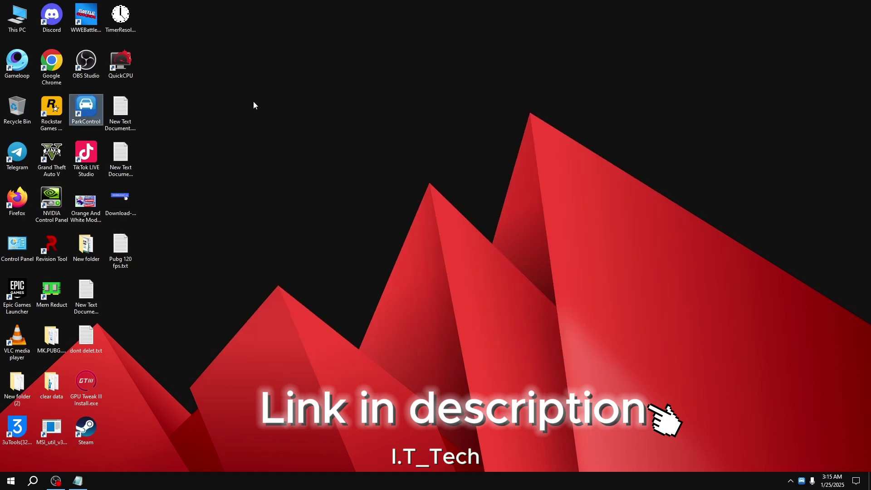
Launch Quick CPU from the desktop and highlight the "2 quick Cpu" line in the note while it loads.
click(121, 68)
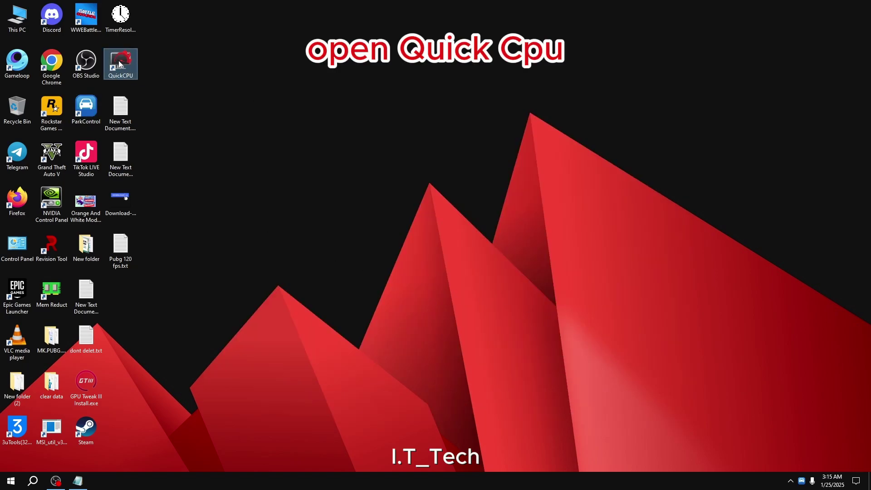
double_click(126, 66)
click(78, 481)
drag(355, 188, 285, 185)
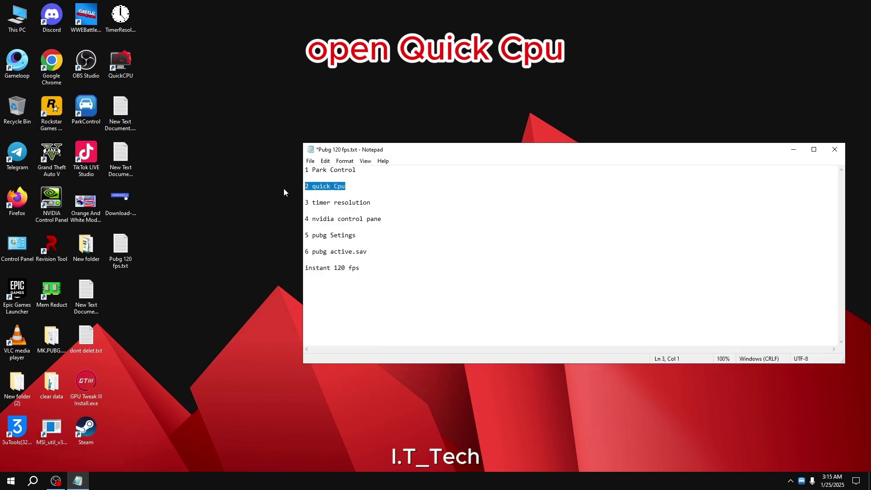
click(792, 150)
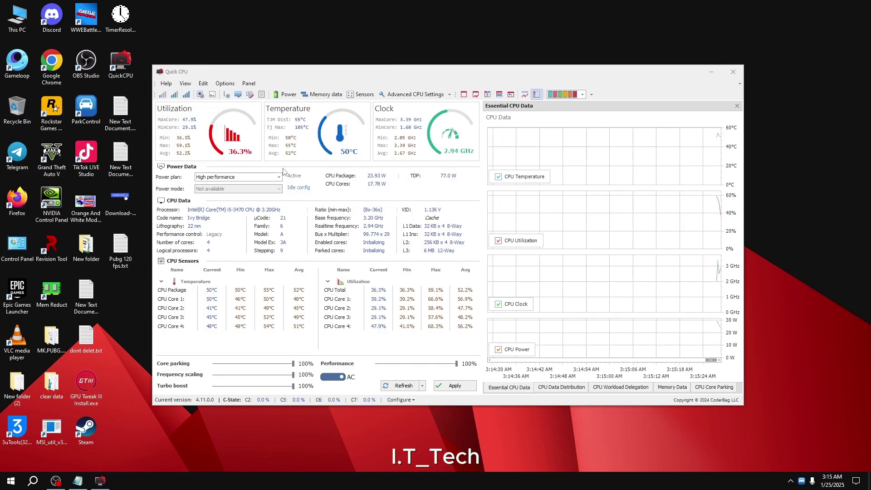
Set the power plan to High performance and accept the Maximum performance preset changes.
click(278, 176)
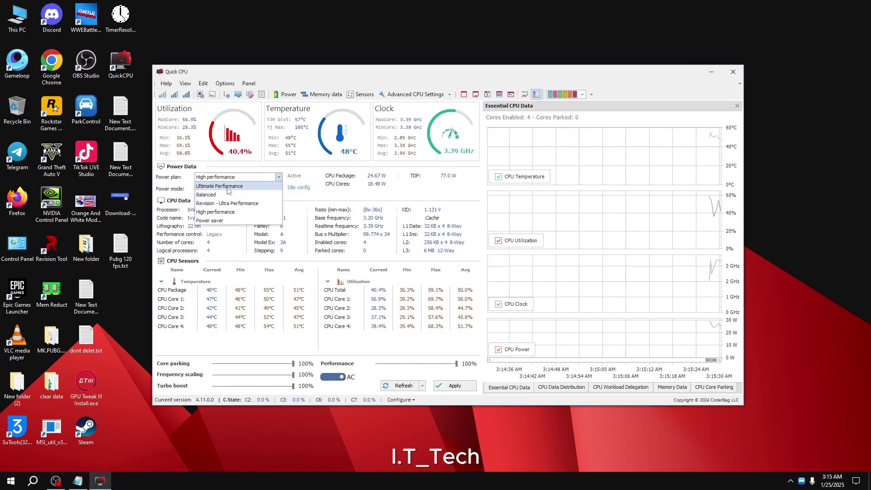
click(214, 212)
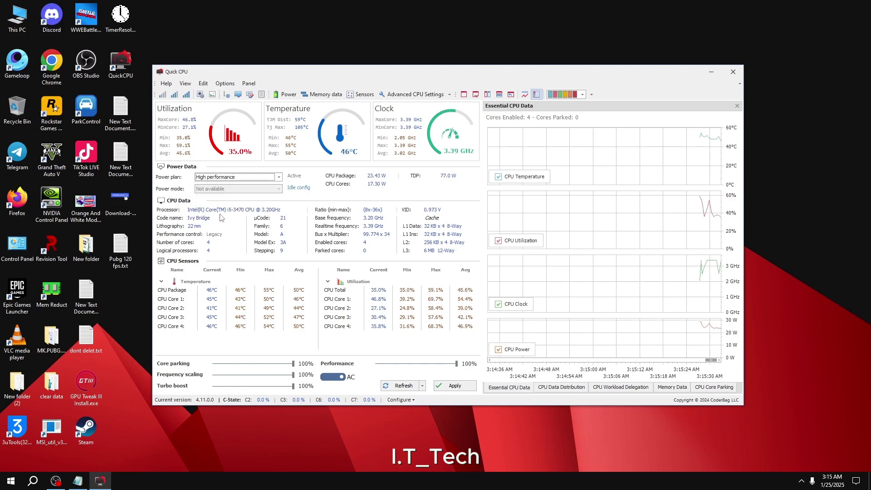
click(187, 95)
click(528, 300)
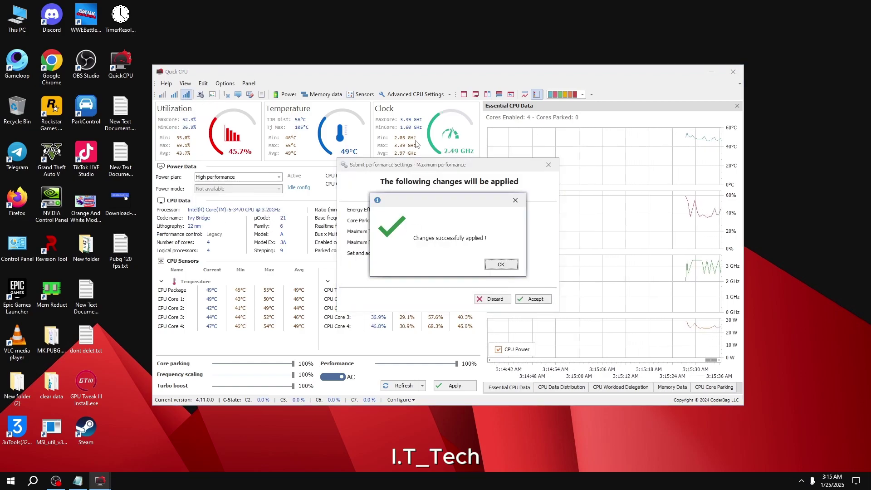
click(501, 264)
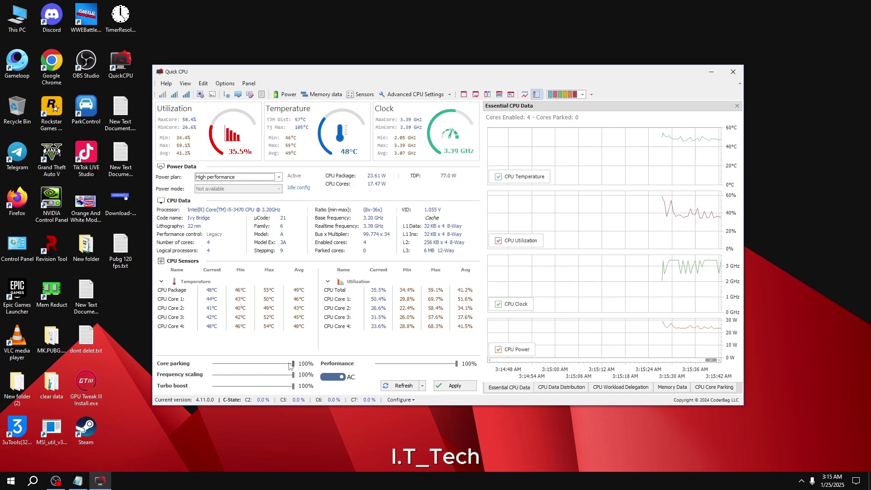
Apply core parking, frequency scaling, turbo boost and performance at 100%, and close Quick CPU.
mouse_move(293, 374)
mouse_down()
mouse_move(283, 376)
mouse_move(293, 375)
mouse_up()
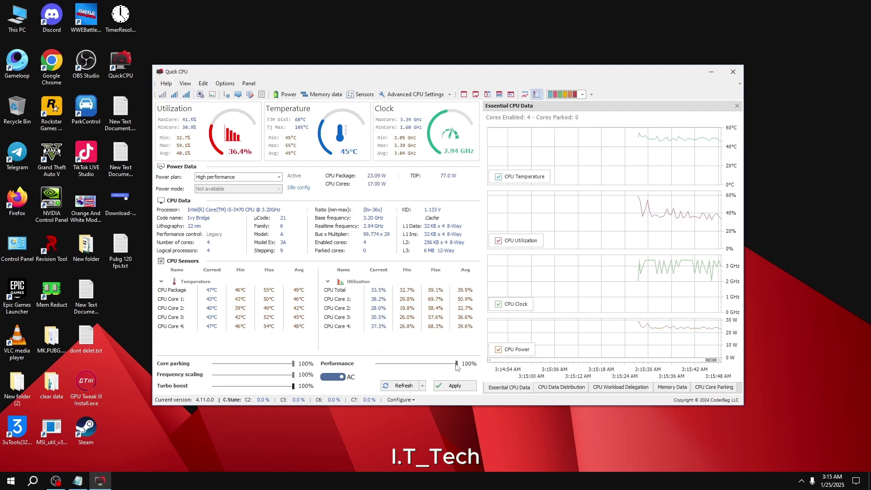
click(443, 388)
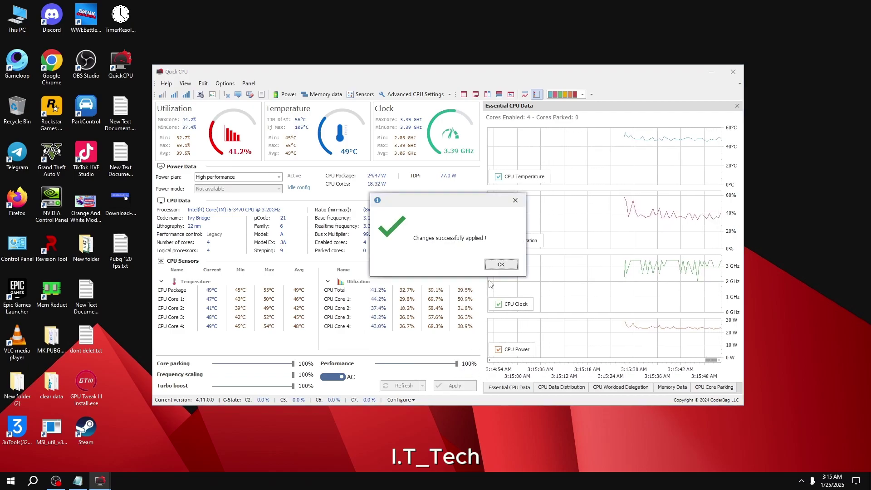
key(Return)
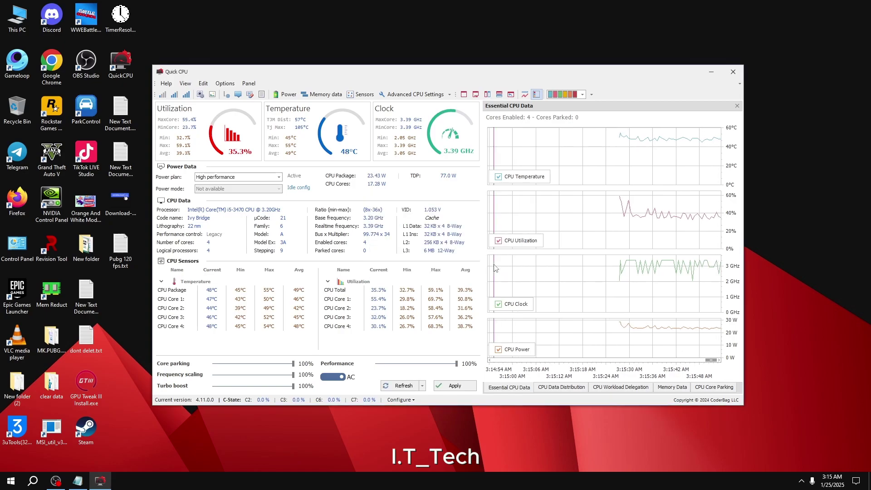
click(732, 71)
Refresh the desktop and highlight the "3 timer resolution" line in the Pubg 120 fps.txt note.
right_click(334, 86)
click(345, 117)
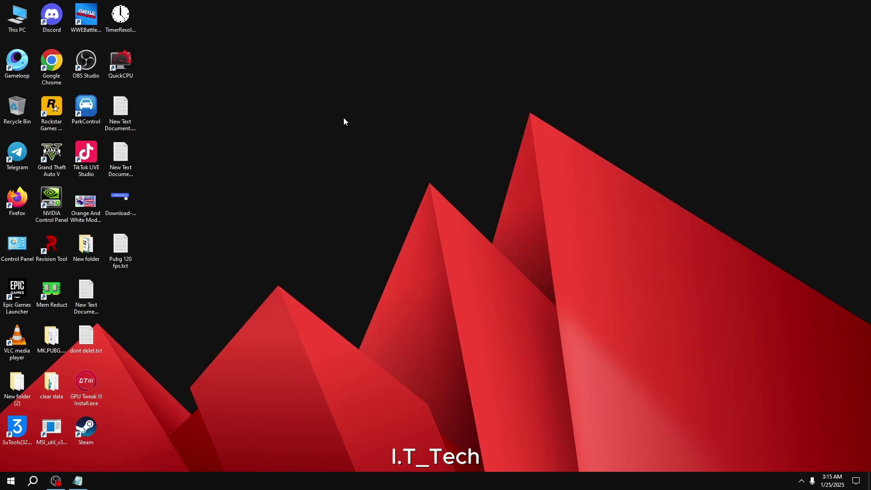
click(93, 481)
drag(375, 203, 298, 207)
Run TimerResolution.exe past the security warning, set the timer to its maximum resolution, and leave it running minimized.
double_click(132, 15)
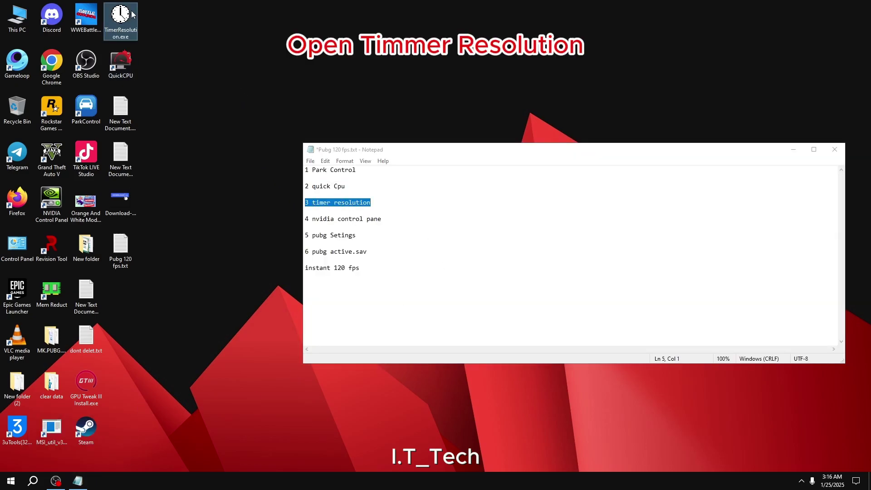
click(793, 149)
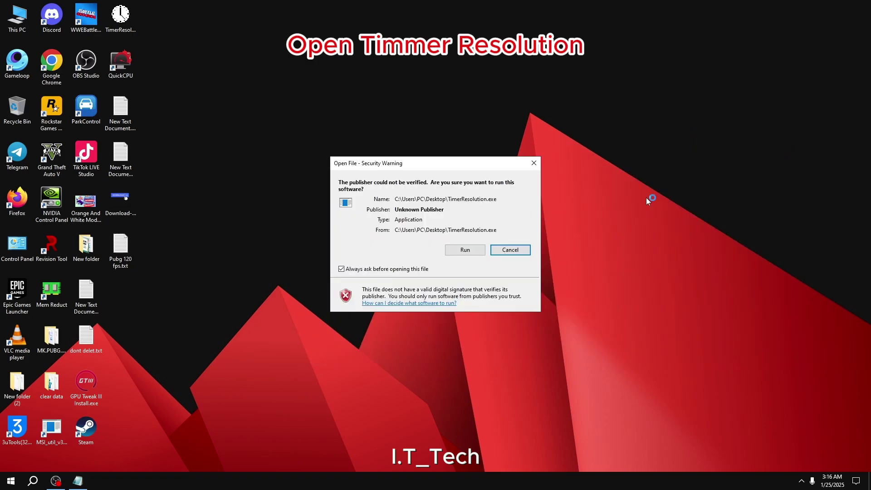
click(476, 251)
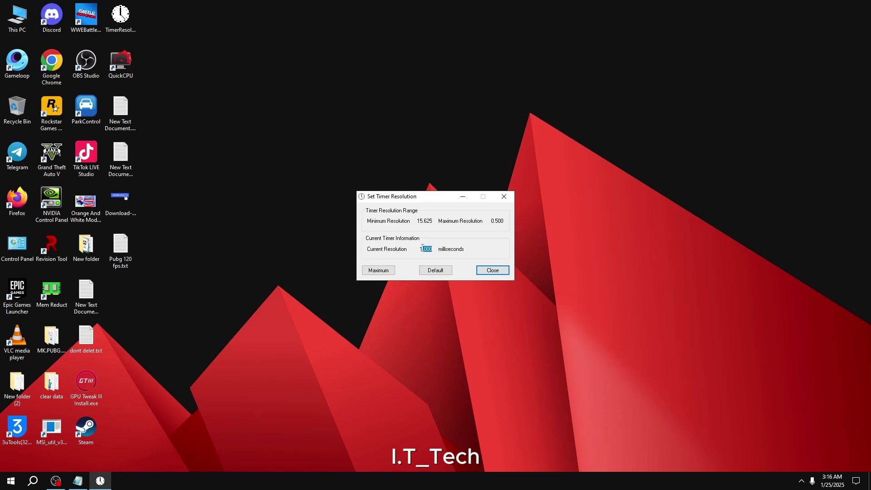
drag(420, 248, 480, 247)
click(387, 271)
click(463, 197)
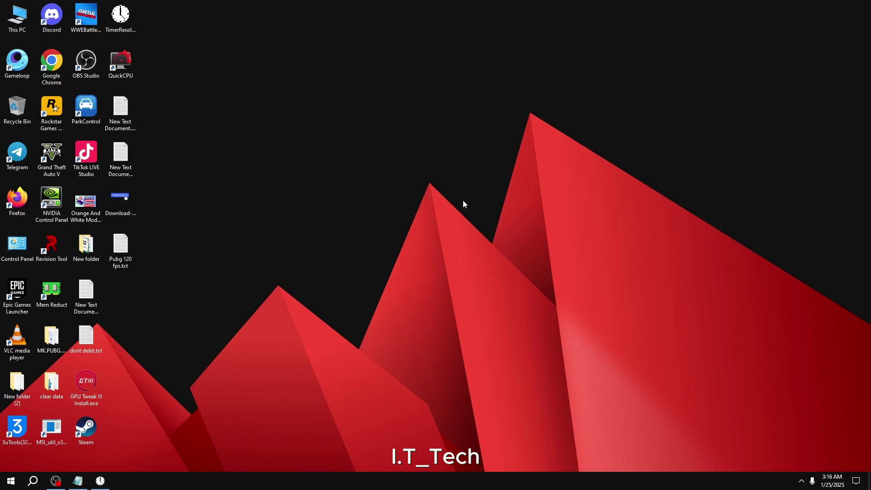
right_click(274, 200)
click(291, 220)
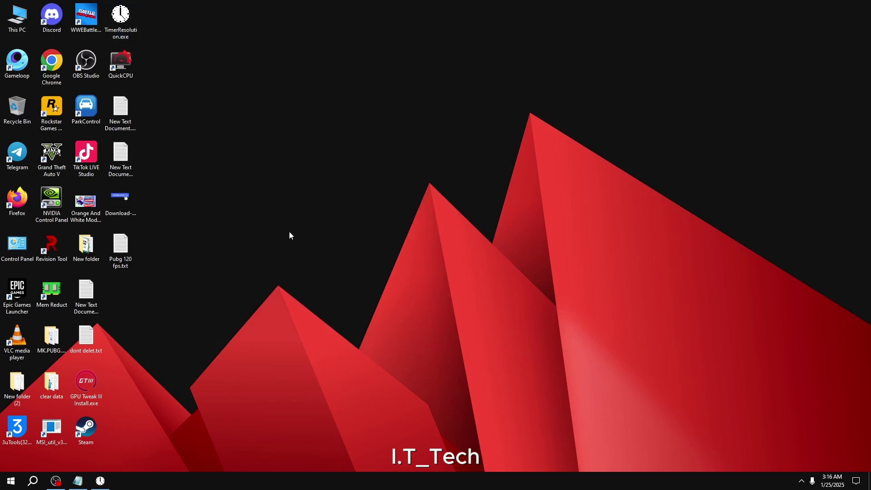
click(106, 486)
click(106, 486)
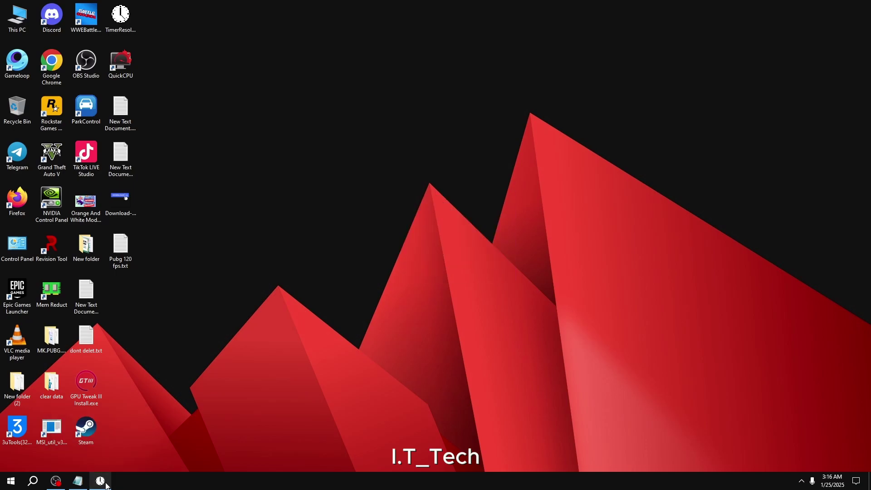
Highlight the "4 nvidia control pane" line in the Pubg 120 fps.txt note, and minimize the note.
click(78, 481)
drag(396, 222, 291, 222)
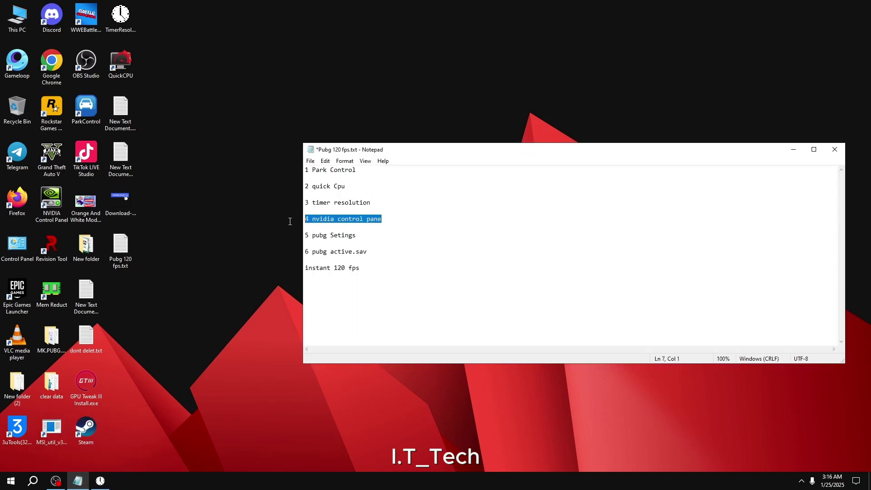
click(793, 149)
Open NVIDIA Control Panel and apply the preview image setting that uses my preference emphasizing Performance.
right_click(344, 108)
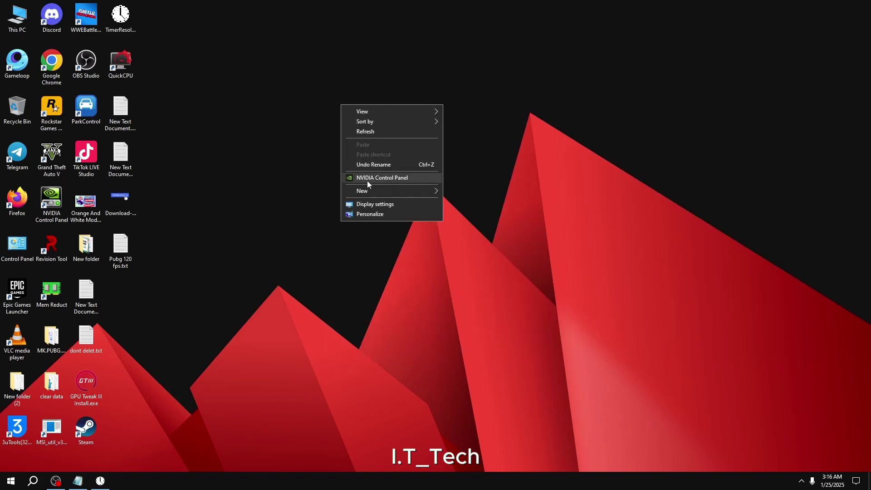
click(375, 177)
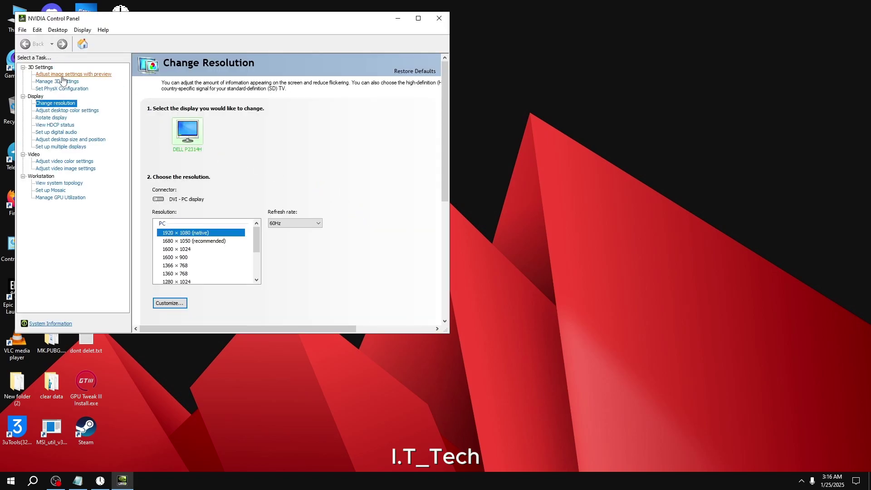
click(72, 74)
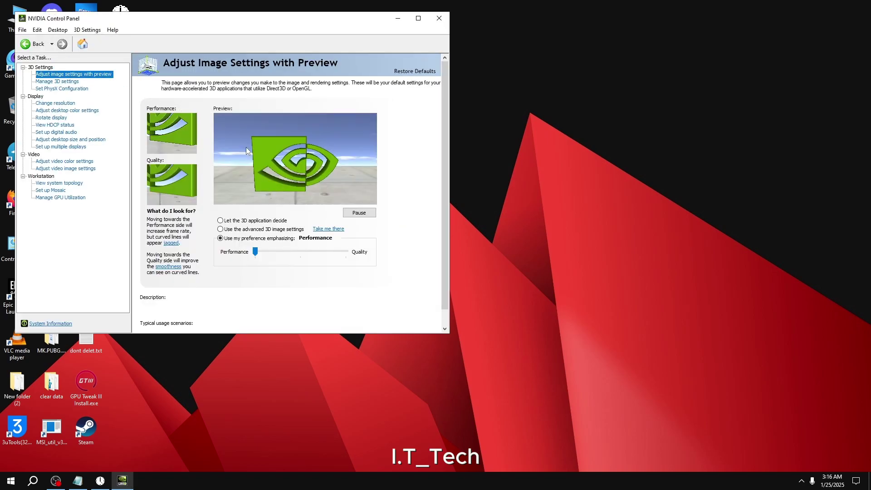
click(220, 229)
click(220, 239)
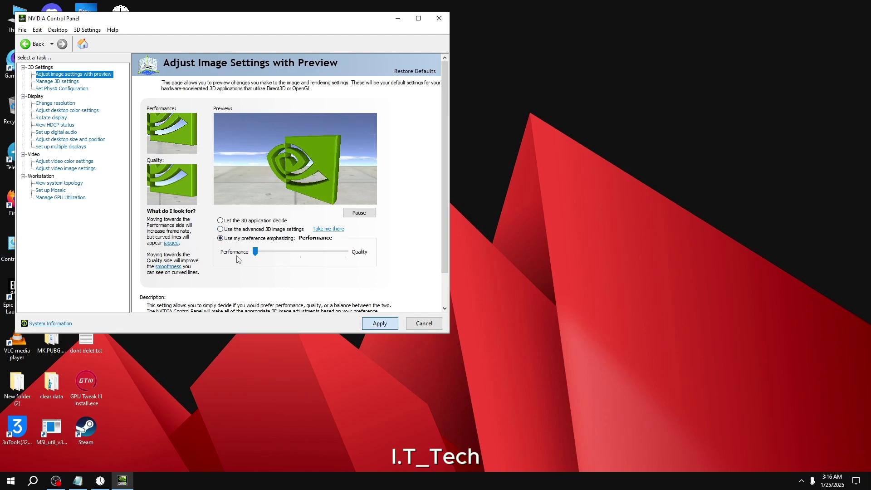
key(Return)
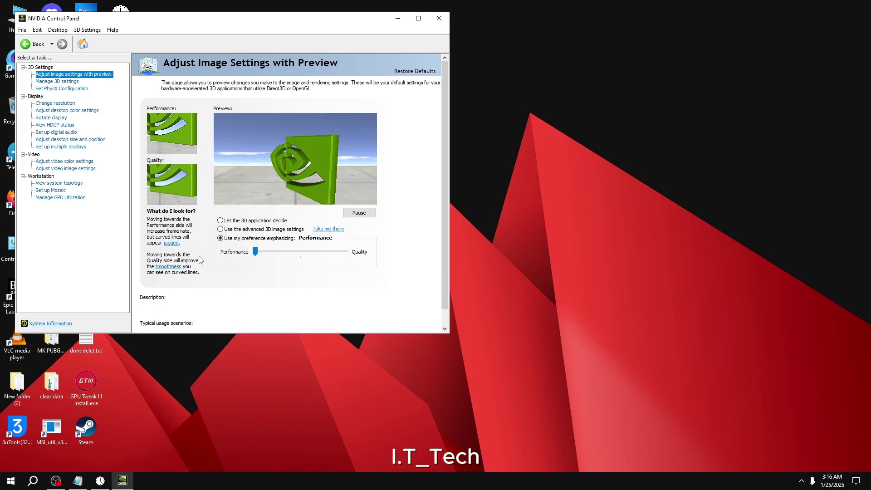
Select the TxGameAssistant androidemulatoren.exe as the program to customize in the program-specific 3D settings.
click(56, 81)
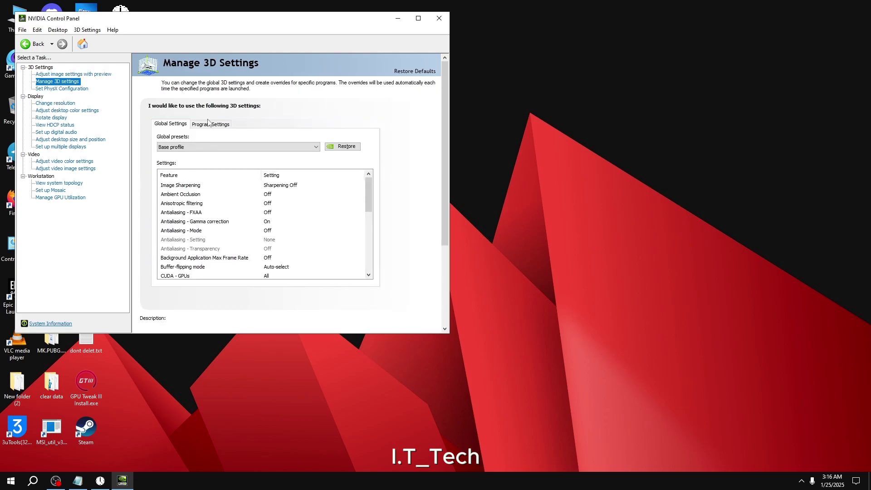
click(213, 127)
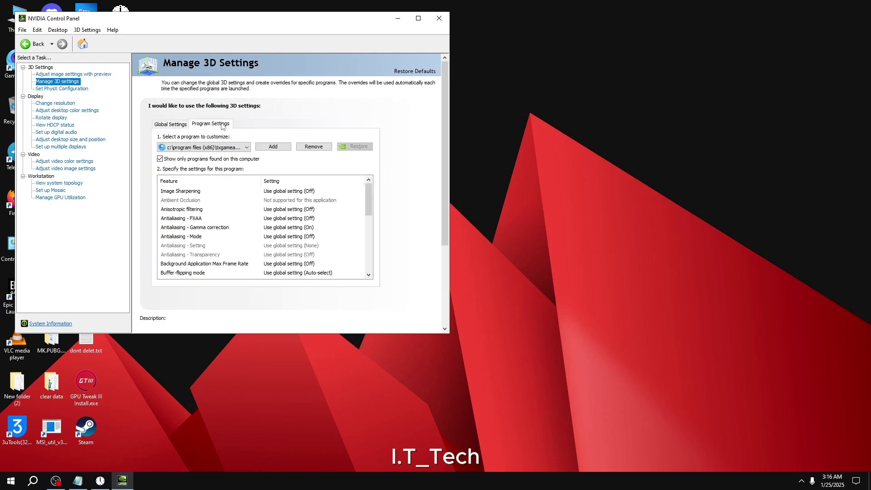
click(247, 147)
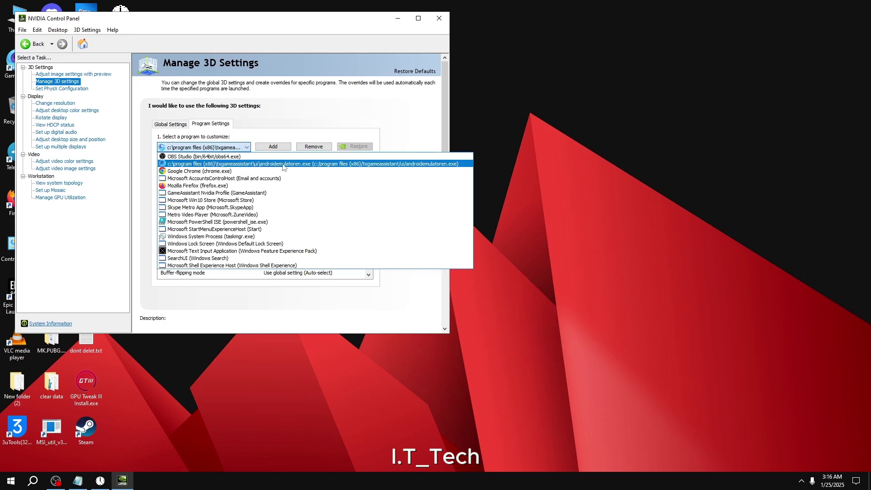
click(311, 166)
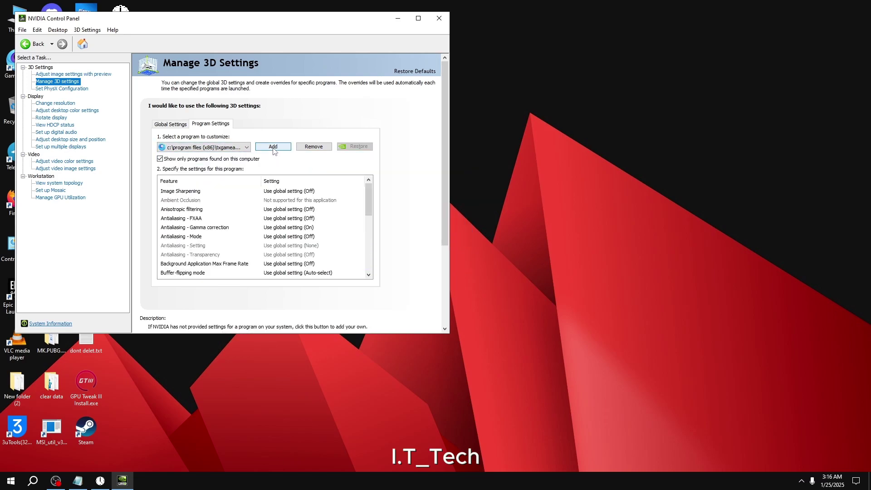
click(273, 148)
click(317, 257)
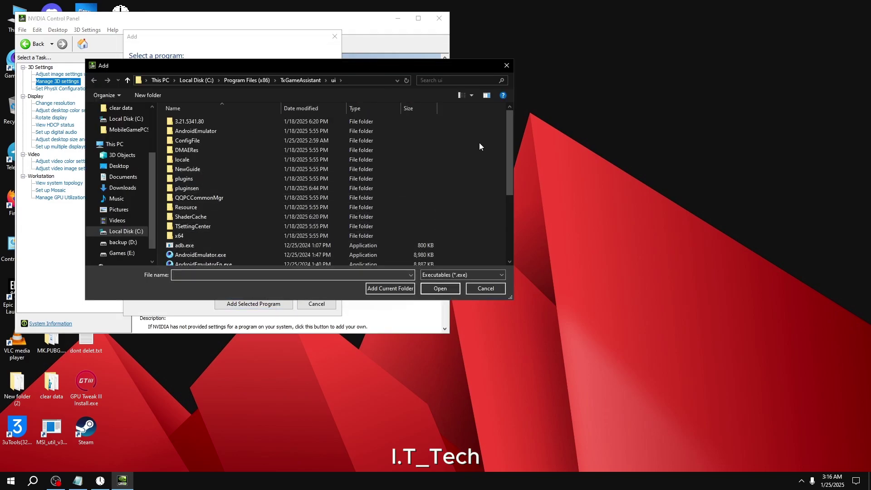
drag(509, 138, 509, 175)
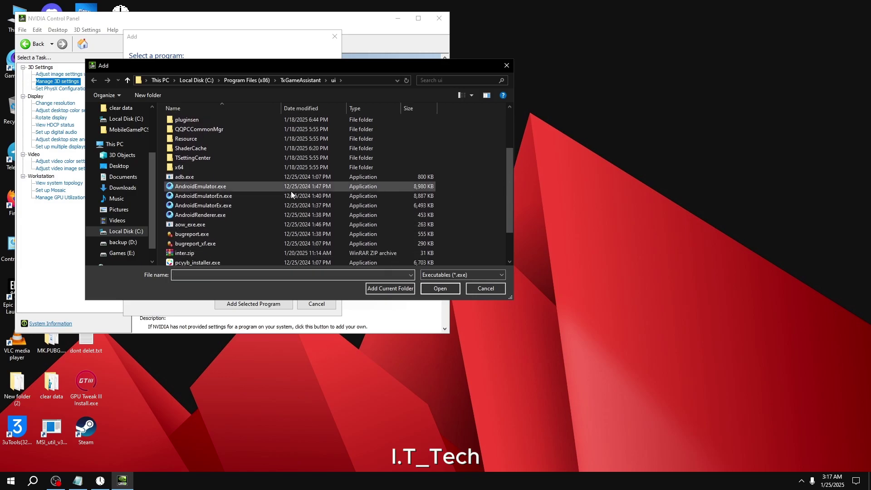
click(214, 196)
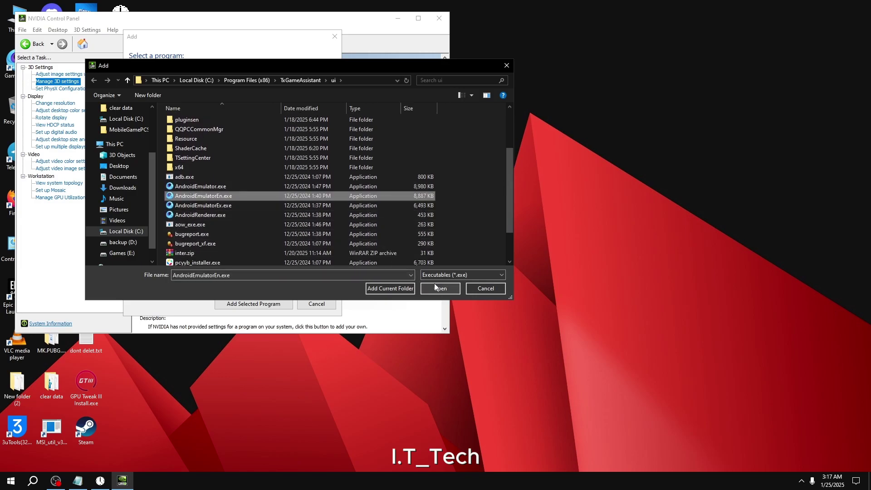
click(482, 290)
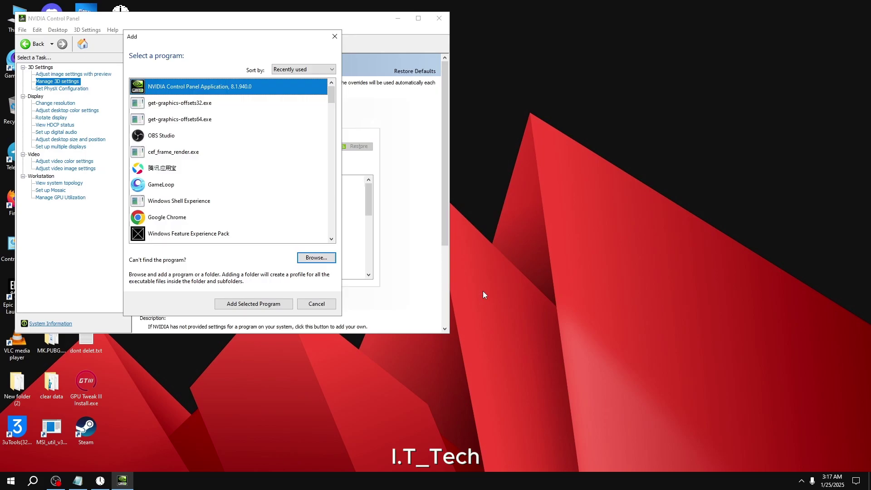
click(335, 40)
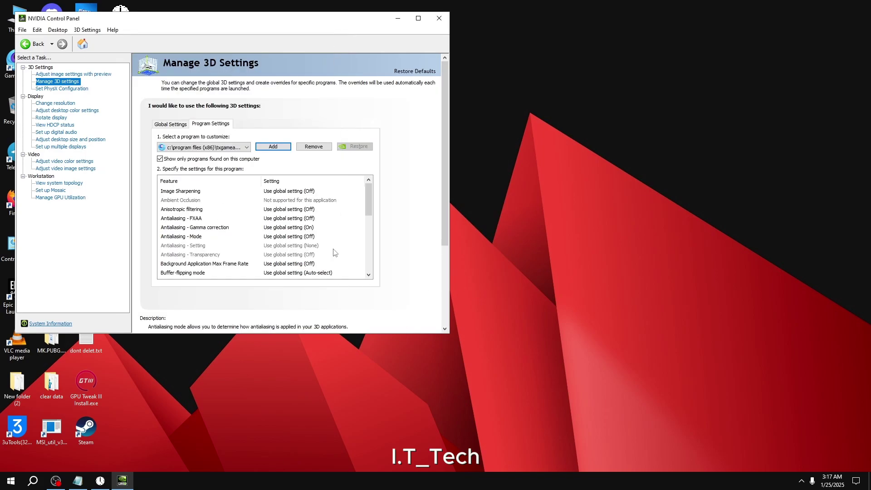
Keep Image Sharpening and Anisotropic filtering on the global setting (Off) for the emulator.
click(306, 194)
click(307, 195)
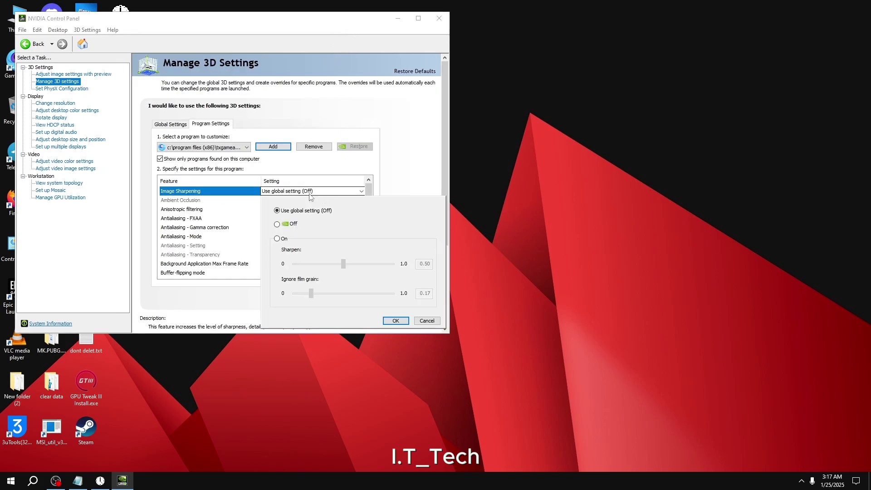
click(354, 193)
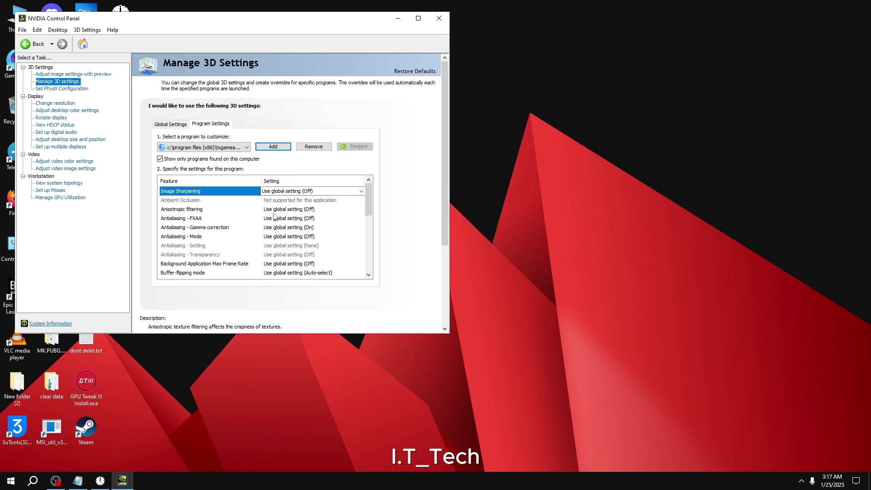
click(301, 210)
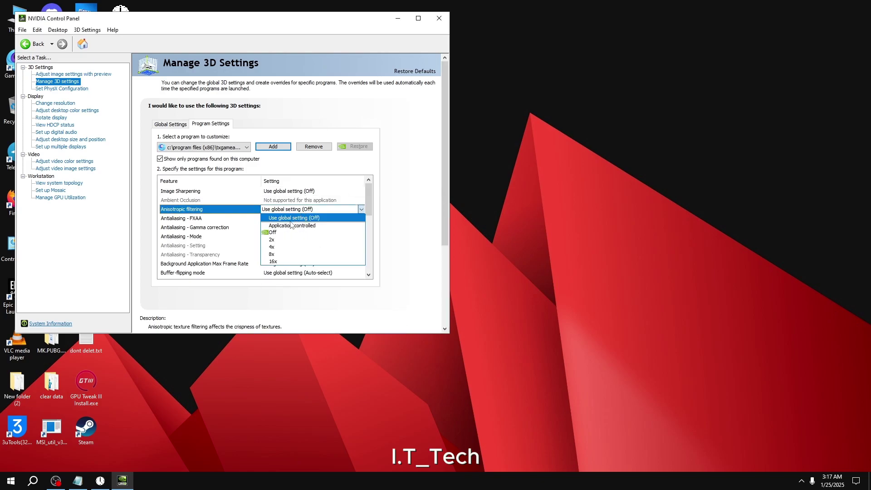
click(347, 218)
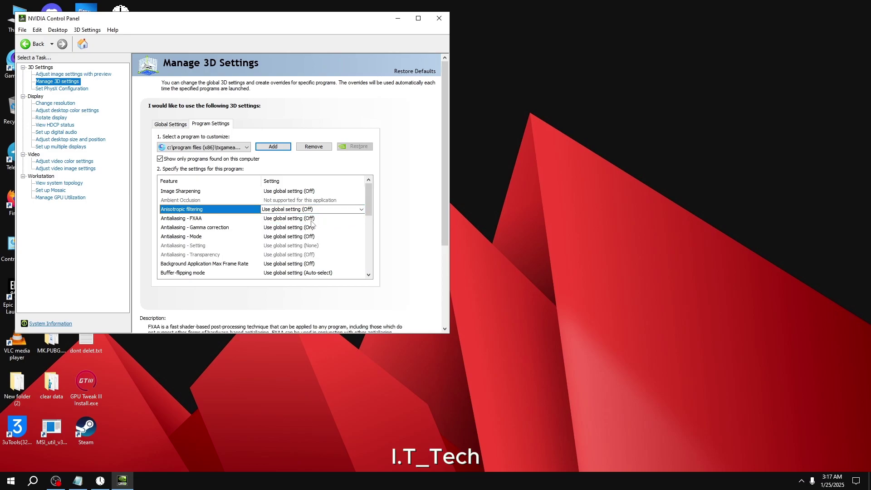
Leave Antialiasing - FXAA on the global setting (Off) and set Antialiasing - Gamma correction to Off.
click(347, 218)
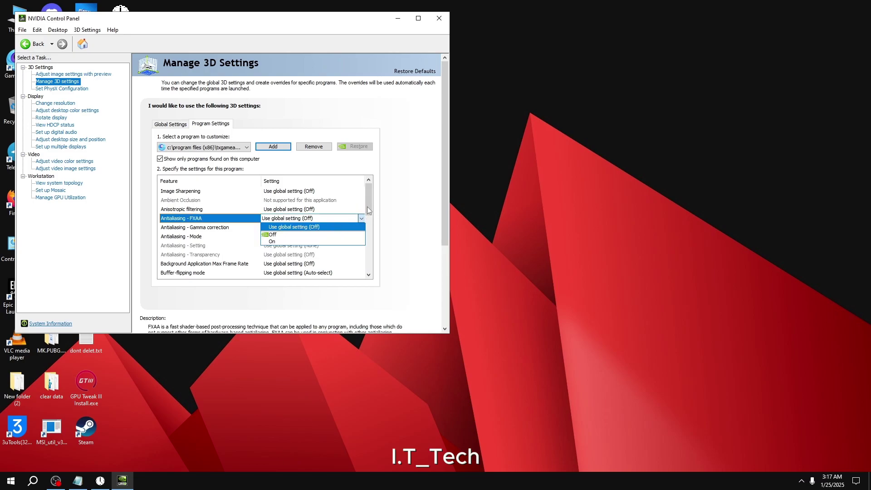
click(314, 226)
click(313, 228)
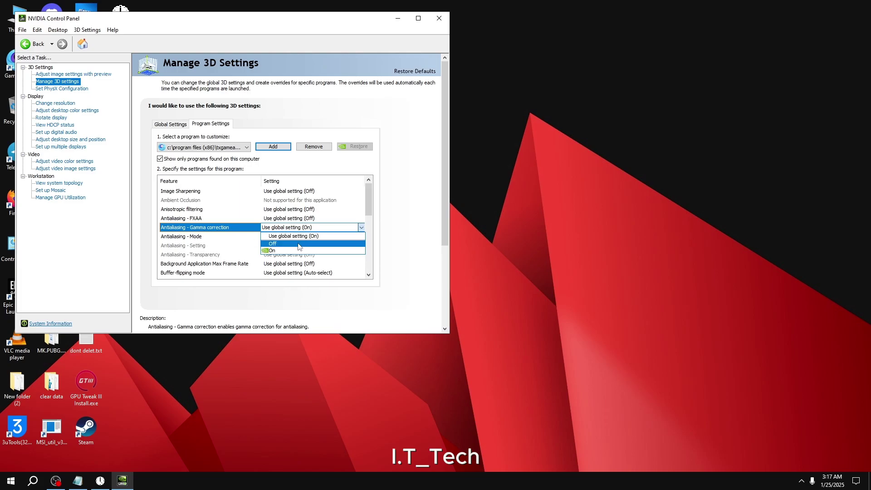
click(283, 245)
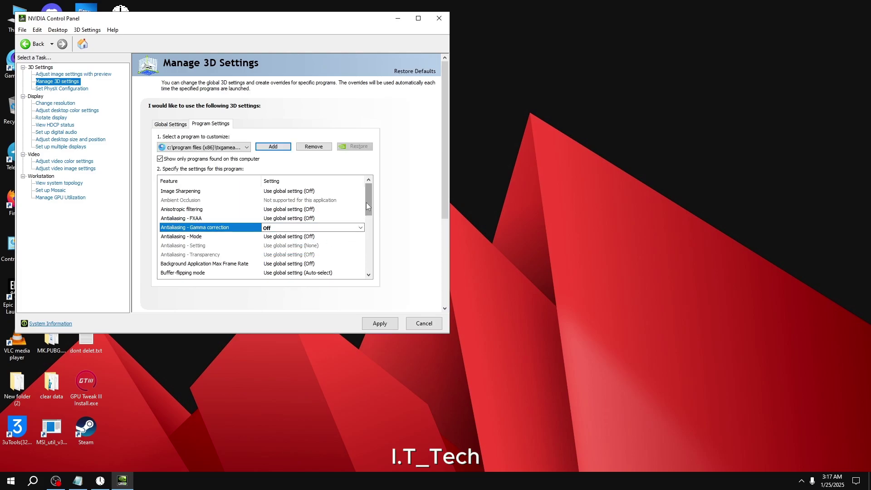
Keep Antialiasing - Mode and Background Application Max Frame Rate on the global setting (Off).
scroll(306, 213, down, 1)
click(305, 209)
click(308, 210)
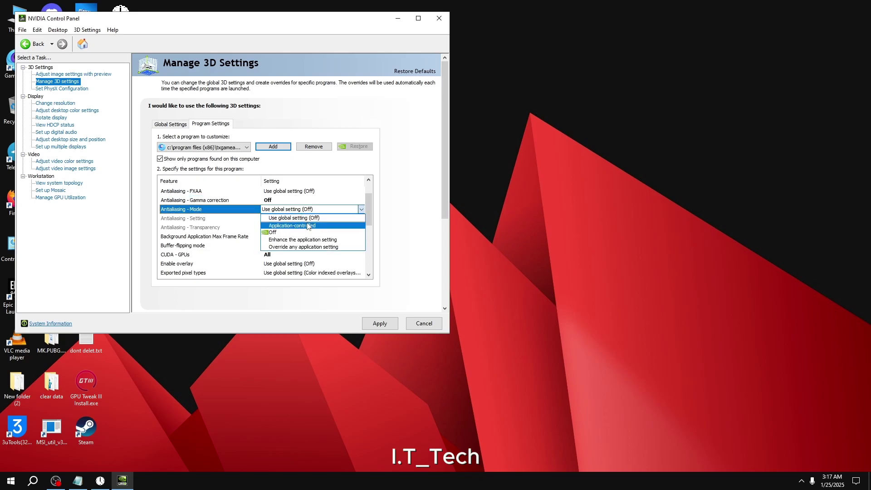
click(326, 222)
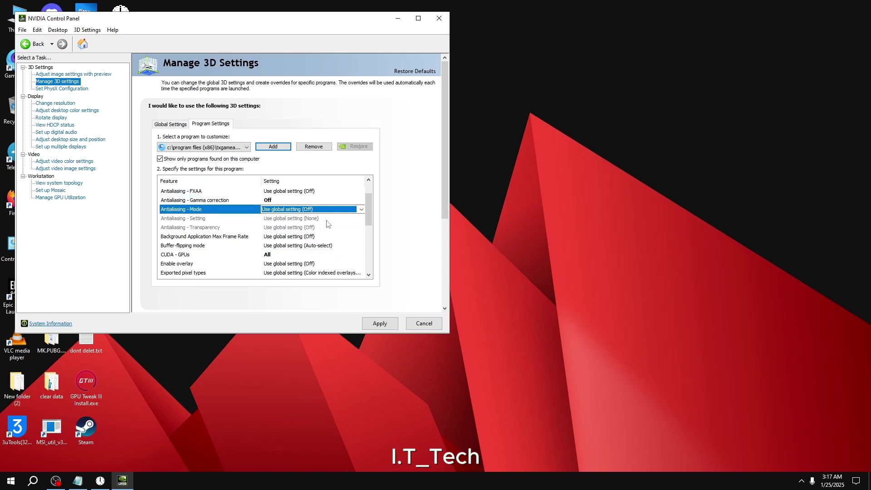
click(304, 237)
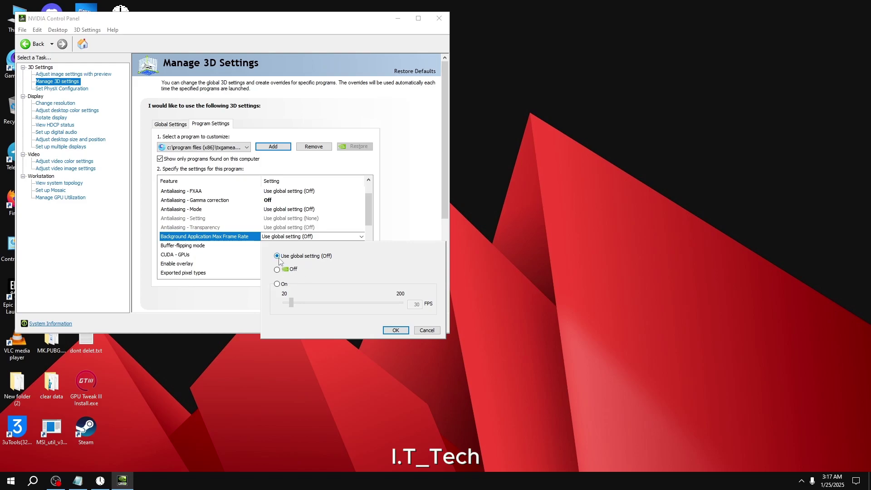
click(366, 216)
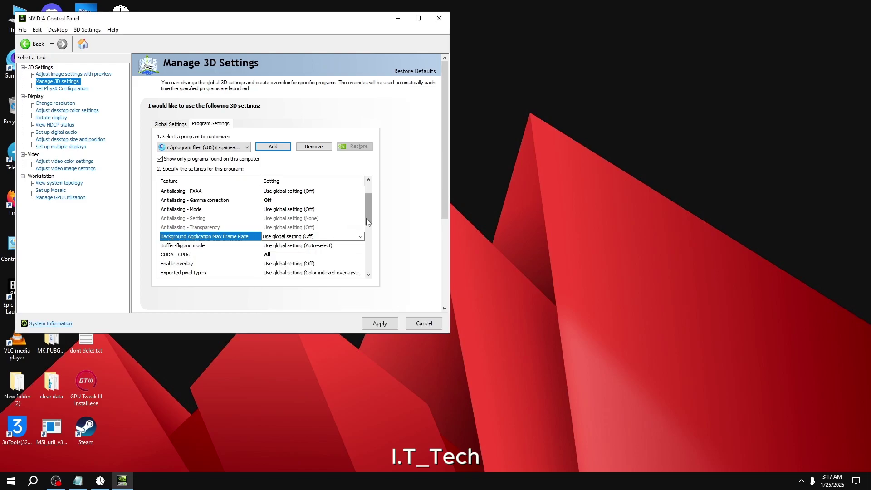
Keep Buffer-flipping mode on the global setting (Auto-select) and assign CUDA - GPUs to use the Quadro K600.
click(298, 247)
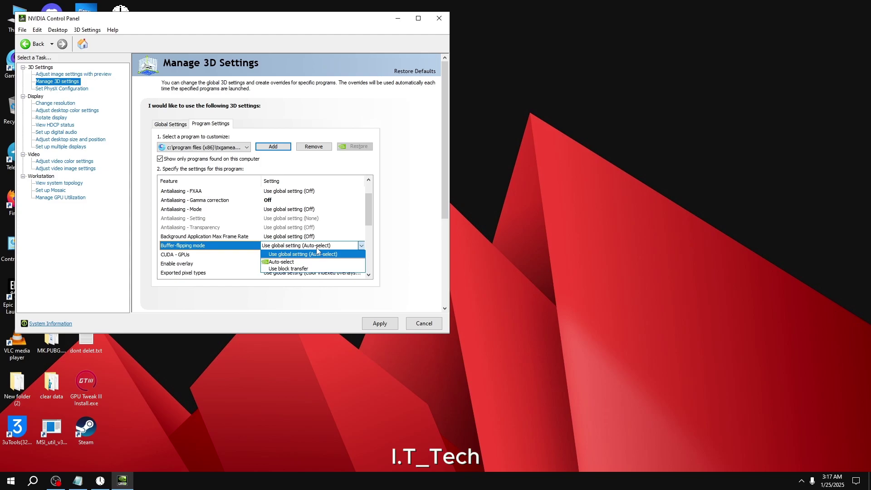
click(323, 255)
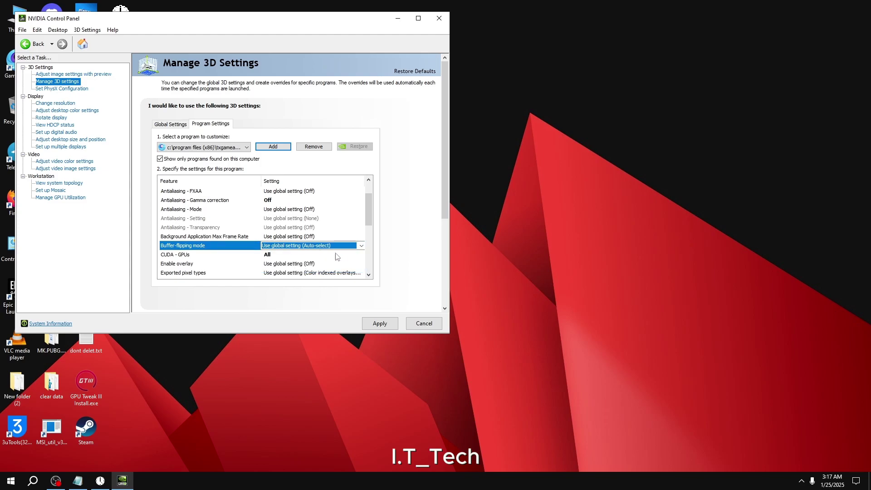
click(287, 256)
click(287, 256)
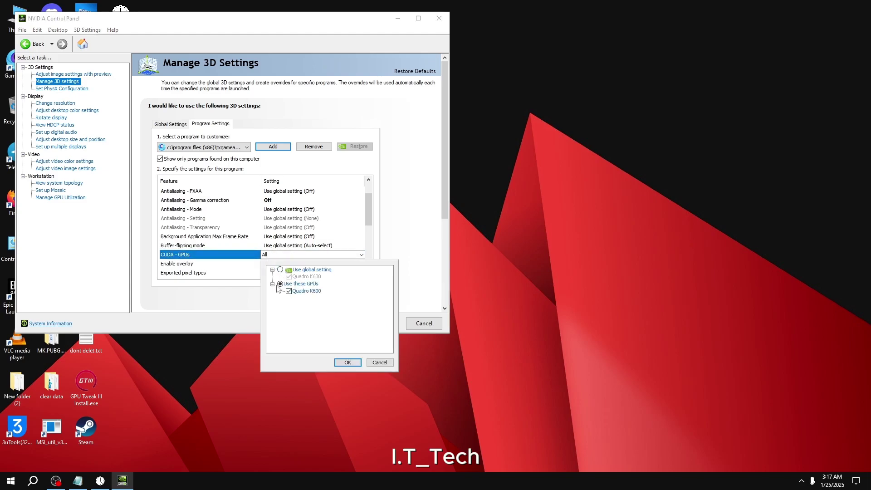
click(280, 284)
click(294, 291)
click(347, 363)
Keep Enable overlay on the global setting (Off) and Exported pixel types on the global Color indexed overlays (8 bpp).
drag(368, 209, 368, 237)
click(305, 210)
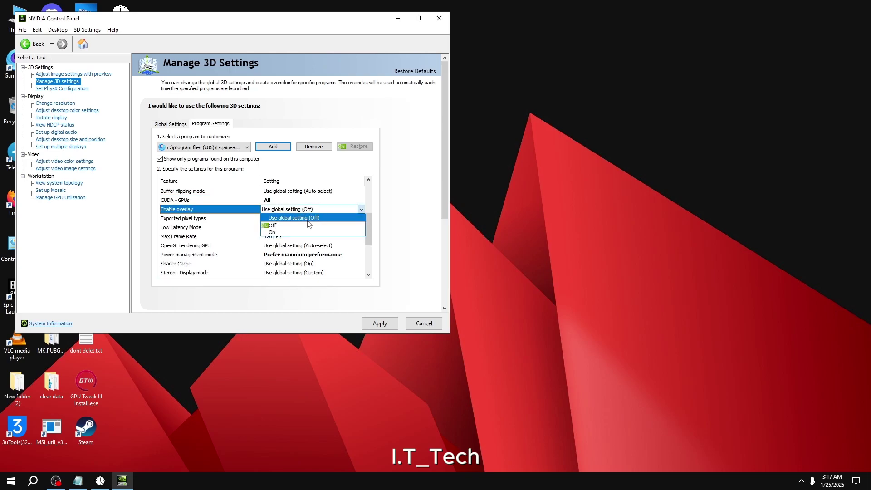
click(312, 221)
click(297, 220)
click(302, 220)
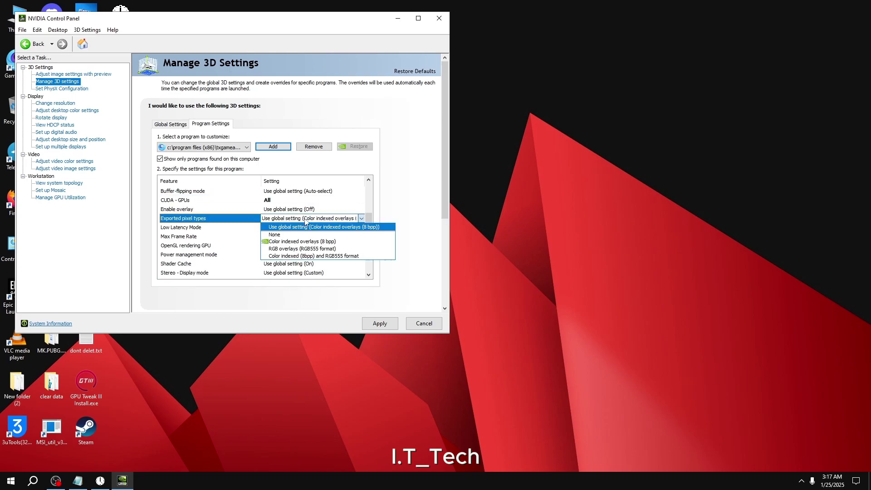
click(329, 227)
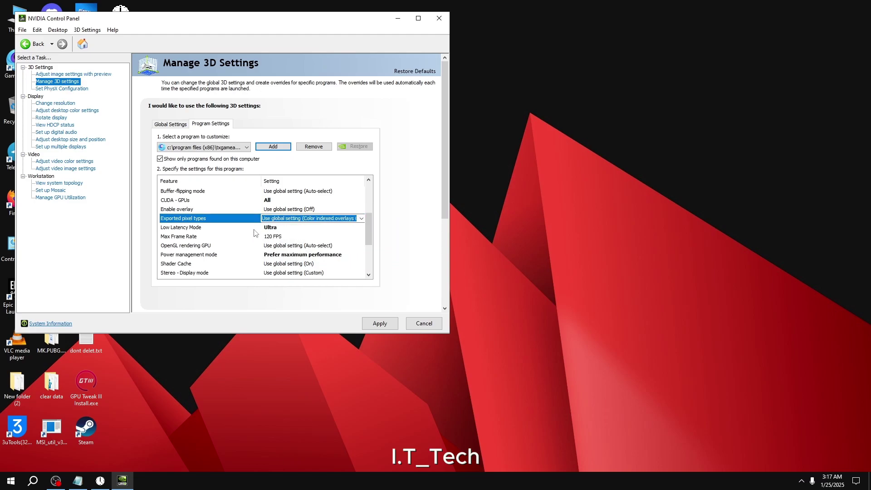
Set Low Latency Mode to Ultra and turn on Max Frame Rate with a 120 FPS limit.
click(273, 229)
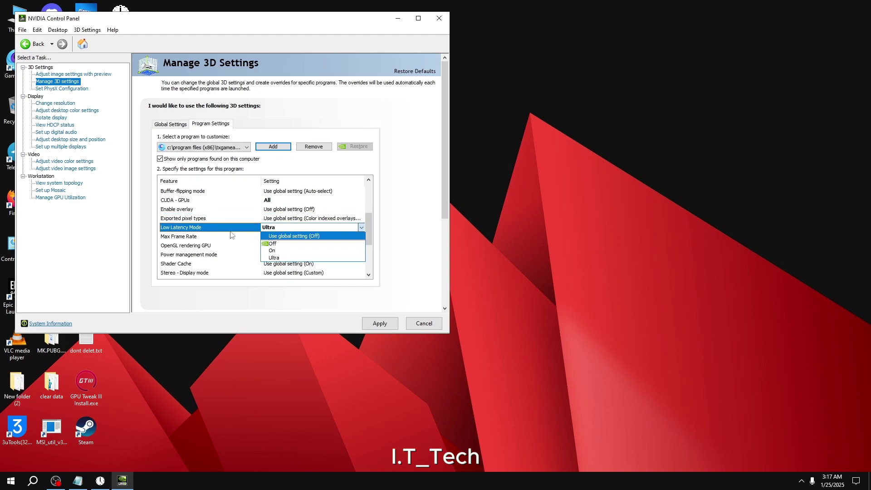
click(275, 258)
click(275, 236)
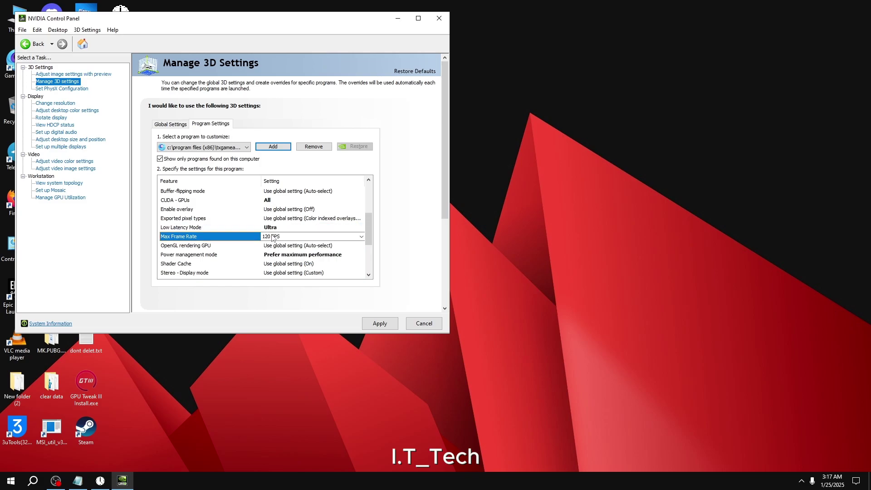
click(274, 238)
click(276, 255)
click(277, 284)
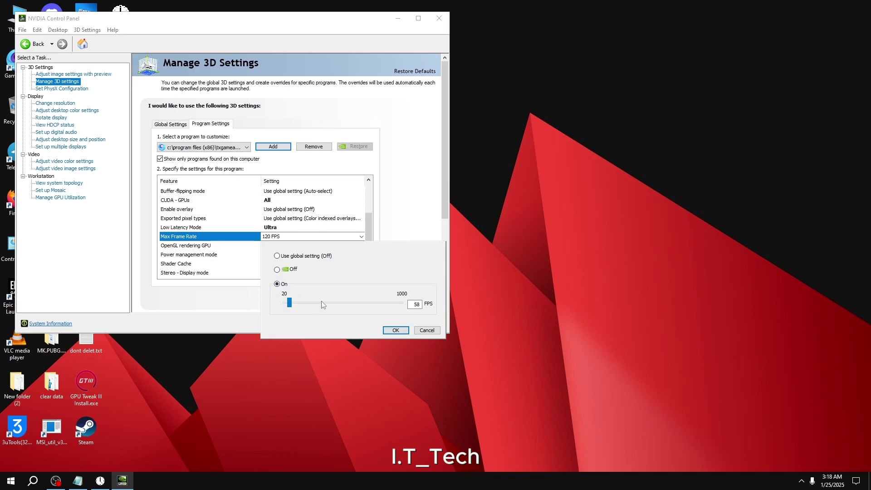
double_click(415, 305)
text(120)
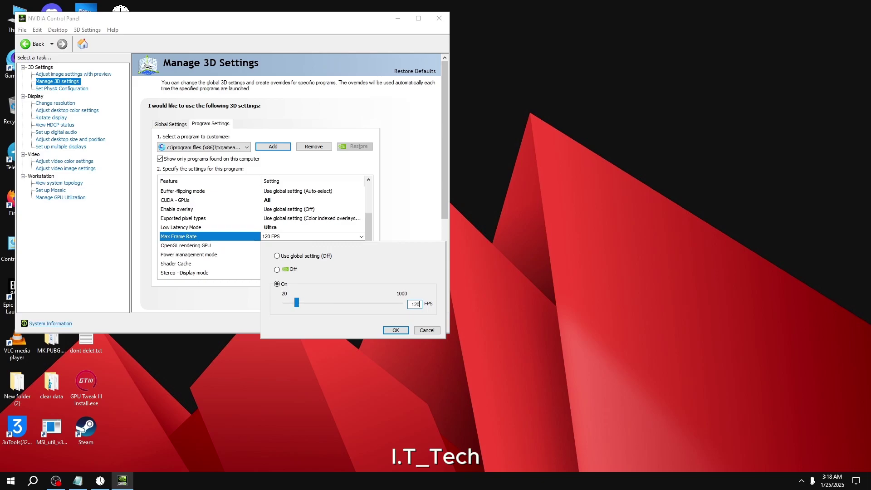
click(393, 330)
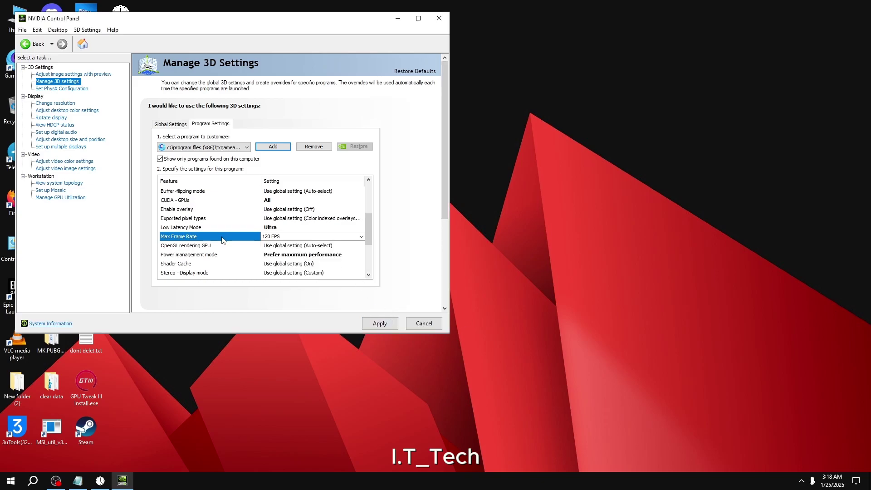
Keep OpenGL rendering GPU on the global setting (Auto-select) and set Power management mode to Prefer maximum performance.
click(285, 248)
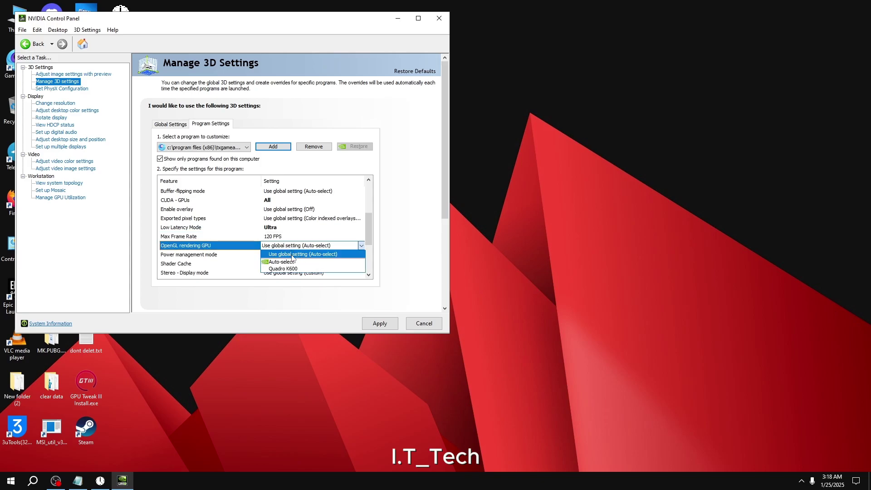
click(306, 256)
click(294, 257)
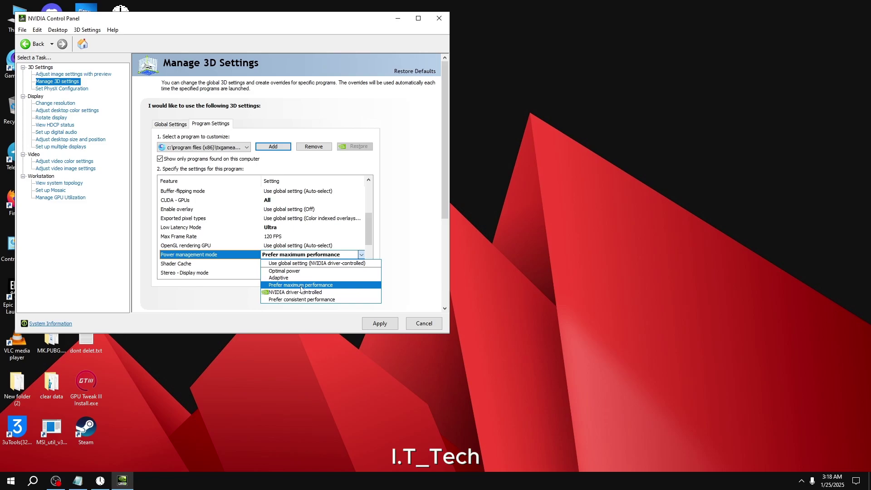
click(301, 285)
Keep Shader Cache on the global setting (On) and Stereo - Display mode on the global setting (Custom).
drag(366, 235, 367, 243)
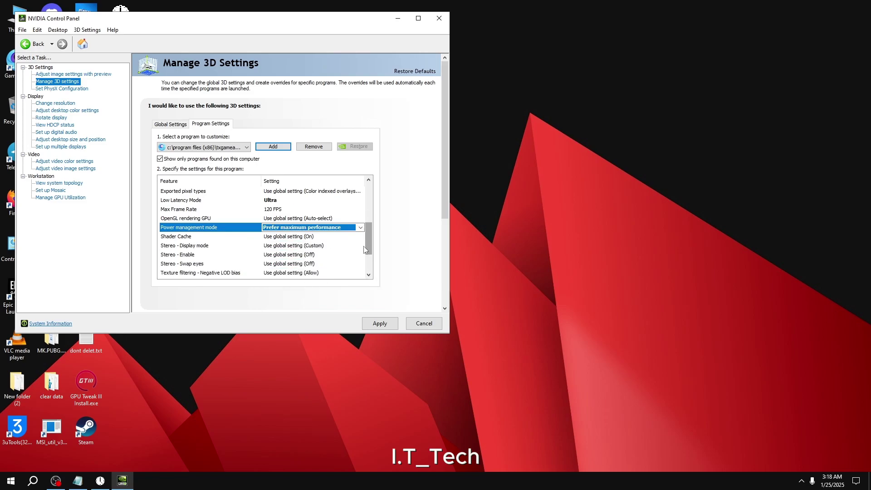
click(279, 236)
click(279, 237)
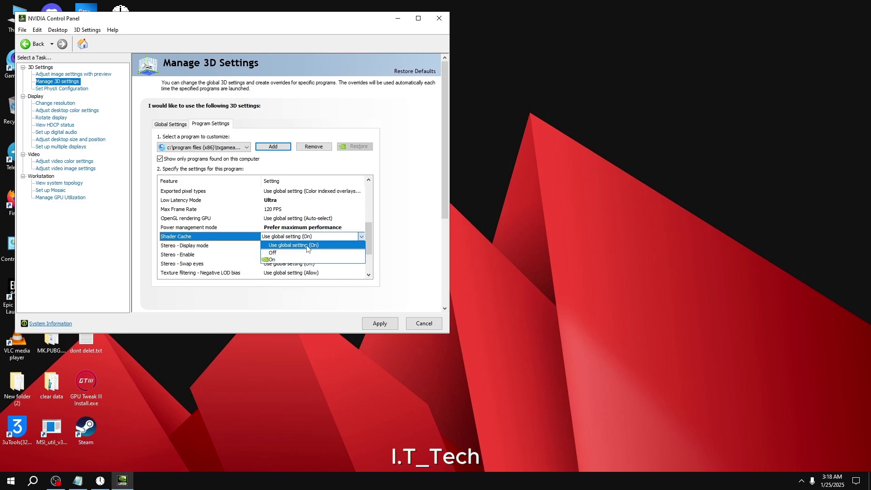
click(306, 245)
click(302, 245)
click(302, 246)
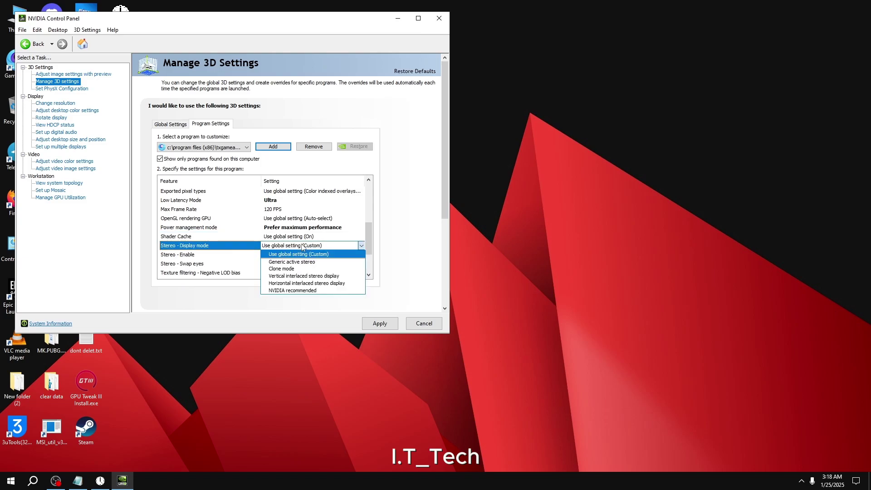
click(312, 255)
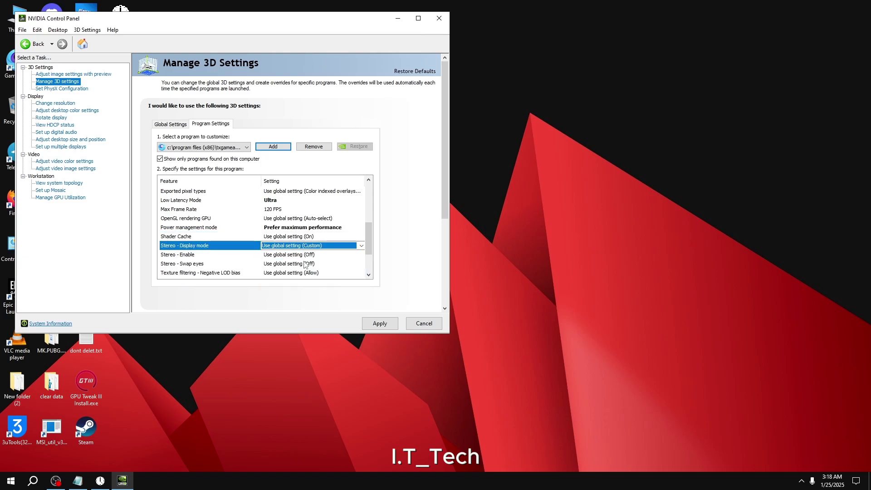
Keep Stereo - Enable and Stereo - Swap eyes on the global setting (Off).
click(300, 257)
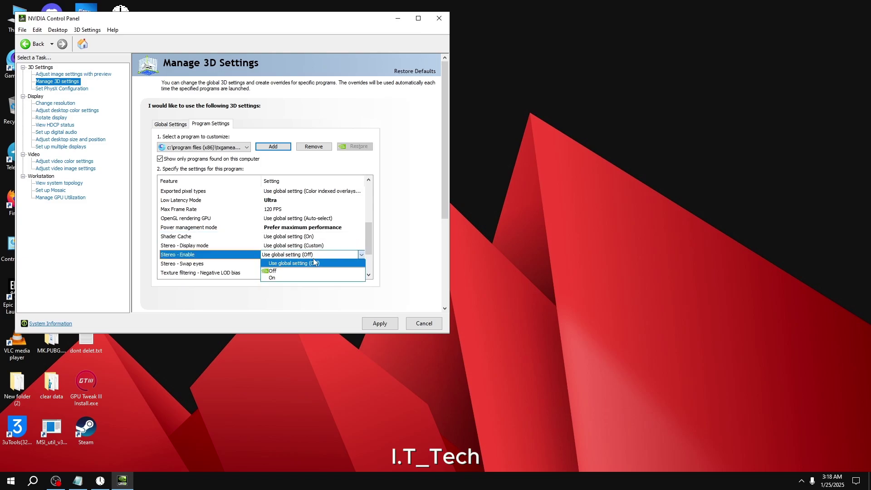
click(302, 265)
click(292, 267)
click(313, 273)
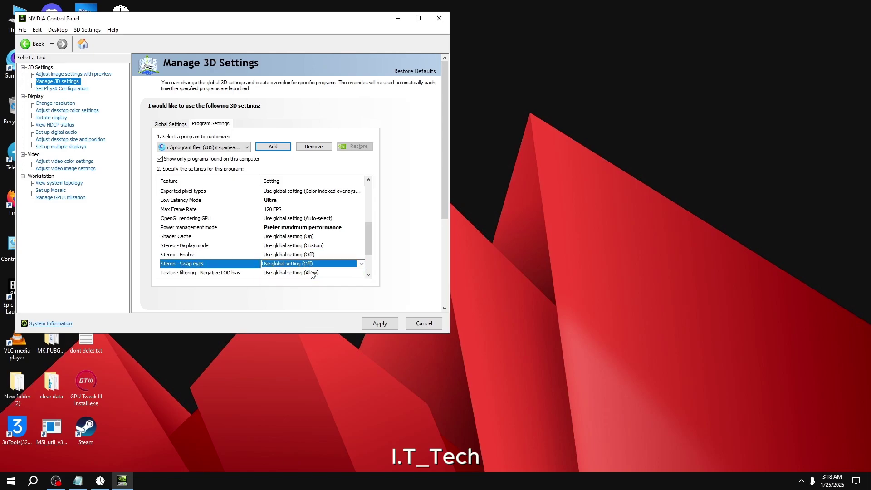
Keep Texture filtering - Negative LOD bias on the global setting (Allow) and set Texture filtering - Quality to High performance.
drag(367, 233, 369, 249)
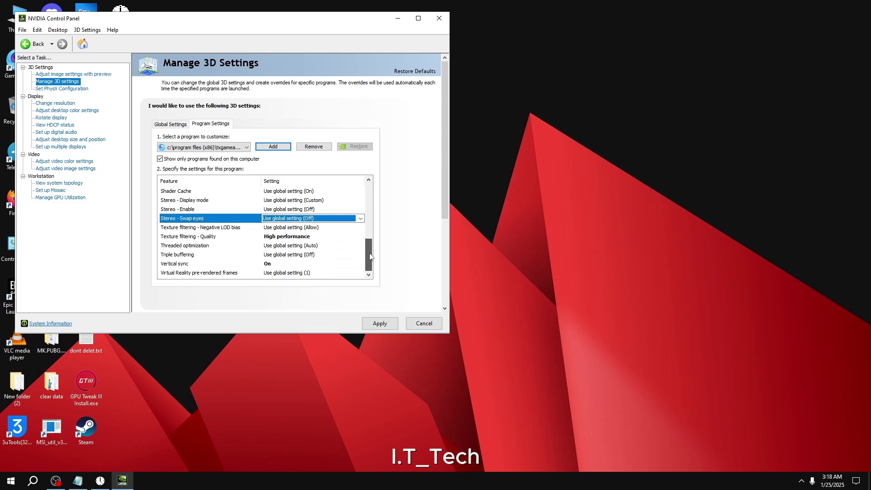
click(292, 231)
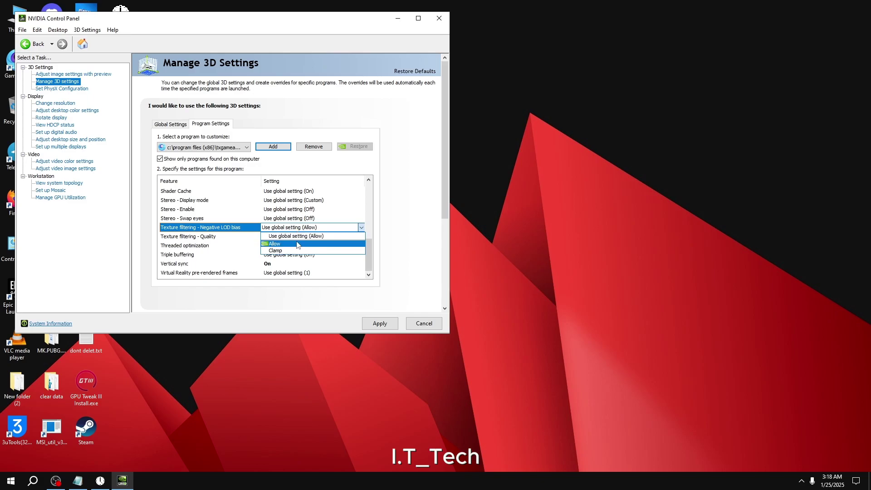
click(319, 239)
click(287, 238)
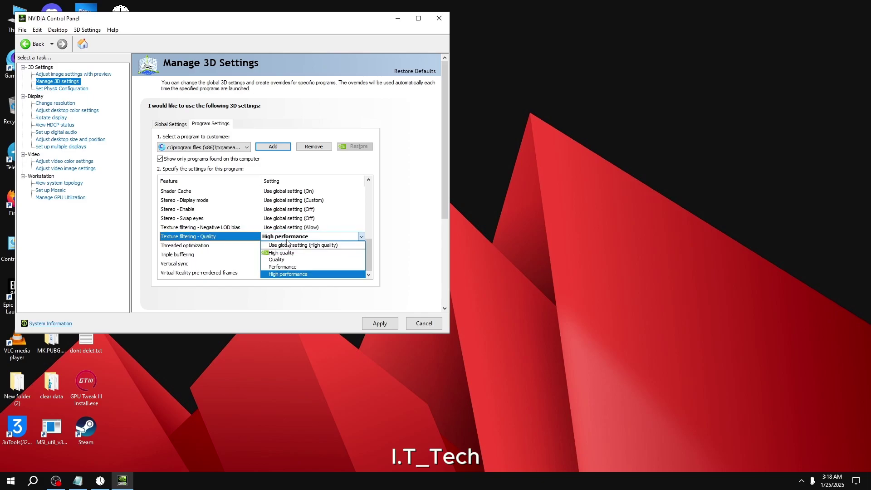
click(288, 274)
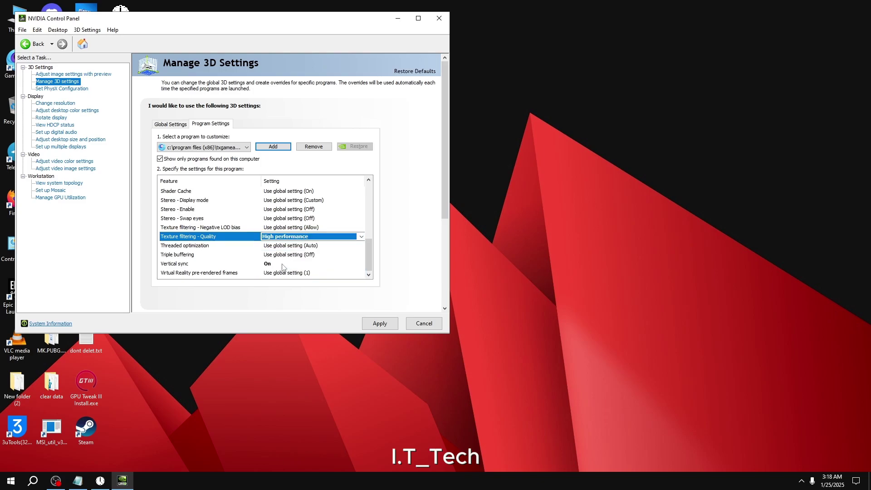
Keep Threaded optimization on the global setting (Auto) and Triple buffering on the global setting (Off).
click(288, 248)
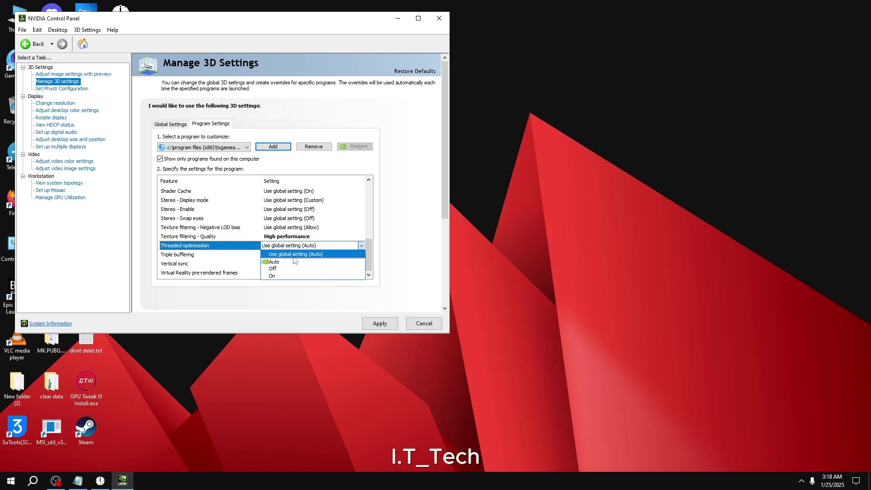
click(305, 255)
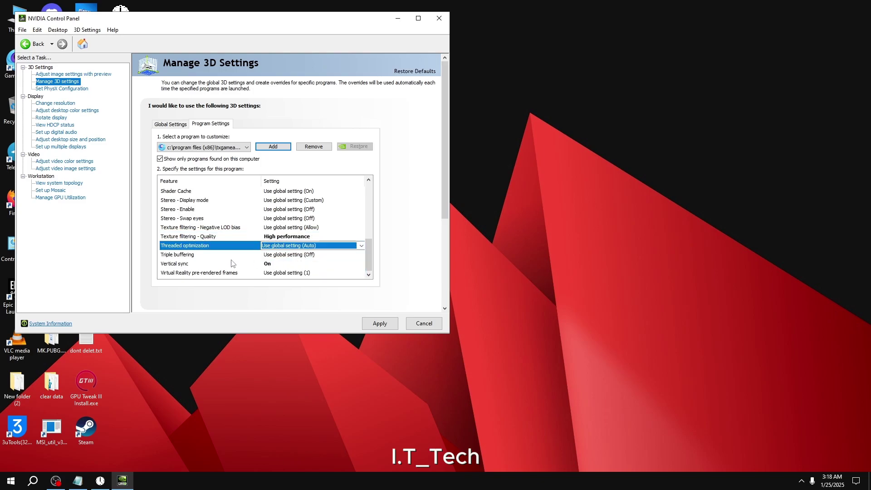
click(275, 255)
click(287, 264)
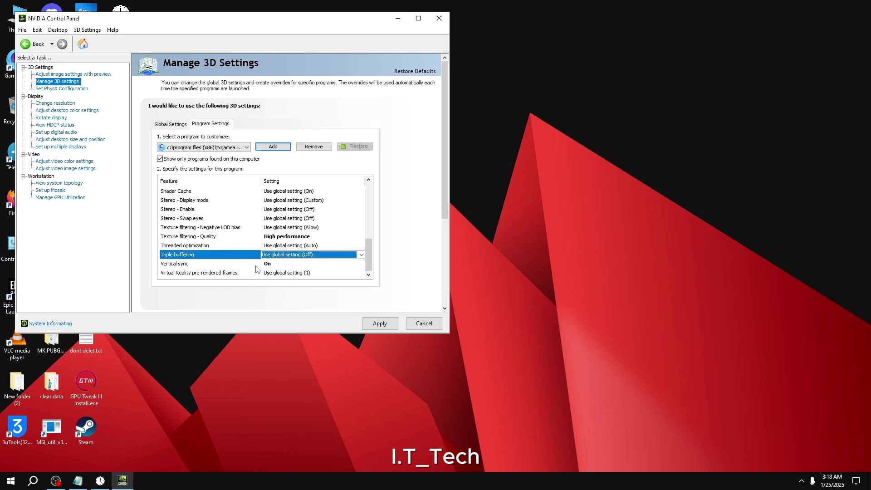
Set Vertical sync to On and Virtual Reality pre-rendered frames to 1, and apply the program's settings.
click(266, 265)
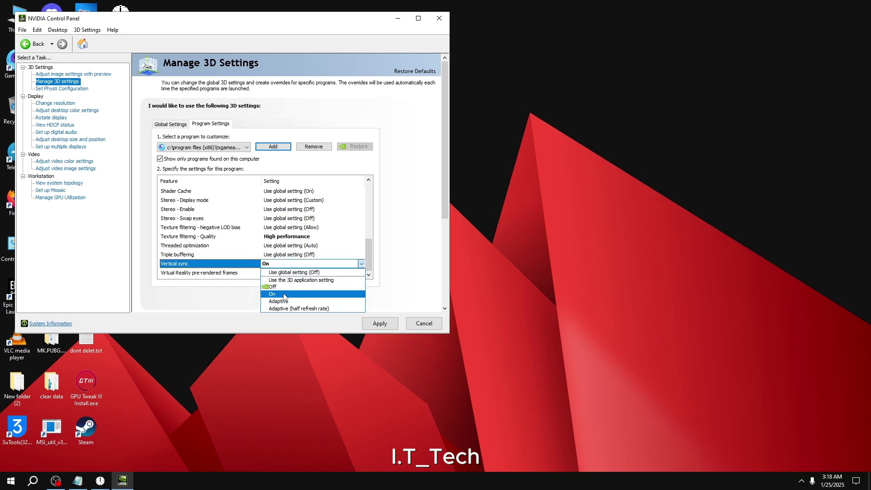
click(272, 295)
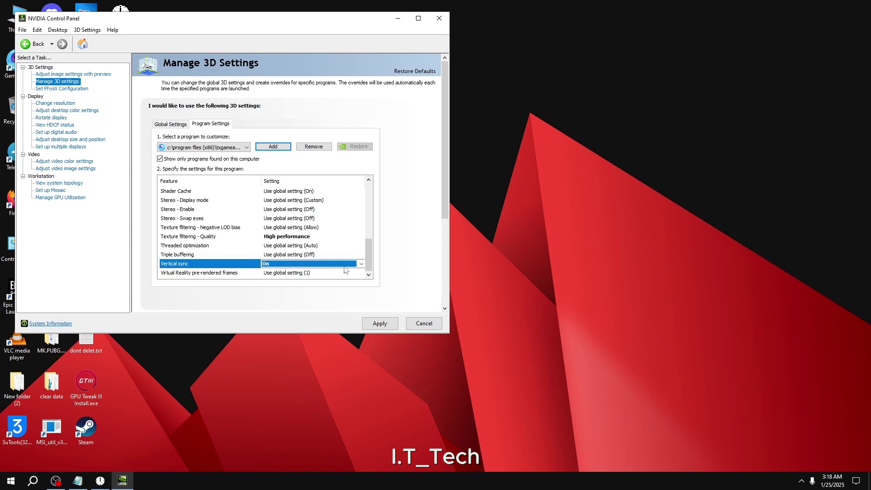
click(296, 273)
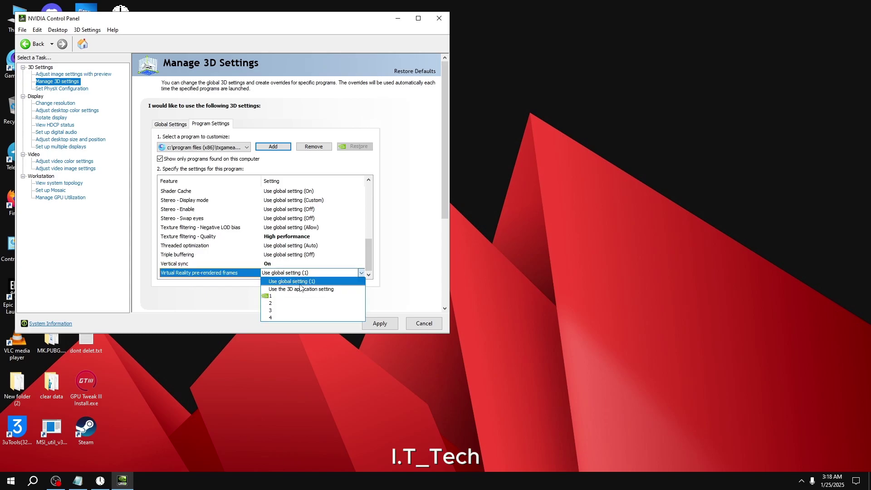
click(275, 297)
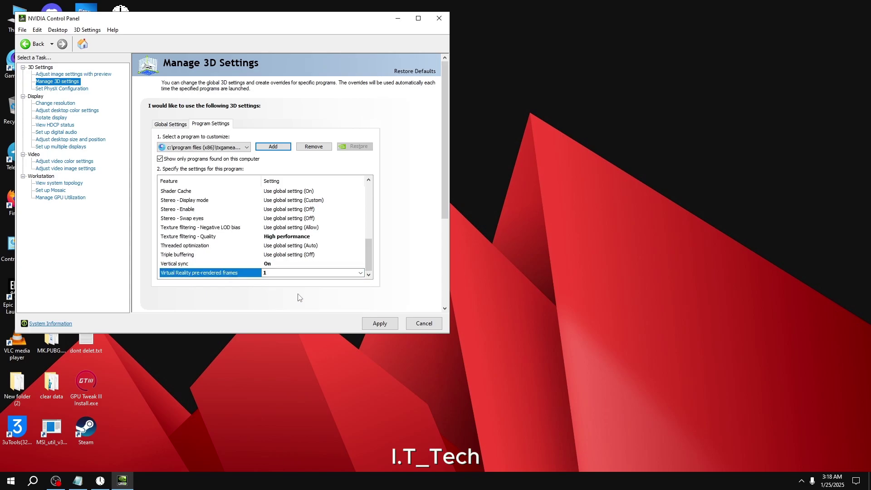
click(296, 273)
click(303, 289)
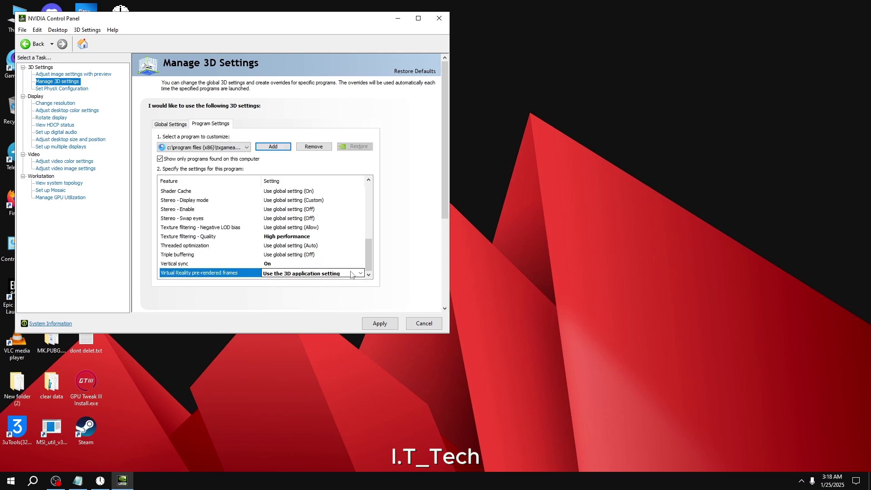
click(357, 273)
click(282, 296)
click(380, 322)
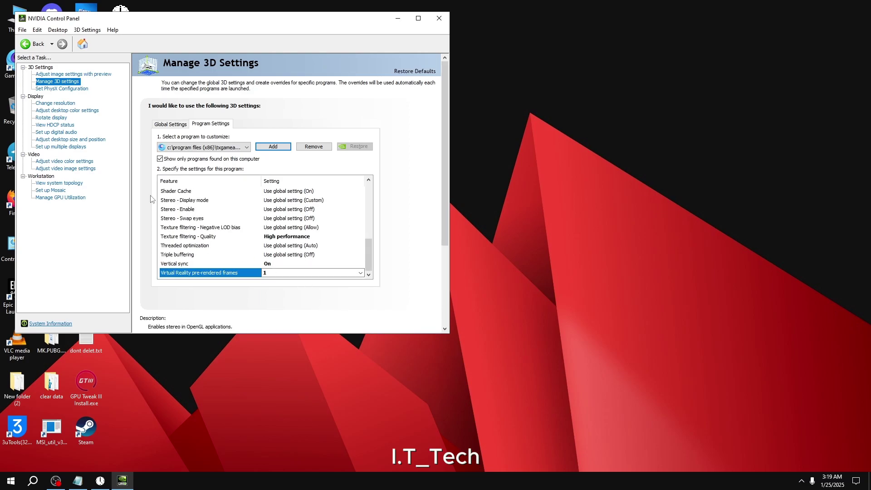
Create and test a custom 1920 x 1080 resolution with a 71 Hz refresh rate for the DELL P2314H display.
click(53, 103)
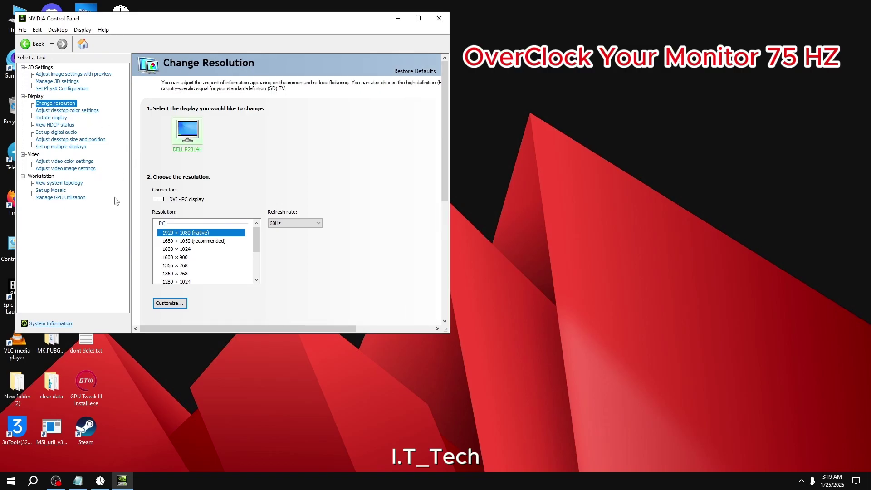
click(177, 304)
click(173, 266)
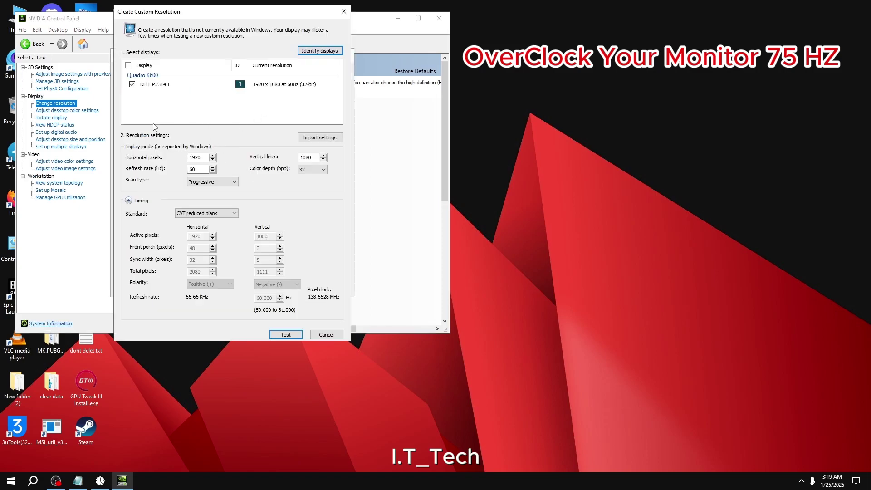
click(132, 85)
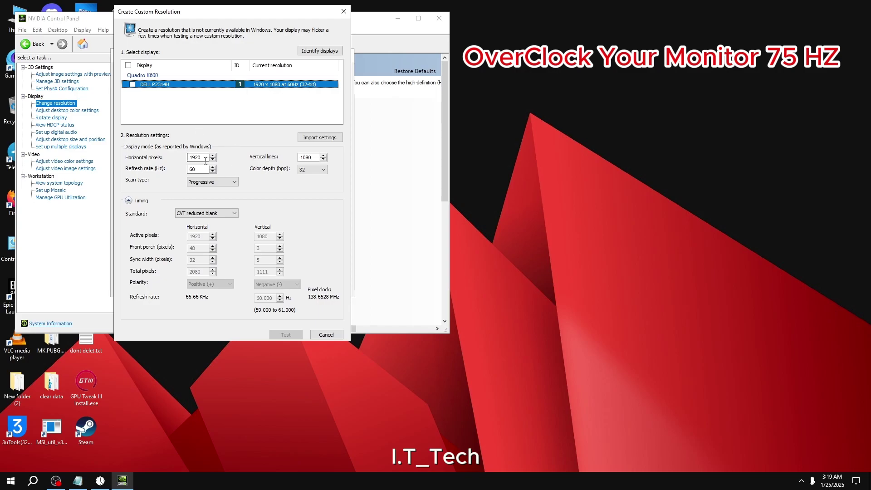
click(132, 84)
click(205, 159)
double_click(309, 157)
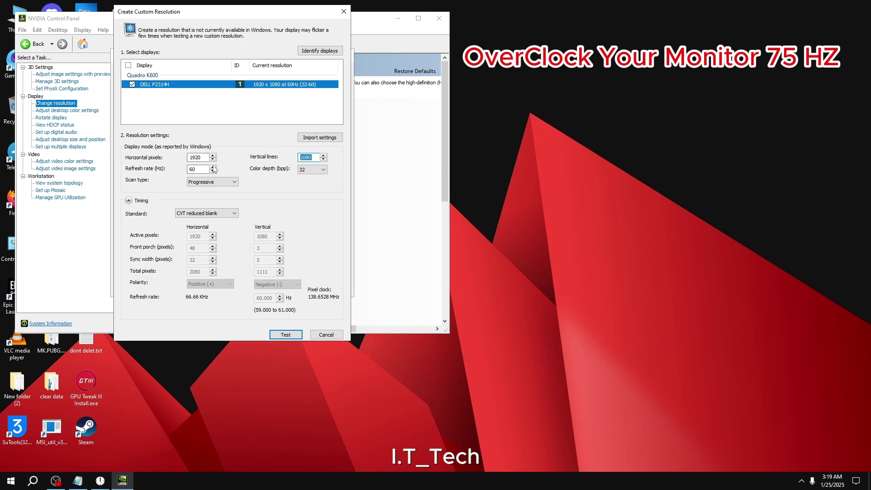
drag(210, 169, 180, 170)
text(71)
click(289, 336)
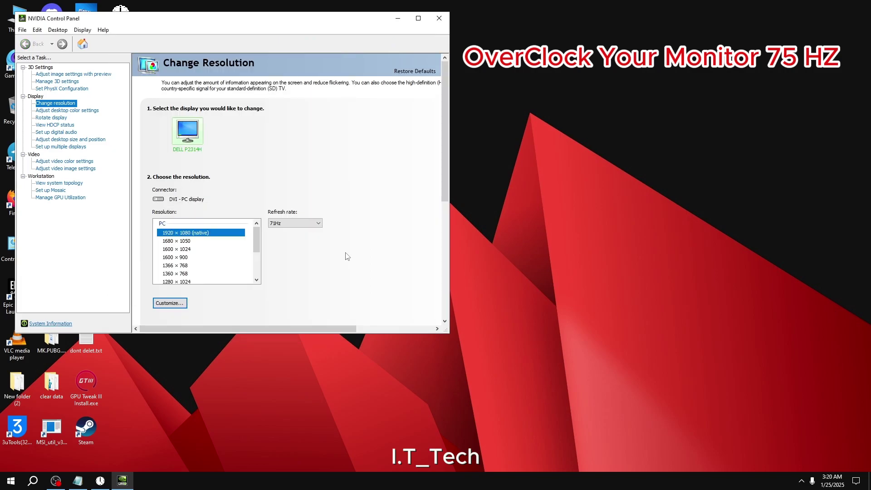
Toggle Override to reference mode in the desktop color settings and apply the change.
click(68, 110)
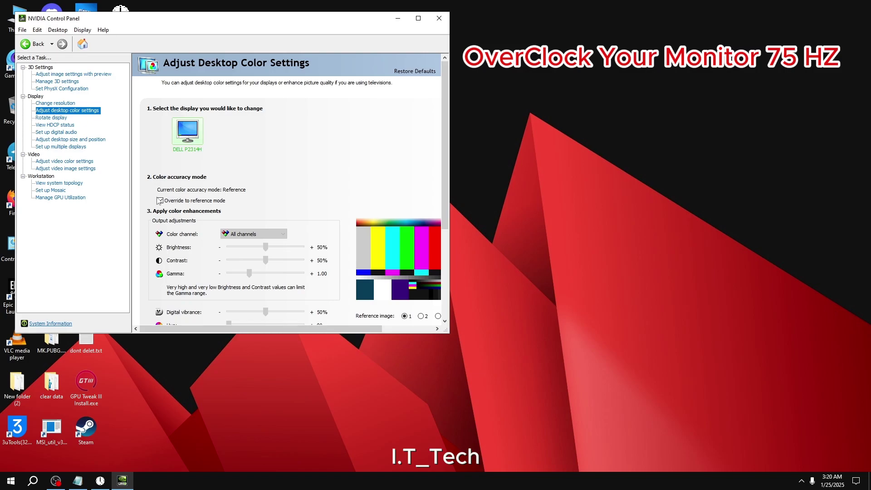
click(160, 200)
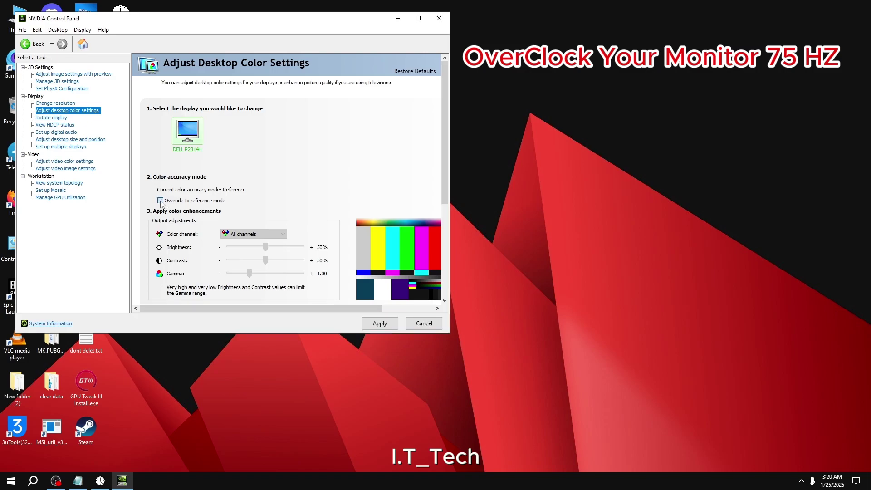
click(382, 321)
Look through the display rotation, HDCP status and digital audio settings, and open the desktop size and position settings.
click(51, 118)
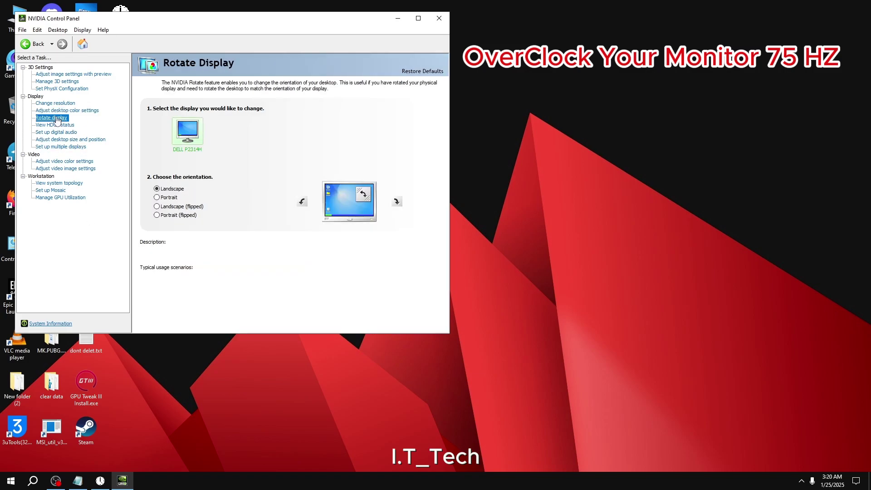
click(54, 126)
click(54, 132)
click(55, 139)
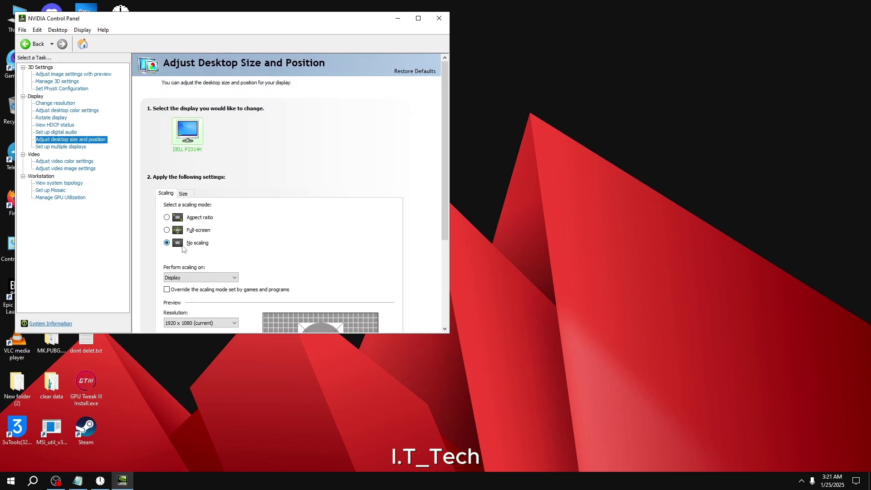
Choose 60Hz as the preview refresh rate for desktop scaling and open the multiple displays setup.
drag(444, 199, 449, 284)
click(223, 213)
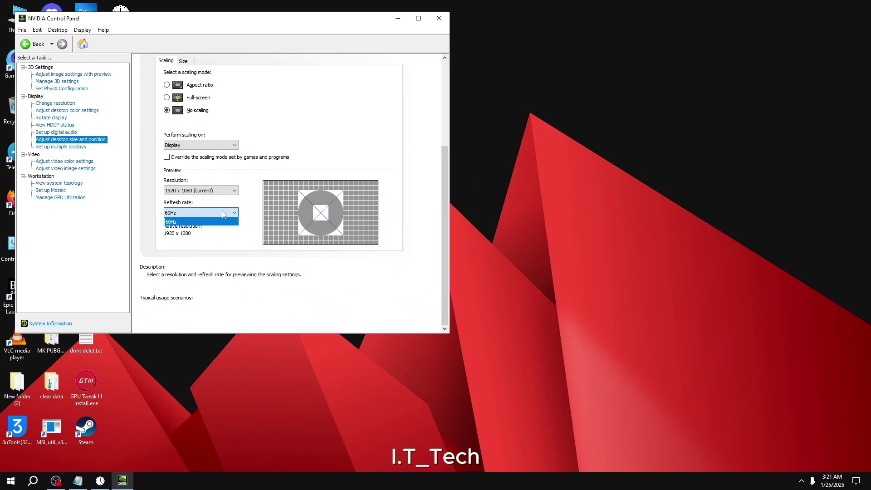
click(219, 221)
click(59, 146)
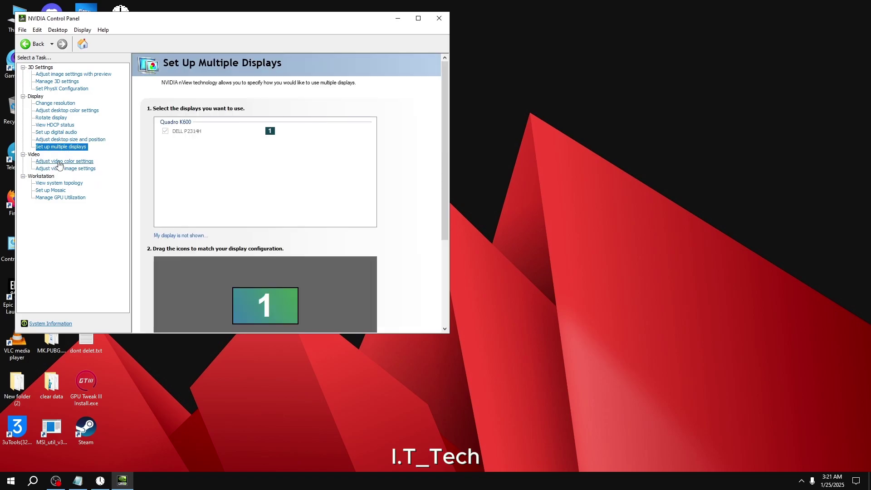
Set the dynamic range to Full (0-255) in the advanced video color settings.
click(59, 162)
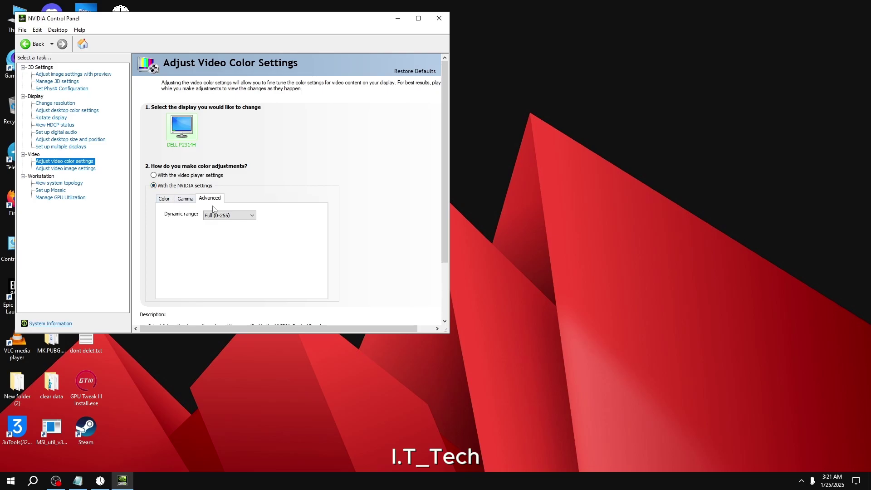
click(226, 217)
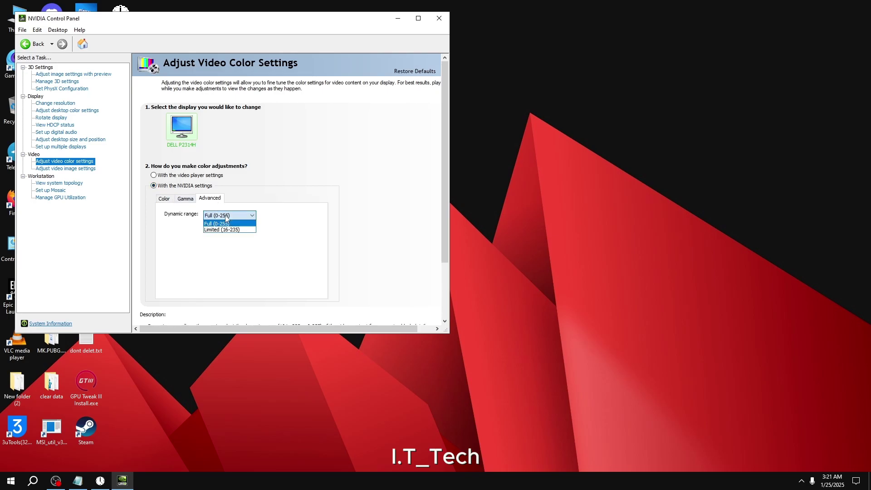
click(228, 224)
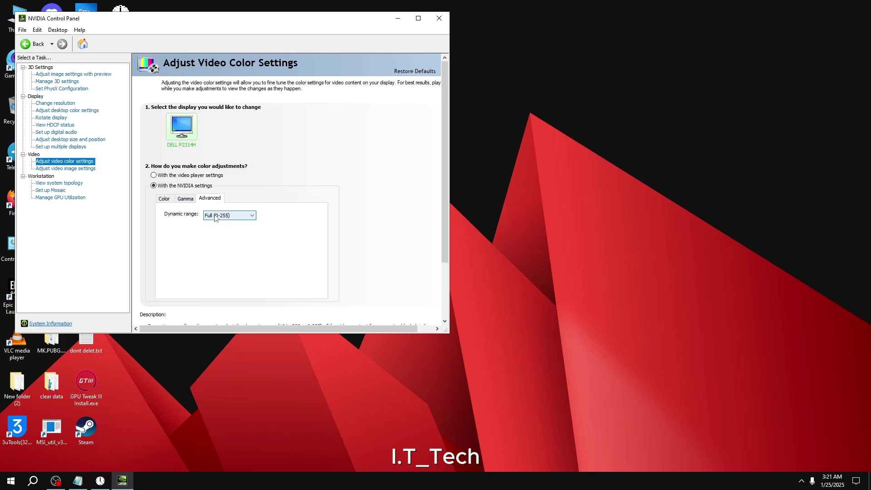
Look through the video image settings, system topology, Mosaic setup and GPU utilization pages.
click(65, 169)
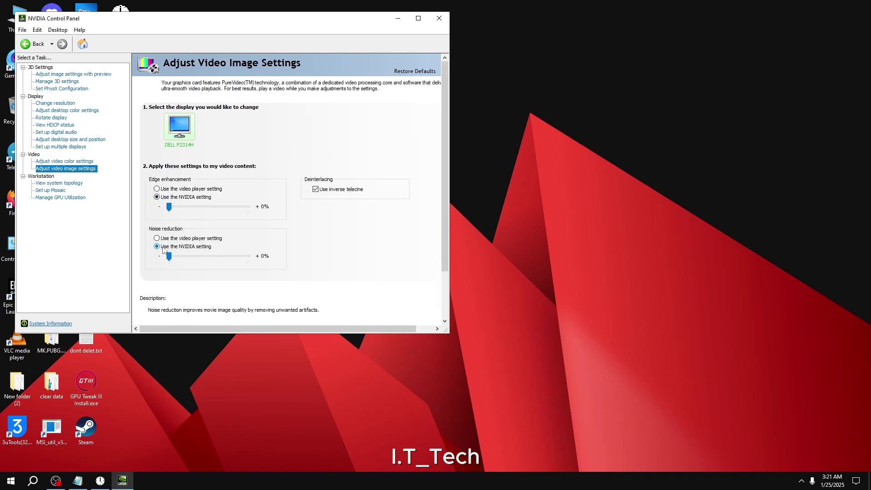
click(59, 183)
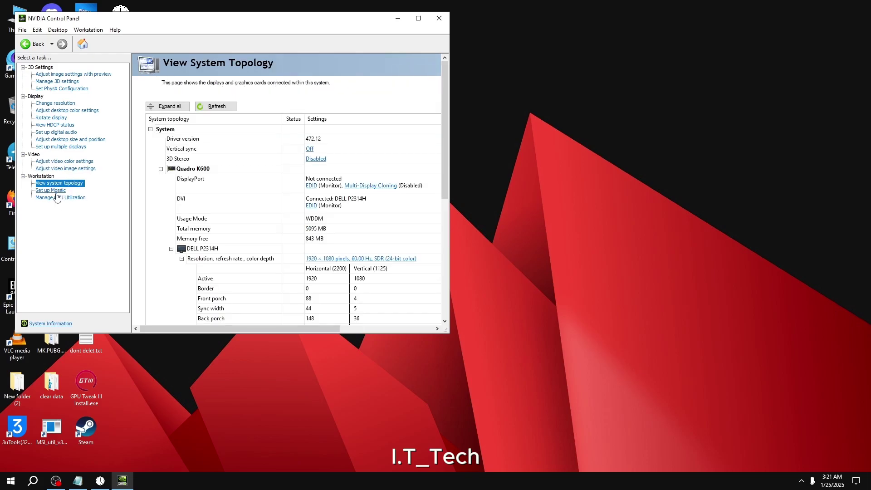
click(54, 191)
click(60, 198)
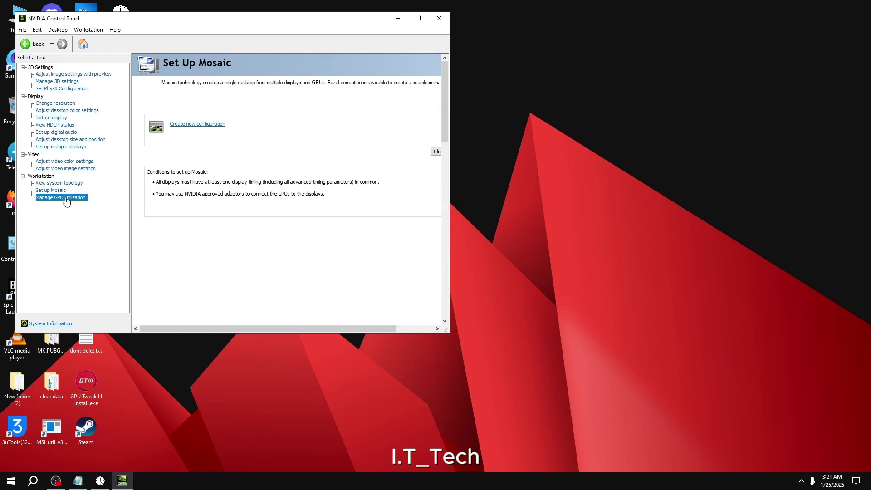
Set the image settings with preview to use my preference emphasizing Performance.
click(57, 75)
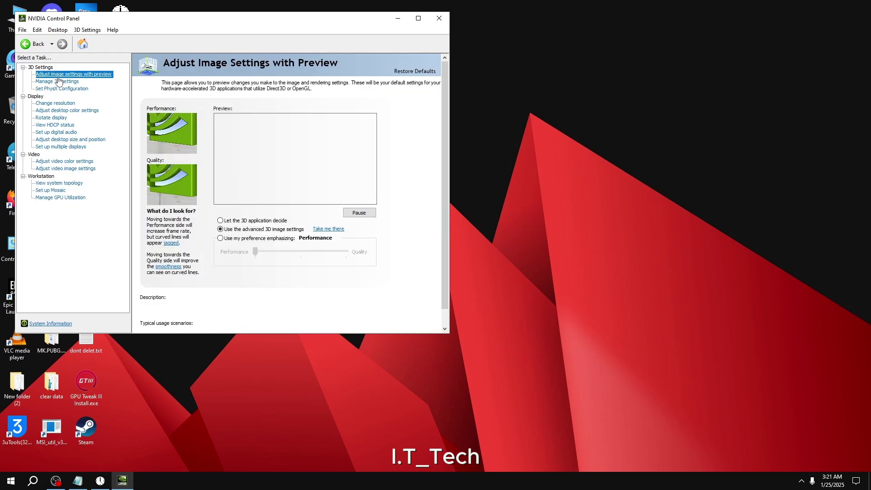
click(220, 238)
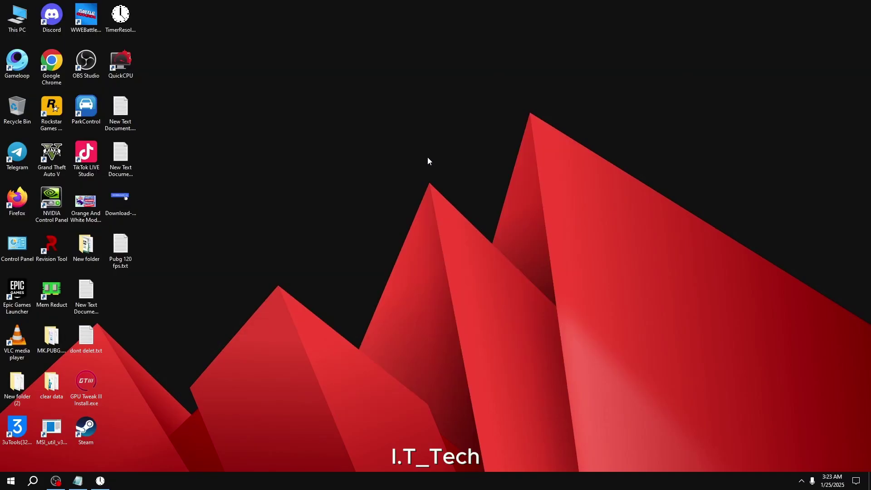
Reopen NVIDIA Control Panel to check the display's available refresh rates, close it and refresh the desktop.
right_click(294, 115)
click(326, 185)
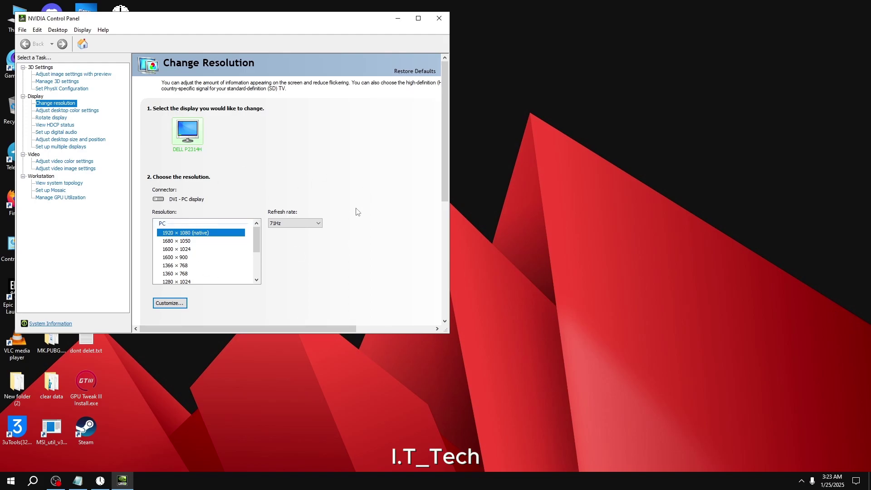
click(300, 225)
click(300, 225)
click(439, 19)
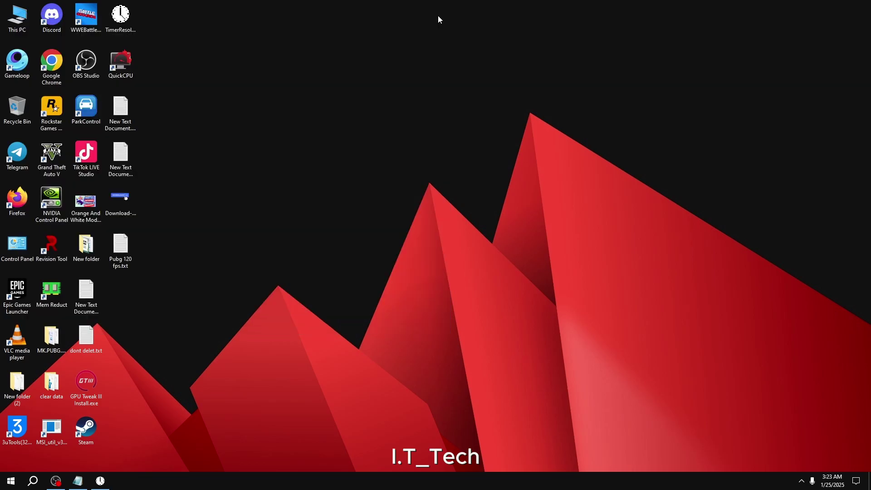
right_click(217, 107)
click(235, 123)
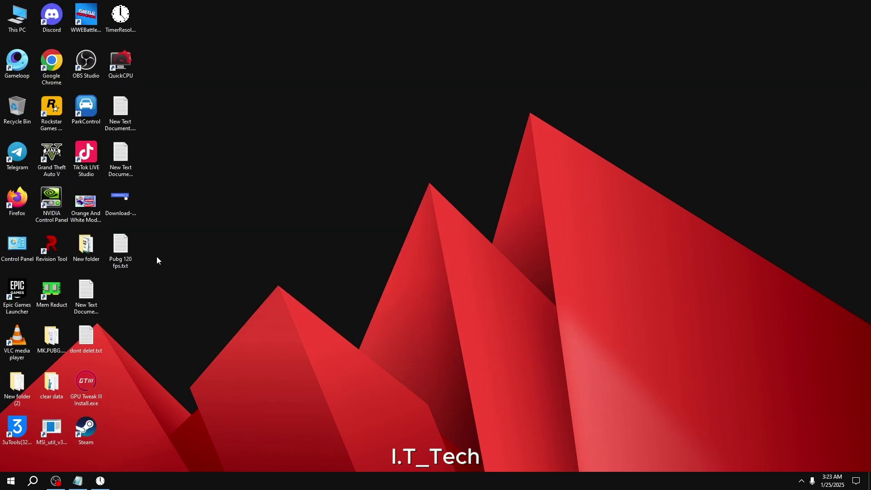
Mark the "5 pubg Setings" line in the Pubg 120 fps.txt checklist, closing the blank copy and minimizing the notes.
double_click(130, 248)
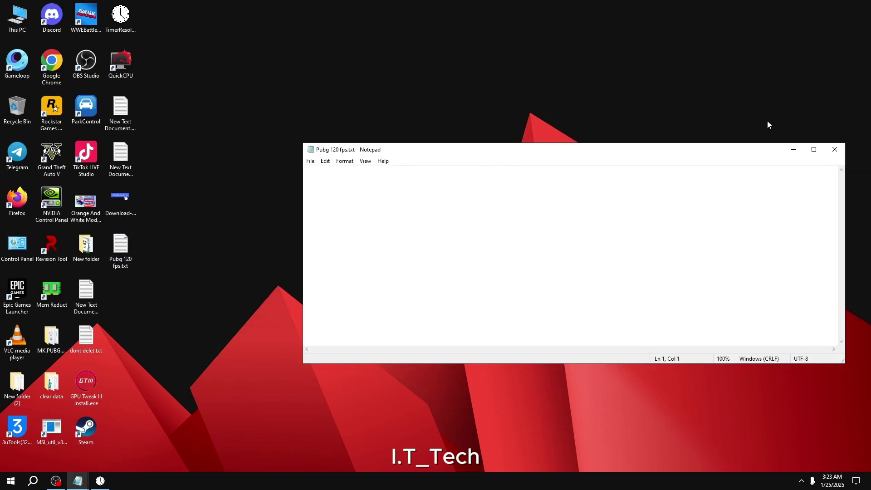
click(835, 149)
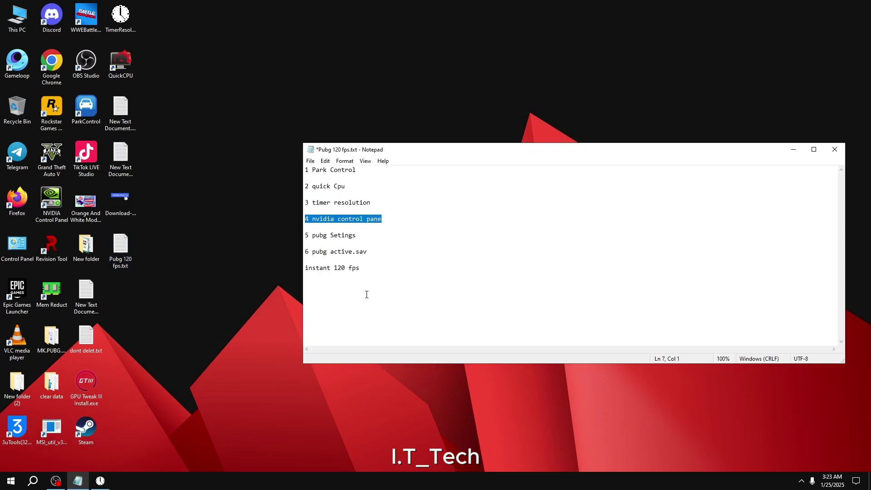
click(387, 236)
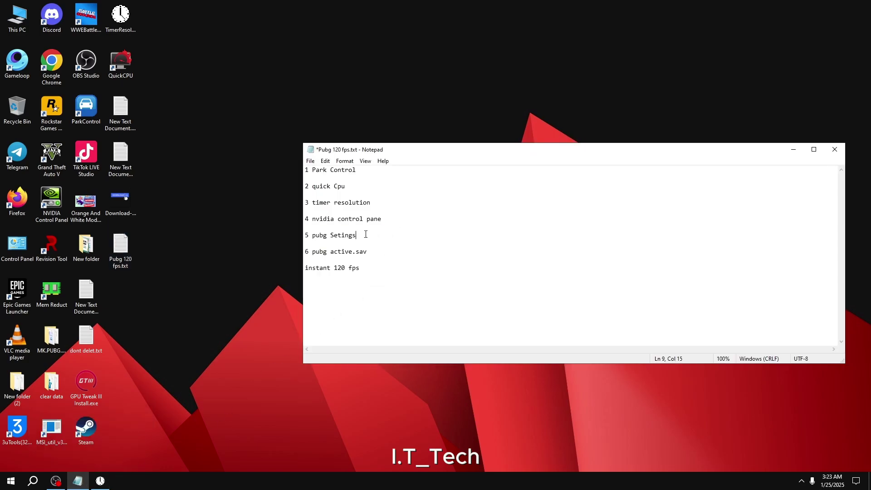
drag(368, 234, 301, 234)
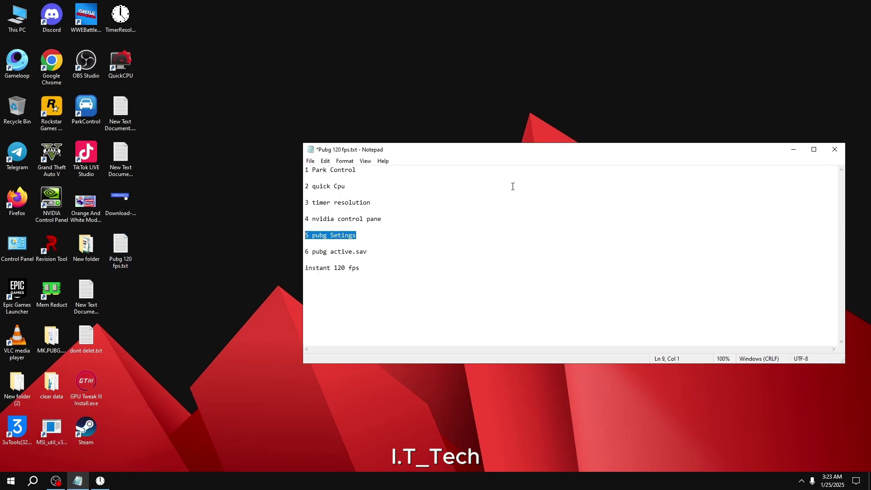
click(792, 150)
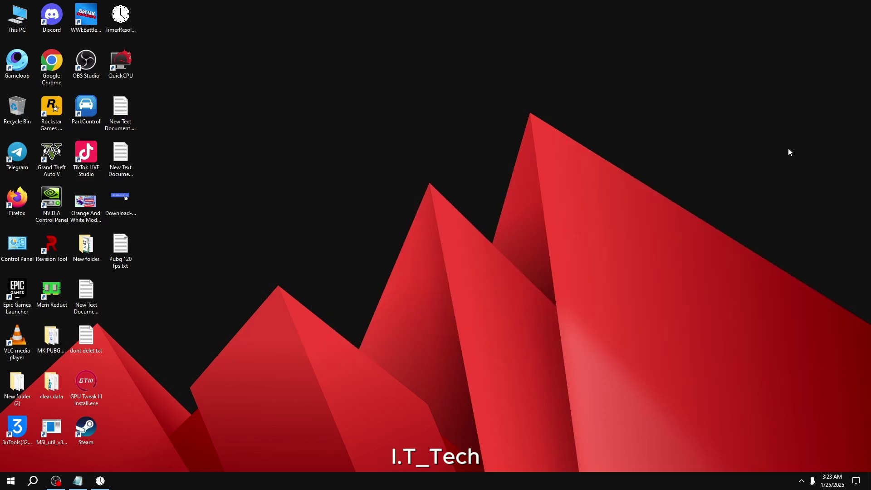
Launch GameLoop, open its settings and review the Basic options down to the country setting.
click(16, 68)
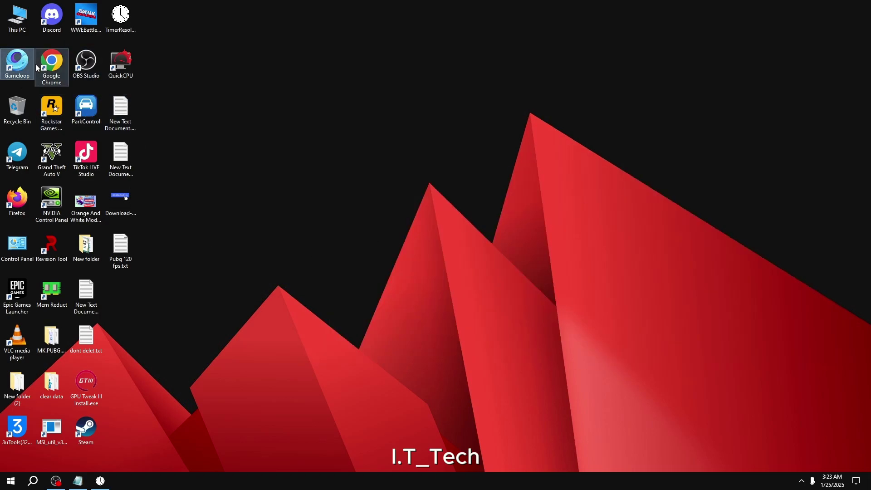
click(675, 244)
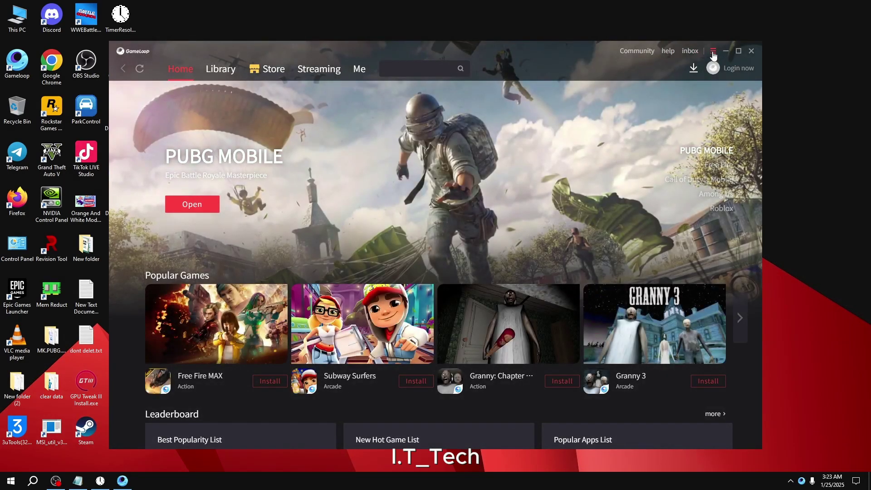
click(713, 52)
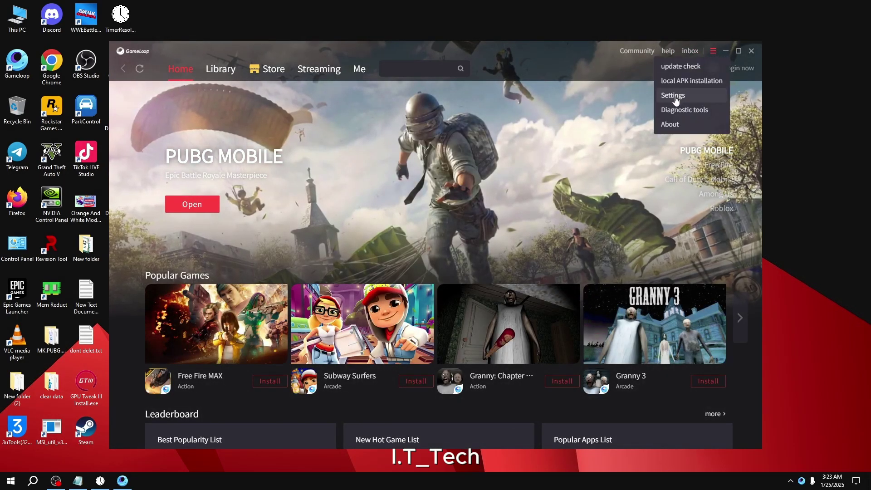
click(718, 94)
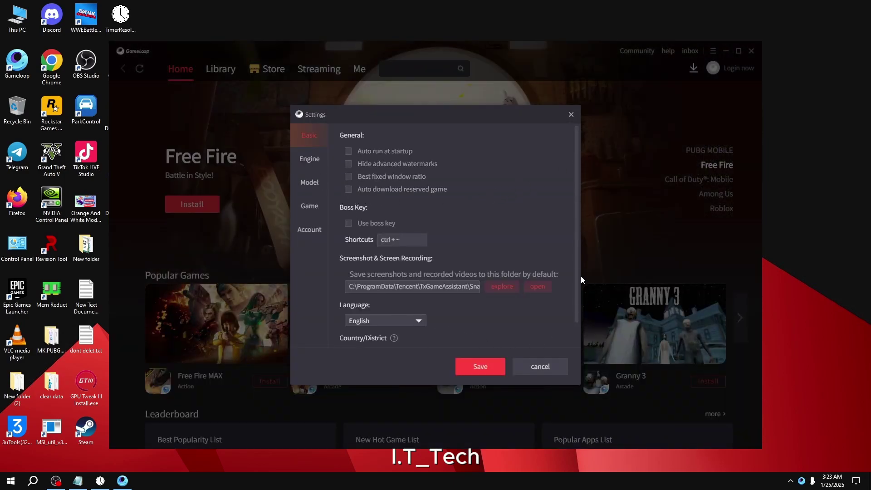
drag(576, 274, 575, 331)
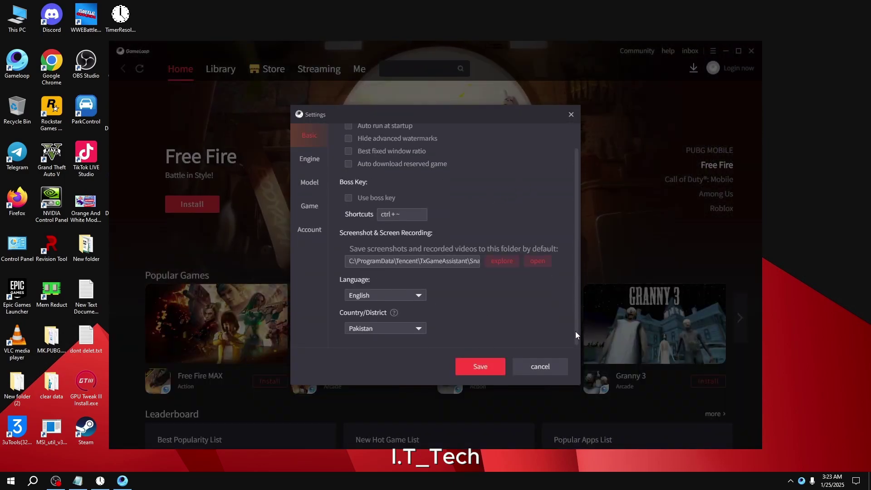
Set anti-aliasing to Off and memory to 8192M in the GameLoop engine settings.
click(314, 163)
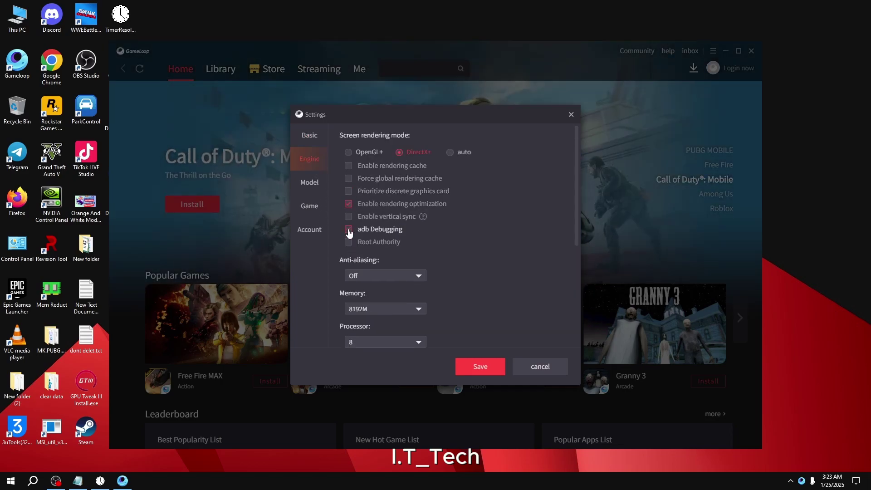
click(426, 277)
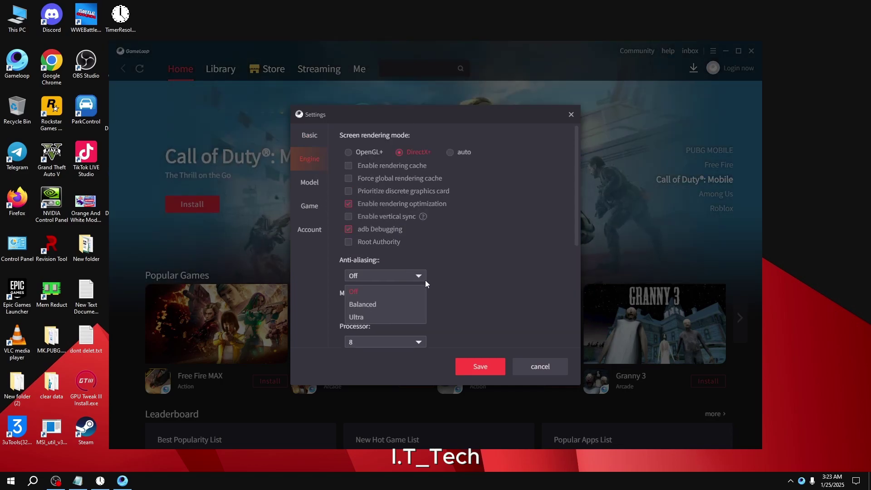
click(403, 290)
drag(579, 224, 577, 274)
click(404, 227)
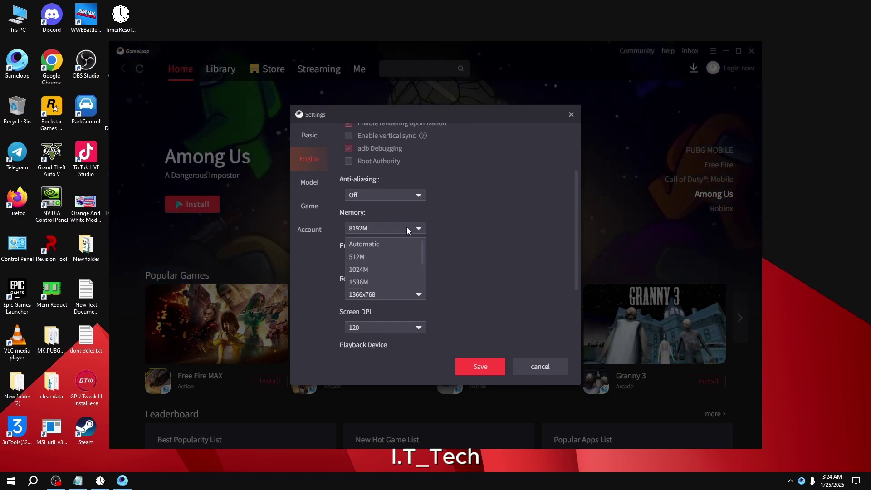
drag(423, 257, 425, 295)
click(376, 283)
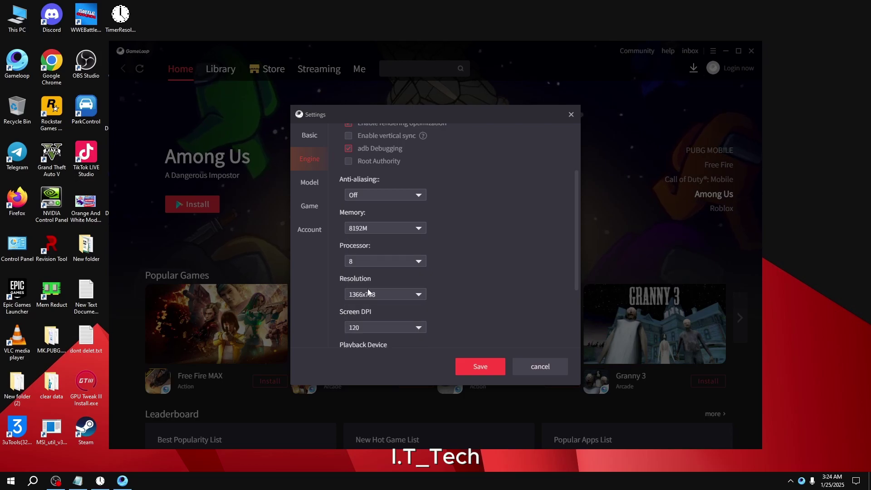
Check the processor options, and set the engine resolution to 1366x768 and the screen DPI to 120.
click(418, 266)
click(503, 278)
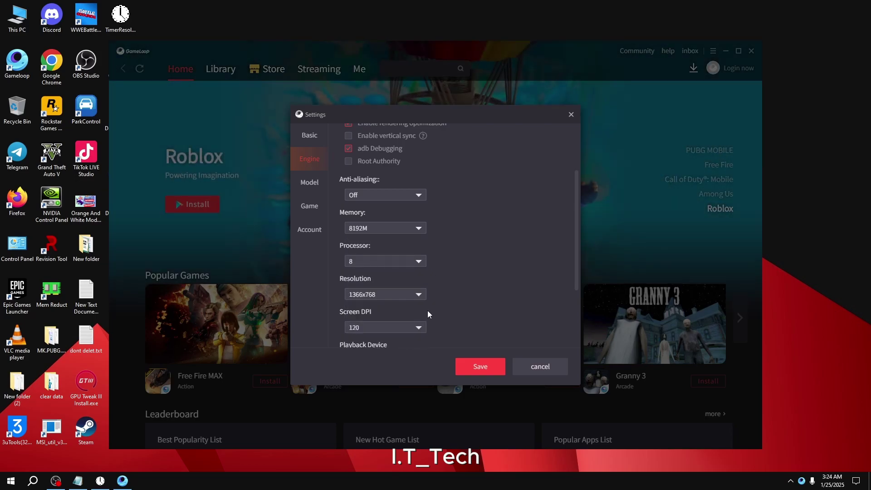
click(417, 296)
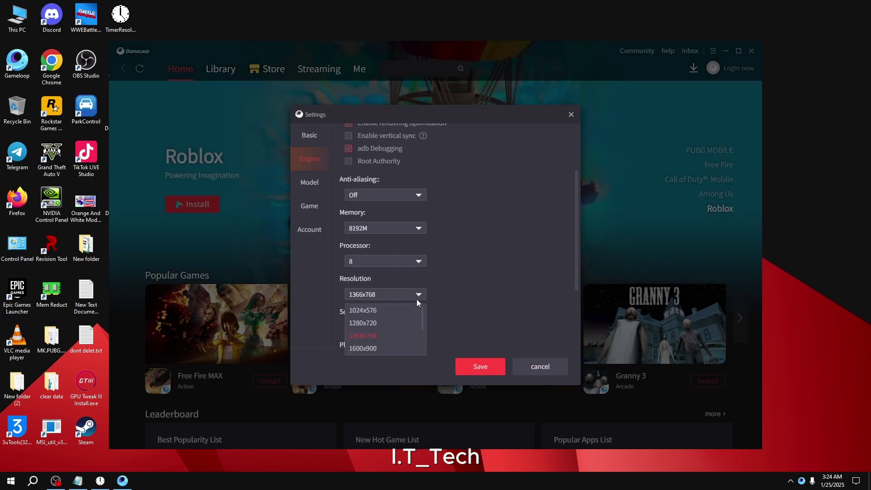
click(372, 336)
click(408, 328)
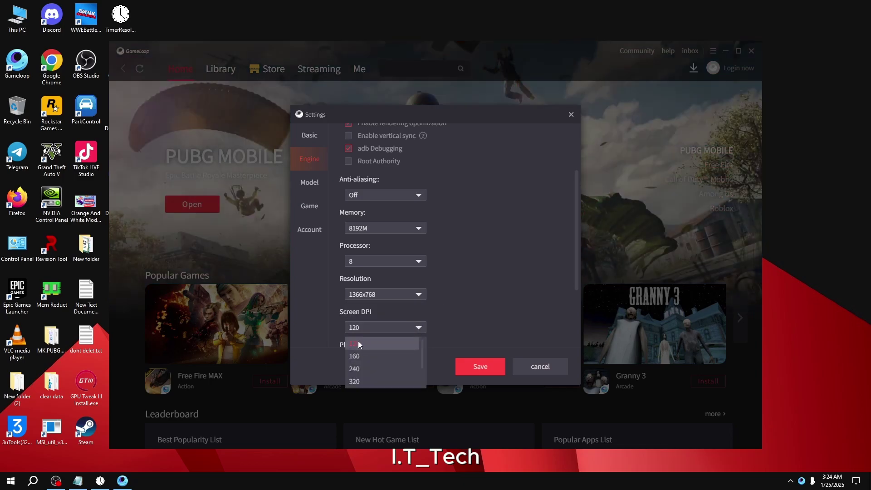
click(359, 343)
Set the engine's audio channel to DirectSound.
drag(575, 273, 577, 339)
click(415, 330)
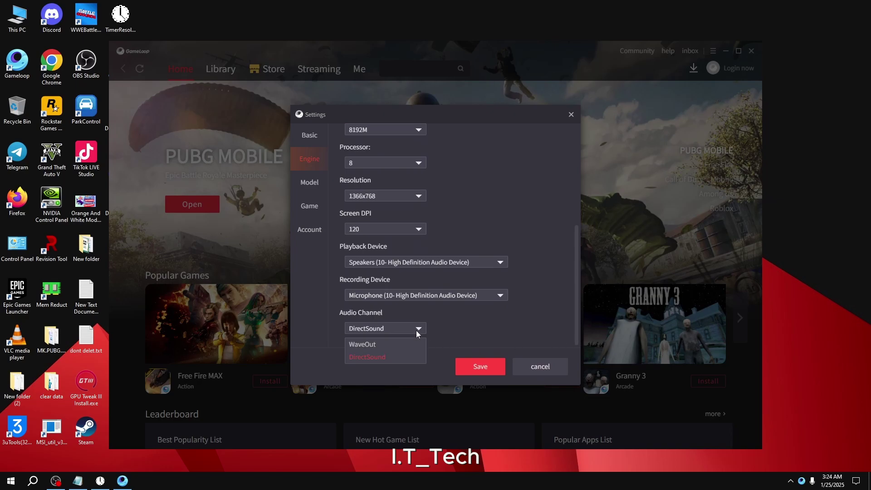
click(384, 358)
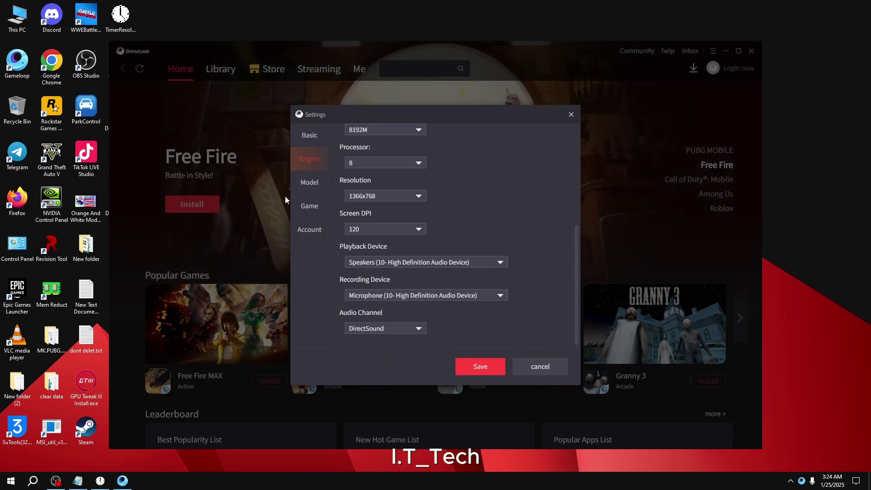
Check the brand and model fields of the custom mobile phone model, and open the PUBG MOBILE game settings.
click(303, 183)
double_click(387, 167)
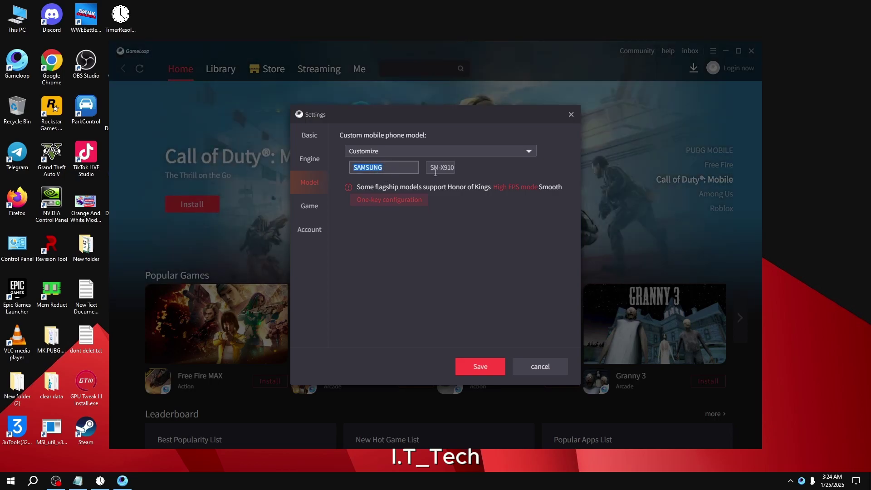
click(431, 167)
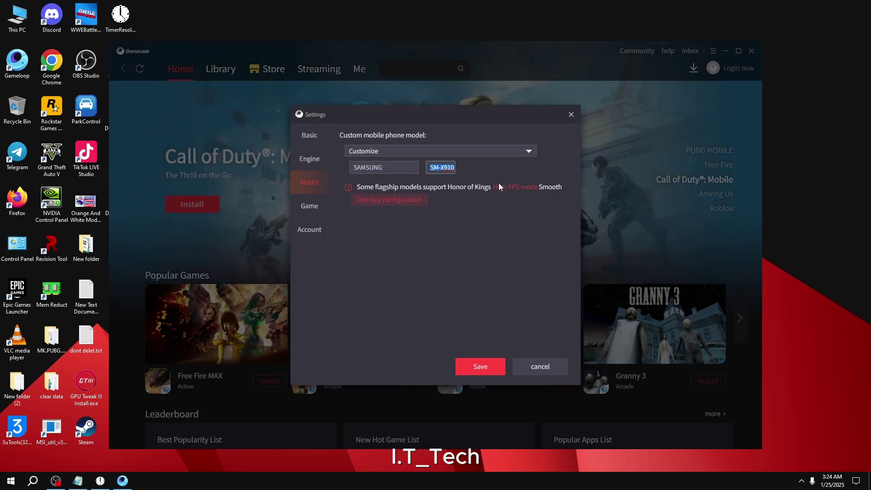
click(306, 206)
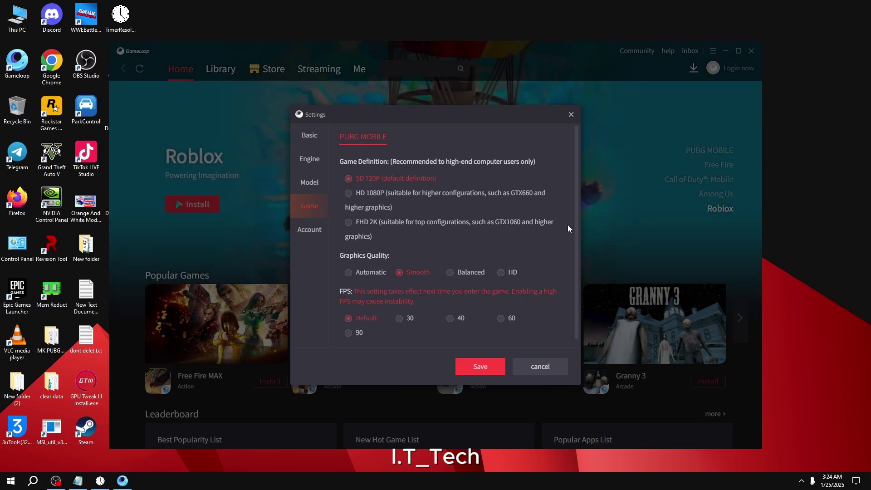
Save the GameLoop settings and show PUBG MOBILE on the launcher's home page.
scroll(574, 254, down, 1)
click(477, 368)
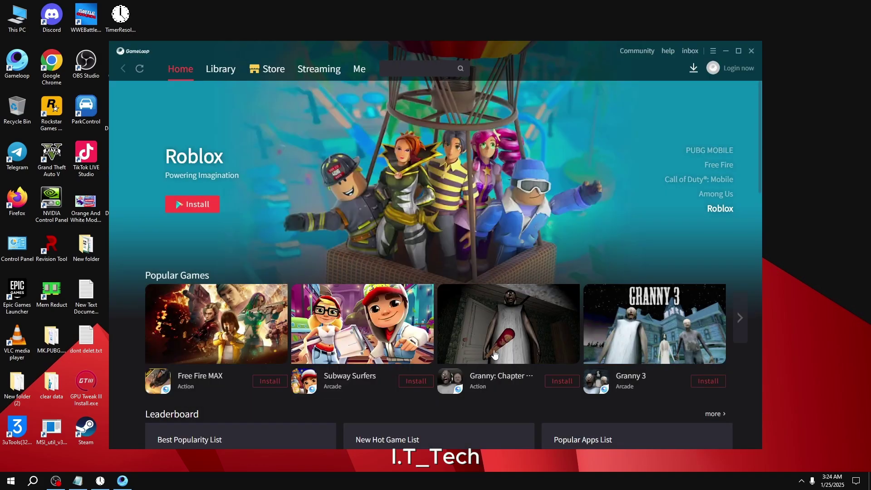
click(700, 151)
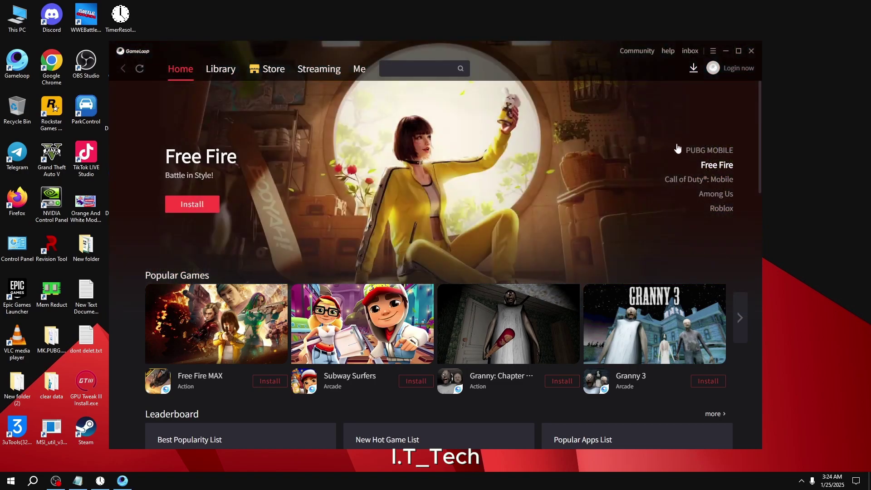
click(685, 149)
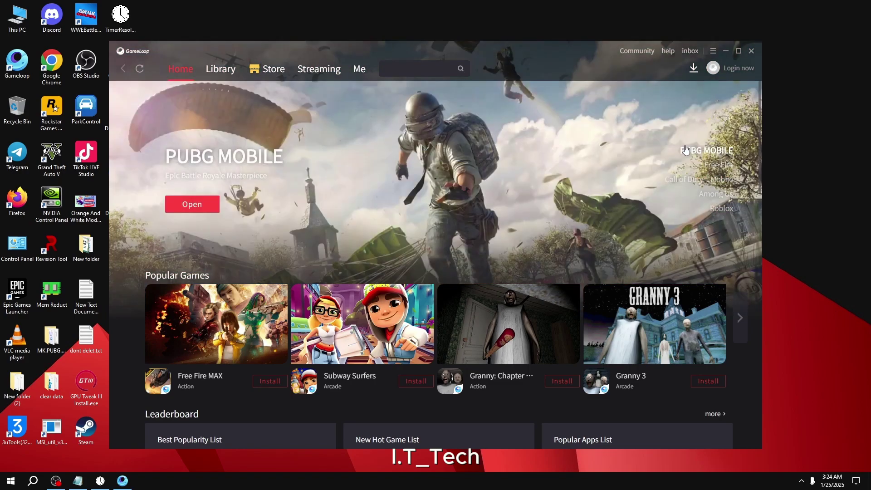
Restart GameLoop completely, ending its background process before reopening it.
click(751, 51)
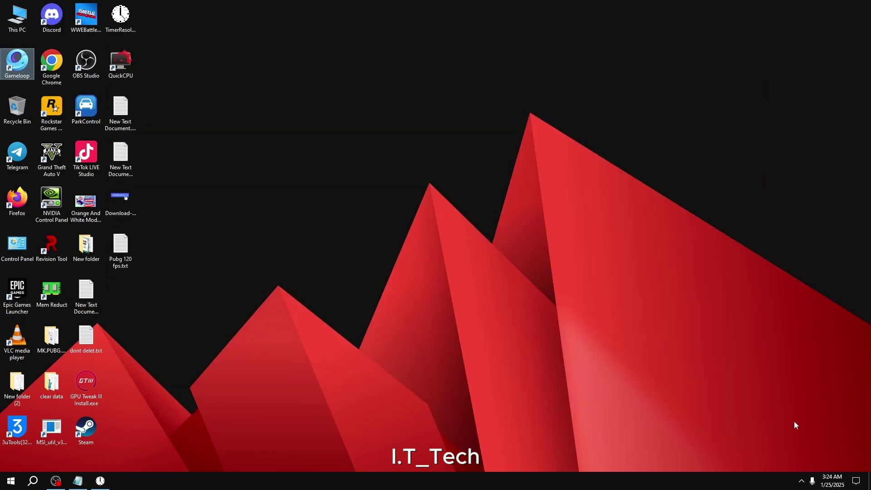
click(801, 481)
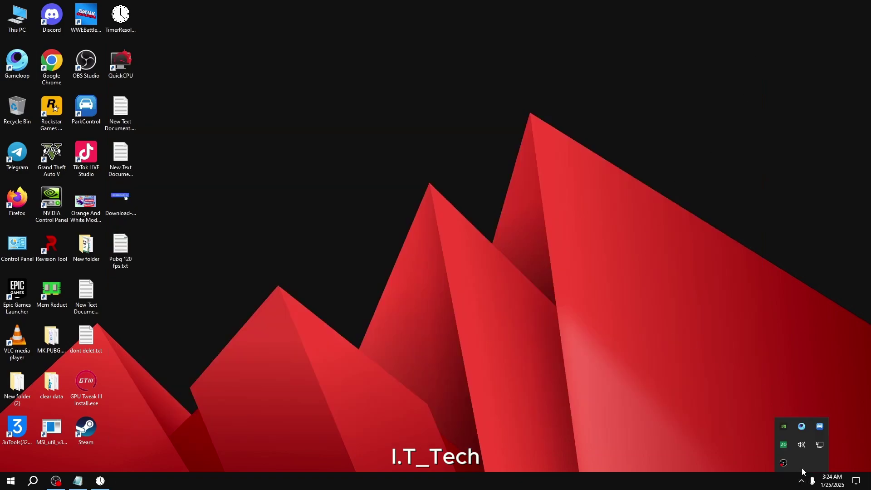
right_click(800, 431)
click(807, 427)
click(801, 481)
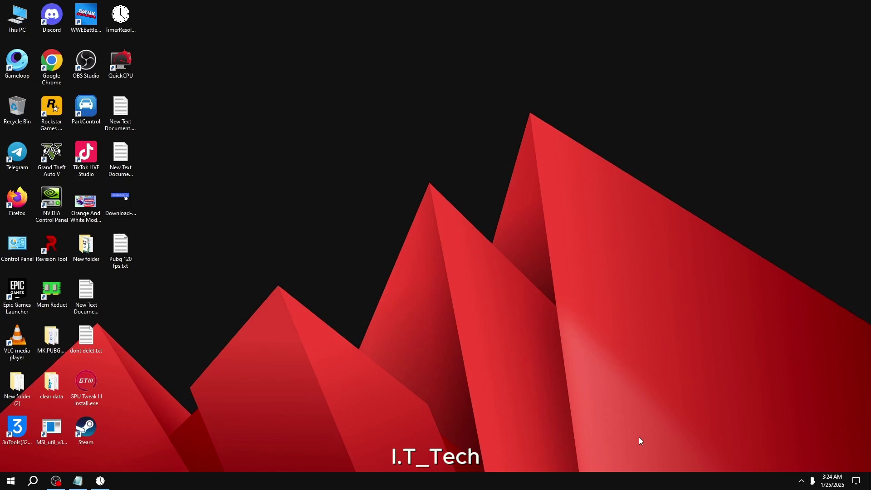
click(17, 63)
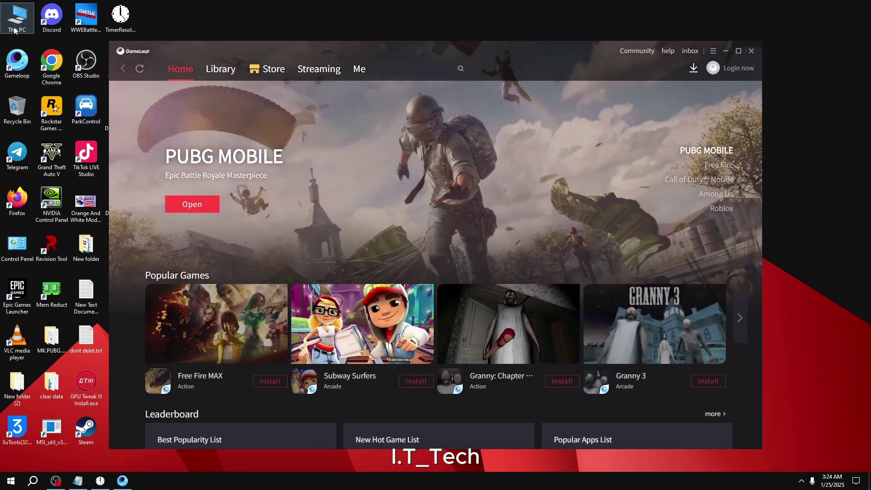
Look up apk.conf in the D:\Temp\TxGameDownload\MobileGamePCShared folder, and close the file window.
double_click(15, 31)
double_click(268, 132)
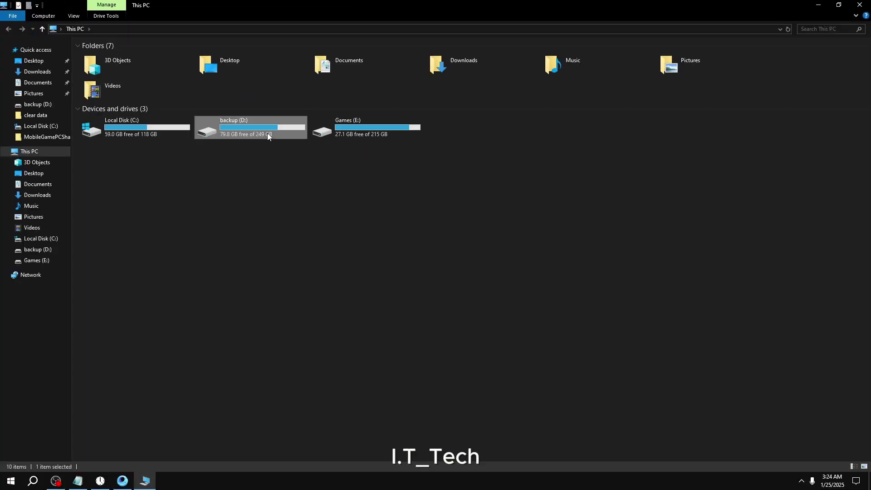
click(142, 229)
key(t)
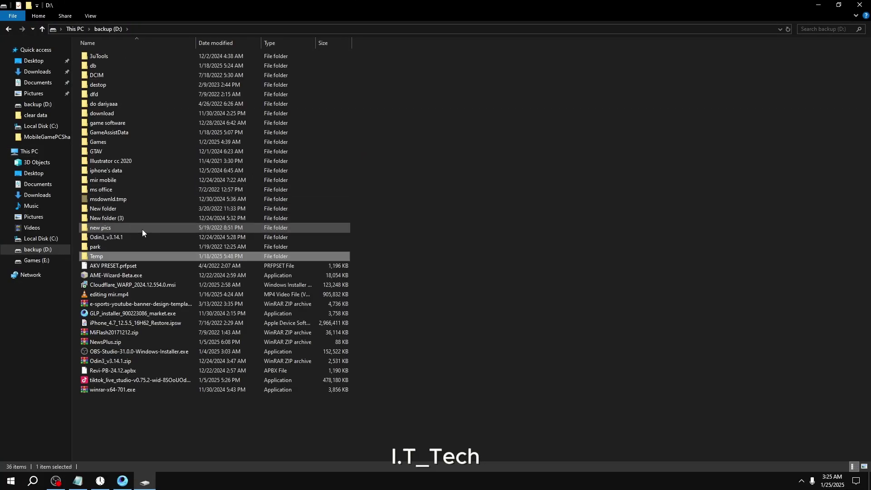
double_click(109, 257)
double_click(128, 59)
double_click(125, 68)
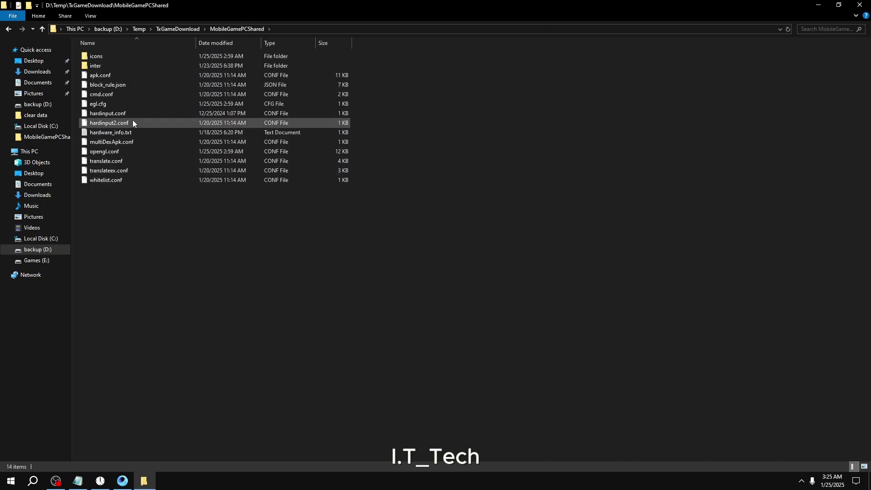
key(a)
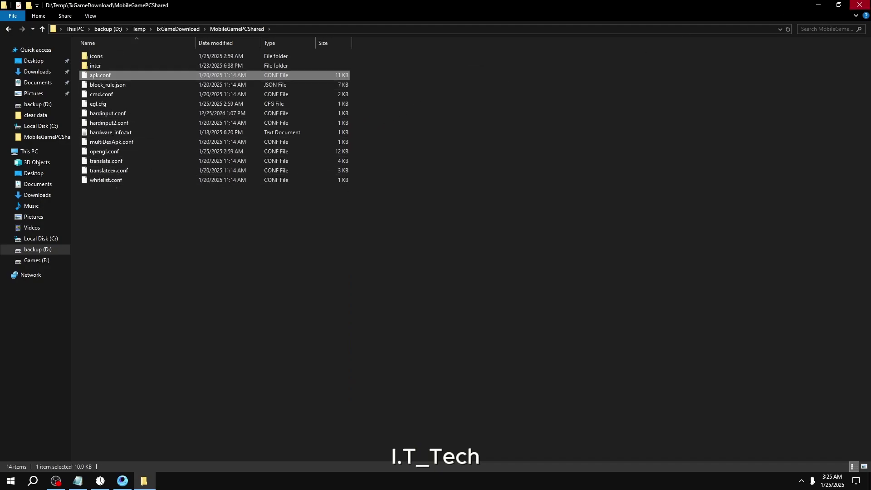
click(859, 4)
Start PUBG MOBILE from GameLoop, and close the launcher including its background process.
click(694, 154)
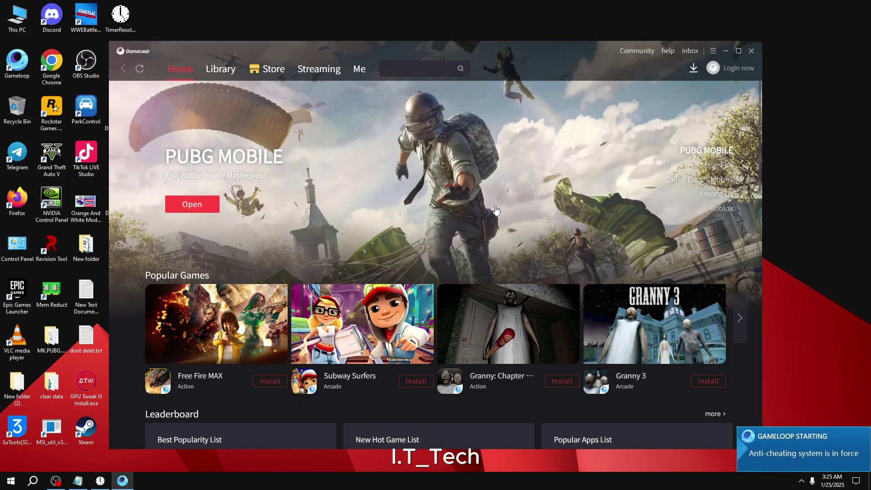
click(750, 53)
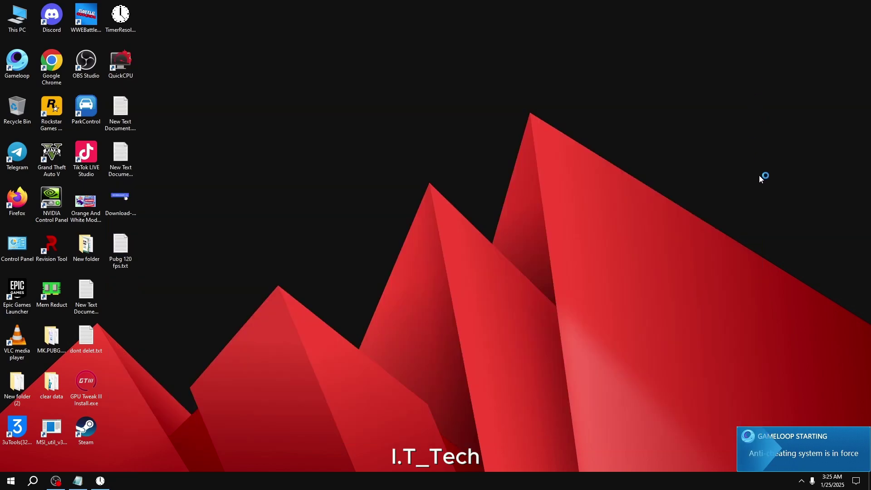
click(802, 482)
right_click(806, 426)
click(811, 423)
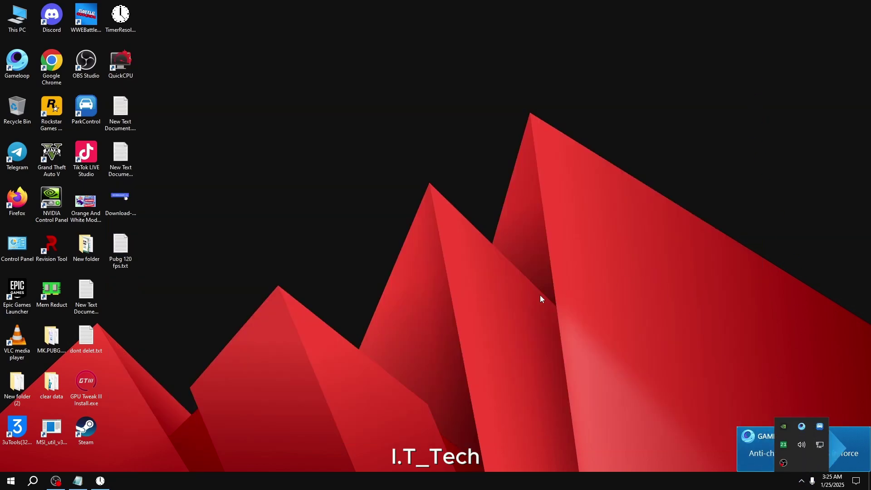
Switch to the Pubg 120 fps.txt notes in Notepad, highlight the line "6 pubg active.sav", and minimize the notes.
click(78, 481)
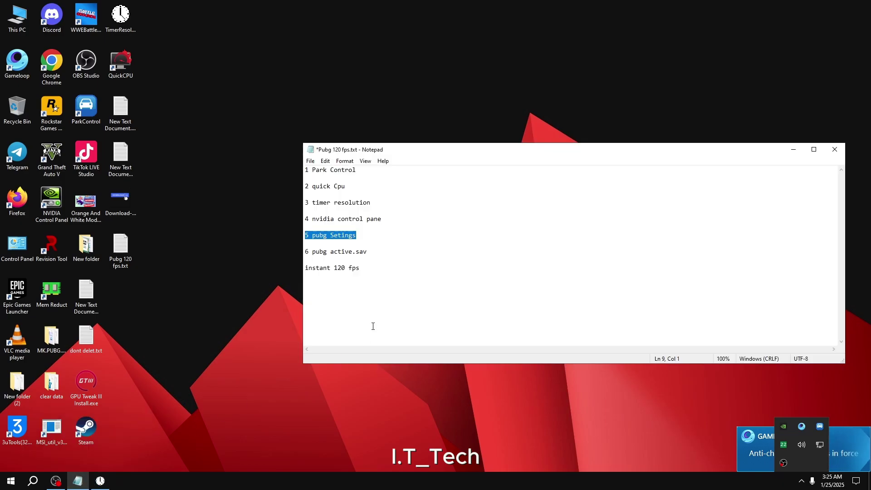
click(370, 253)
drag(370, 252, 293, 255)
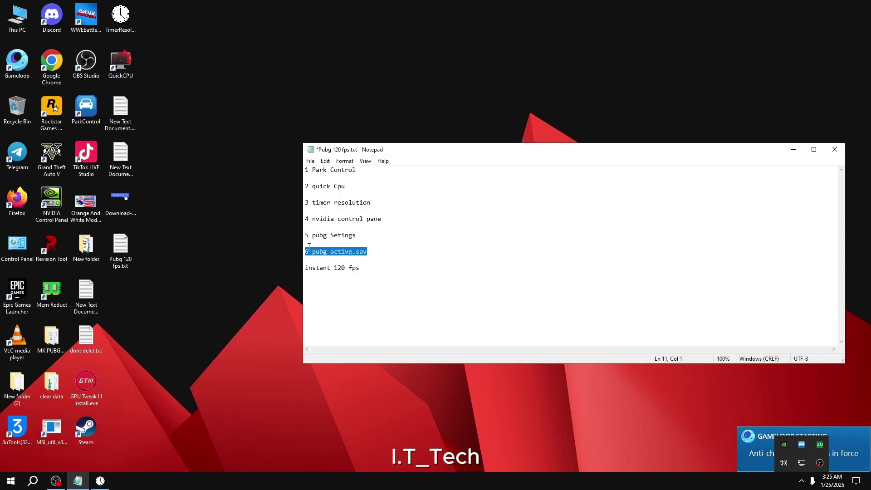
click(793, 149)
click(801, 480)
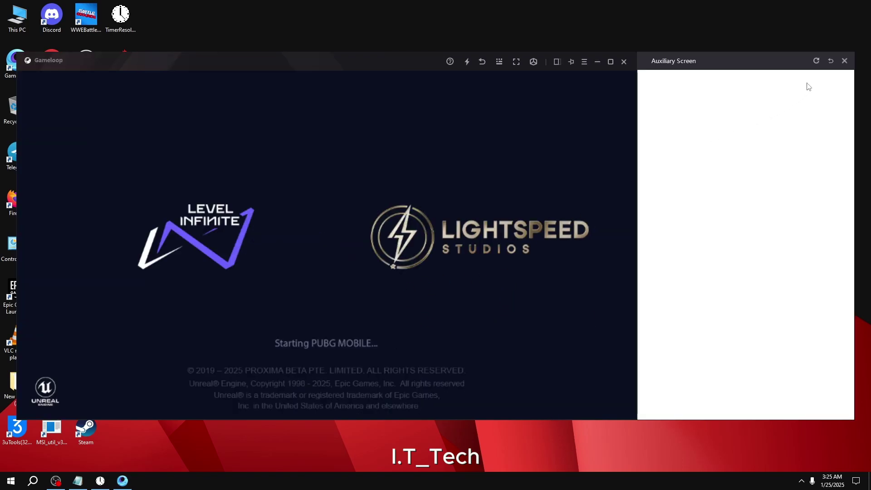
Close the emulator's auxiliary screen and leave PUBG MOBILE for the emulator's home screen.
click(844, 61)
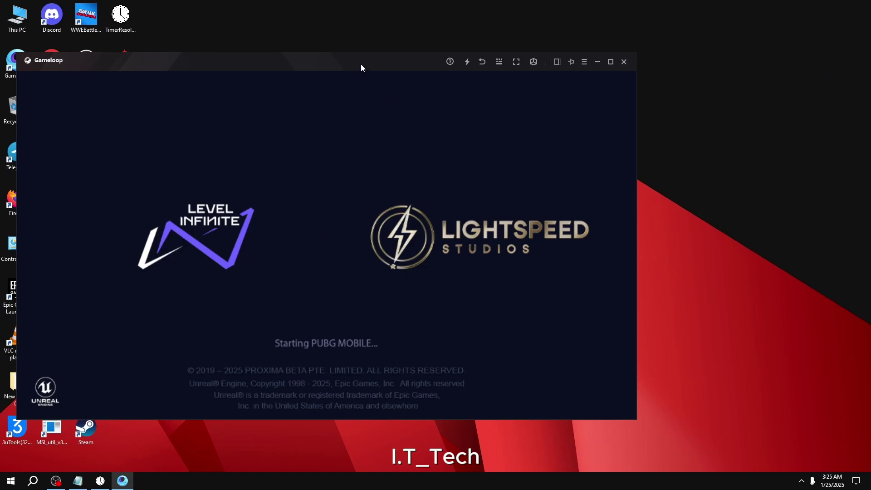
drag(361, 64, 445, 65)
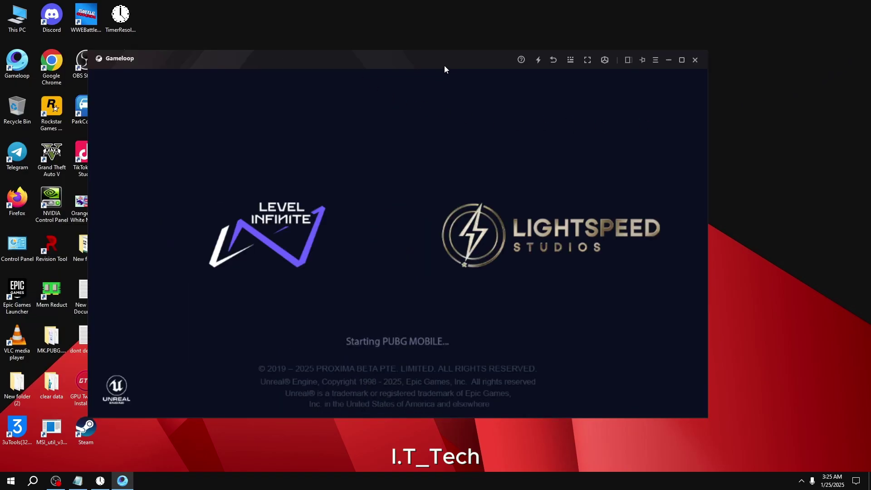
click(555, 61)
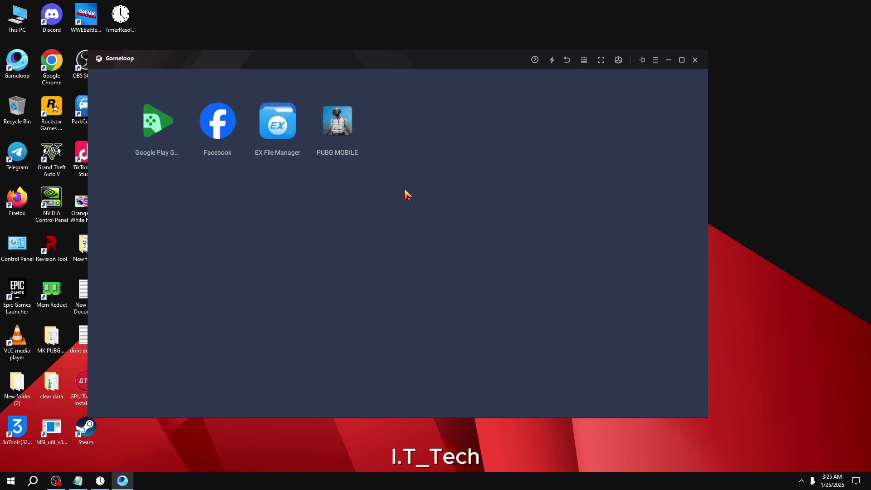
Open EX File Manager in the emulator and dismiss the EX Pro subscription offer.
click(282, 126)
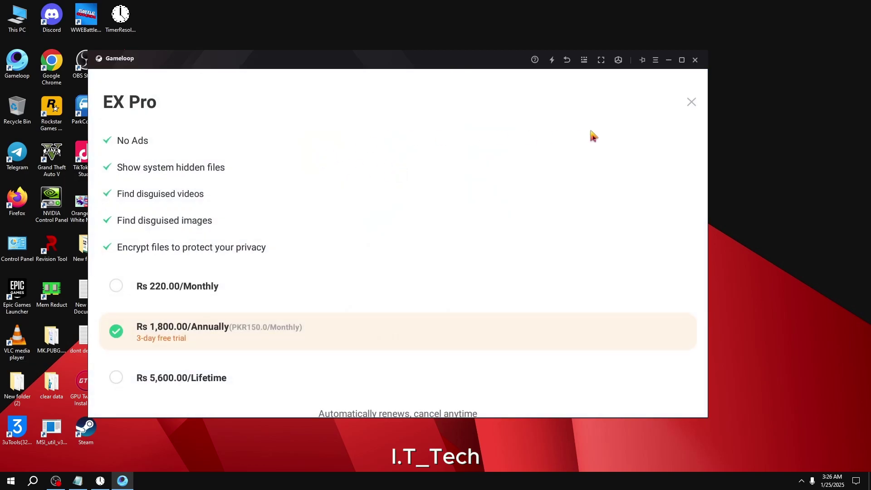
click(690, 102)
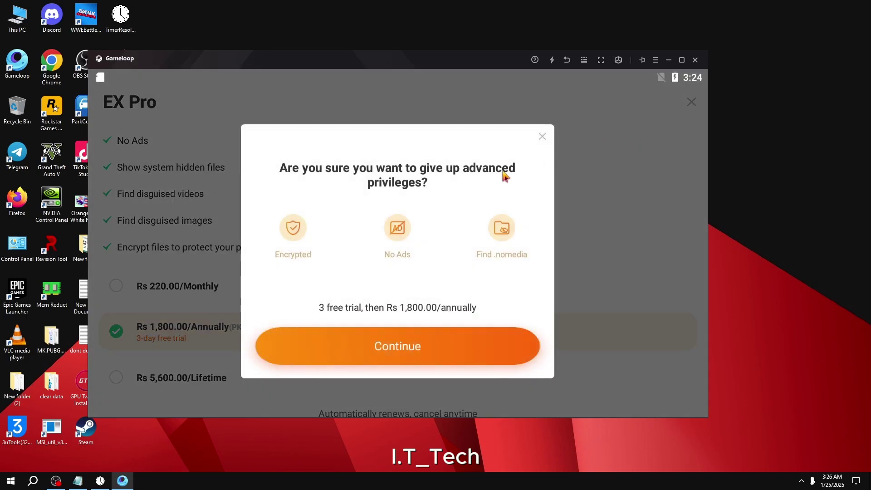
click(542, 137)
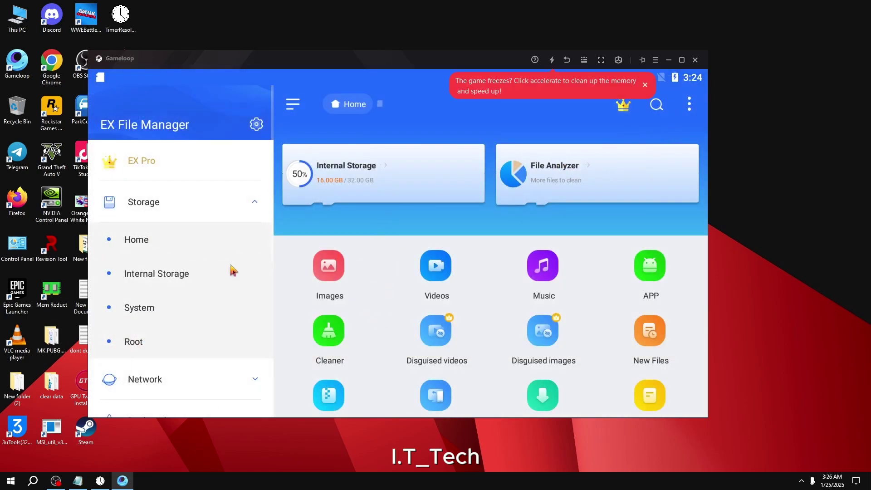
Browse the internal storage to the folder Android/data/com.tencent.ig/files/UE4Game.
click(181, 276)
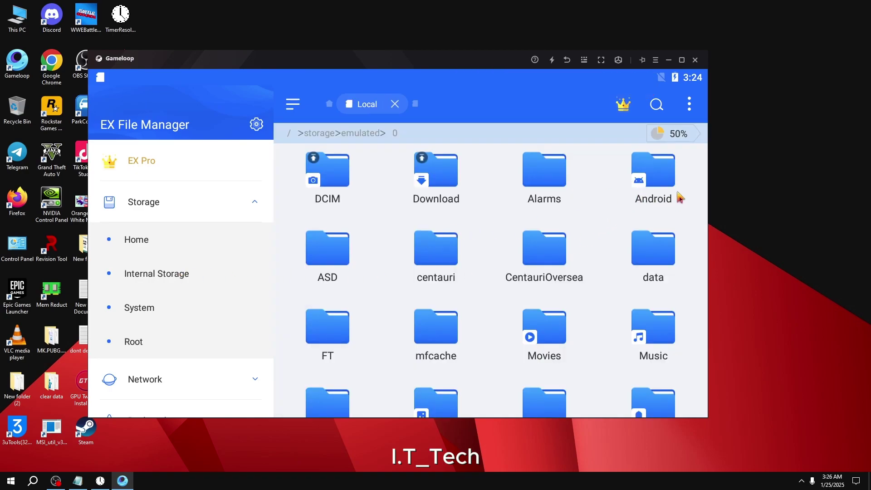
click(656, 186)
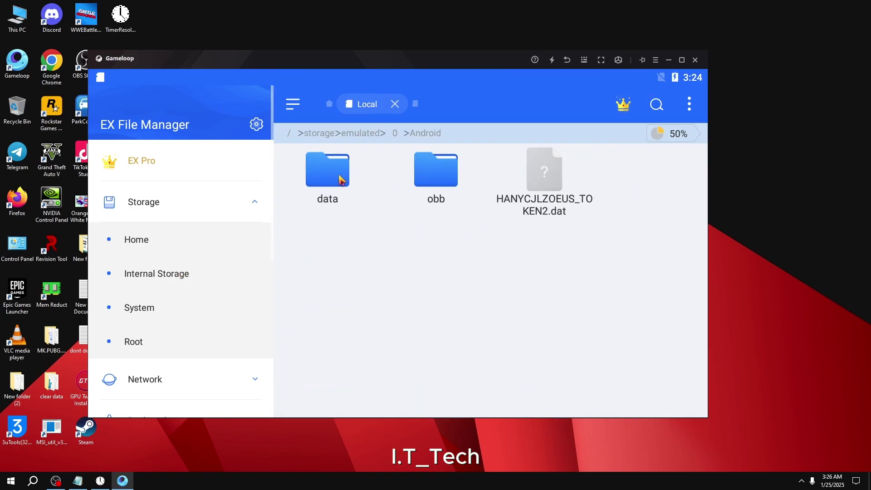
click(341, 180)
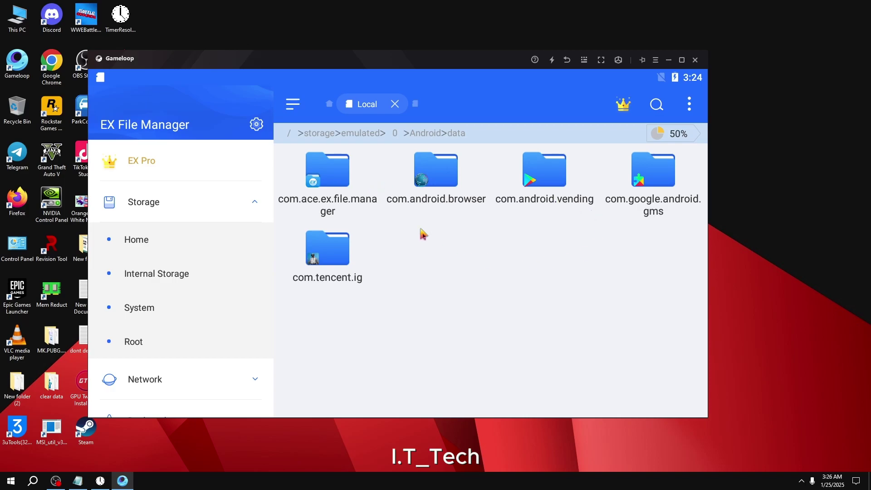
click(337, 256)
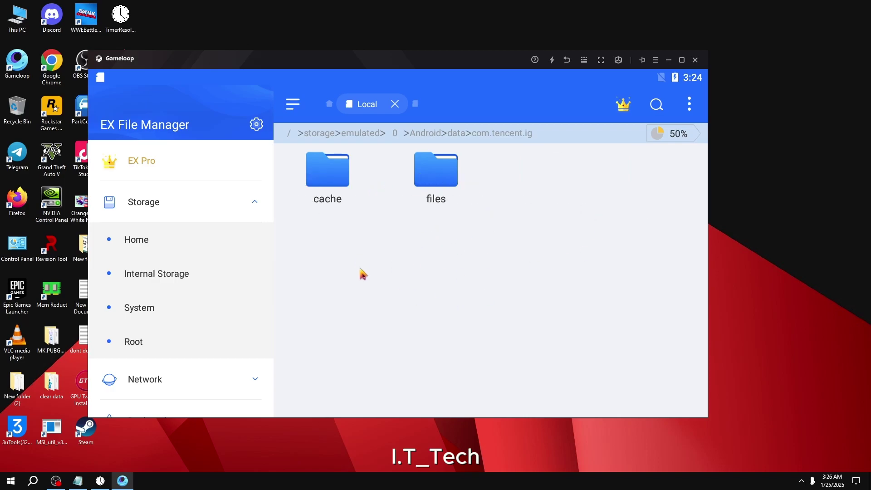
click(443, 181)
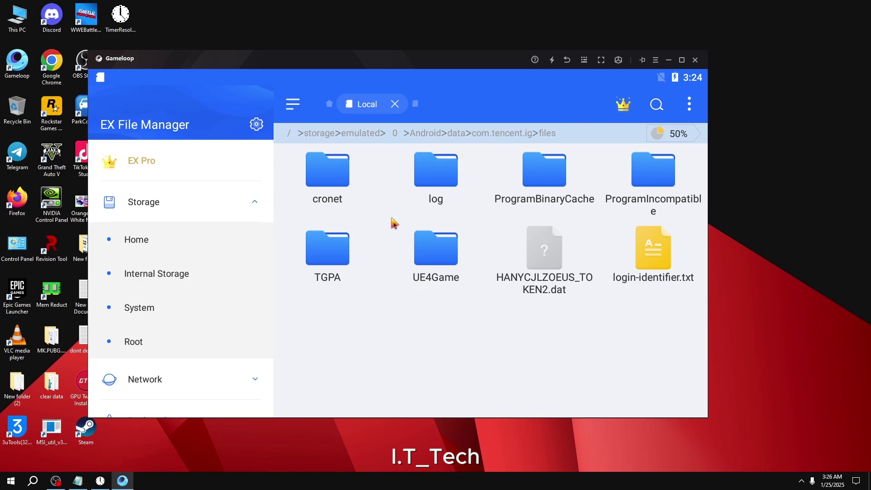
click(444, 261)
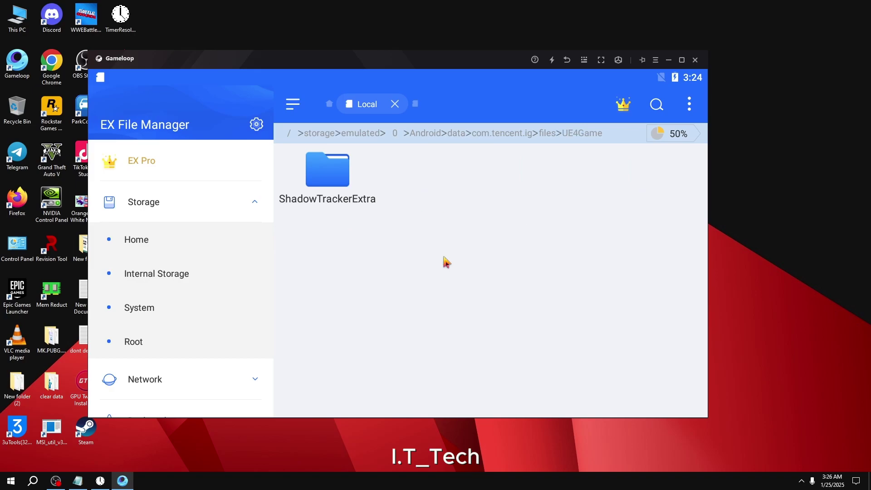
Go into ShadowTrackerExtra/ShadowTrackerExtra/Saved/SaveGames and locate the Active.sav file.
click(332, 195)
click(548, 187)
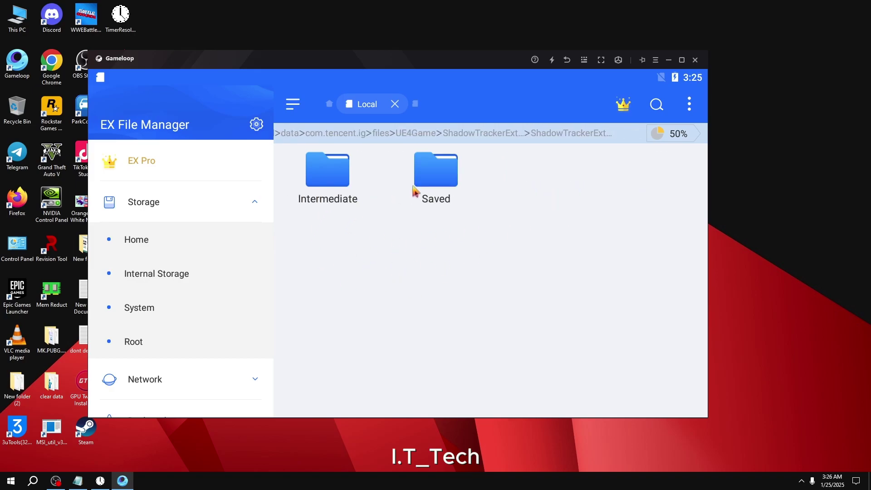
click(438, 177)
scroll(508, 257, down, 3)
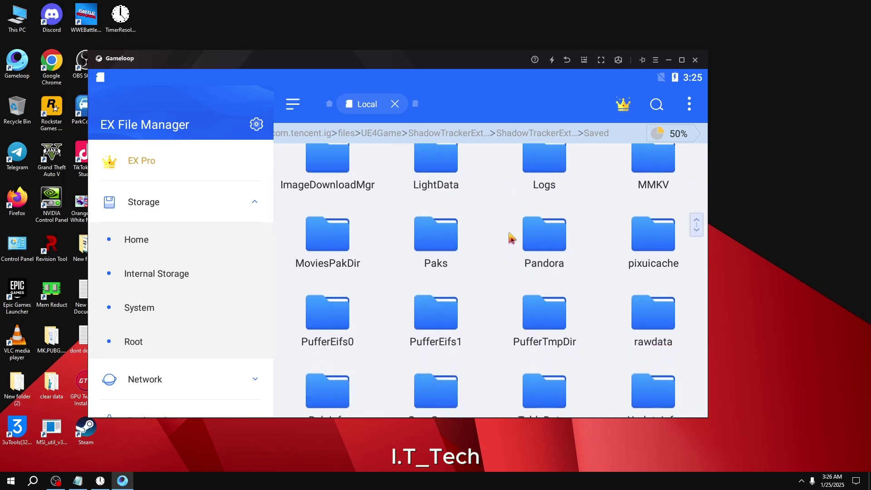
scroll(508, 217, down, 3)
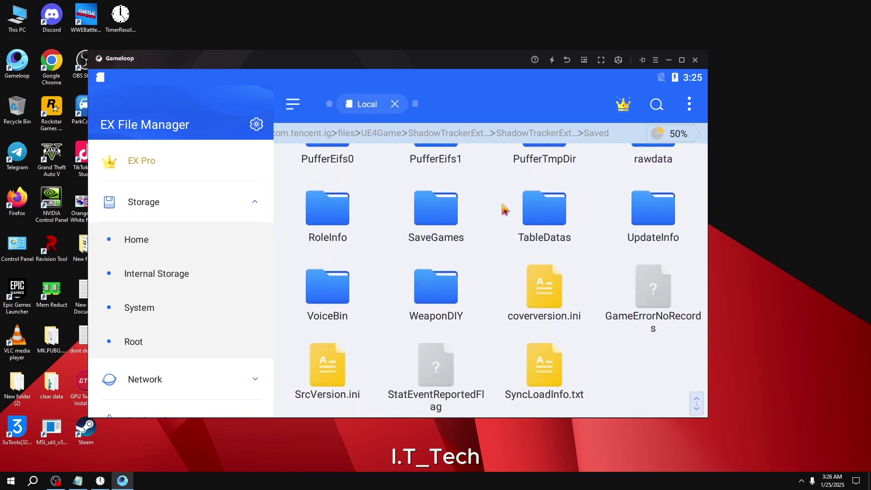
scroll(505, 235, up, 1)
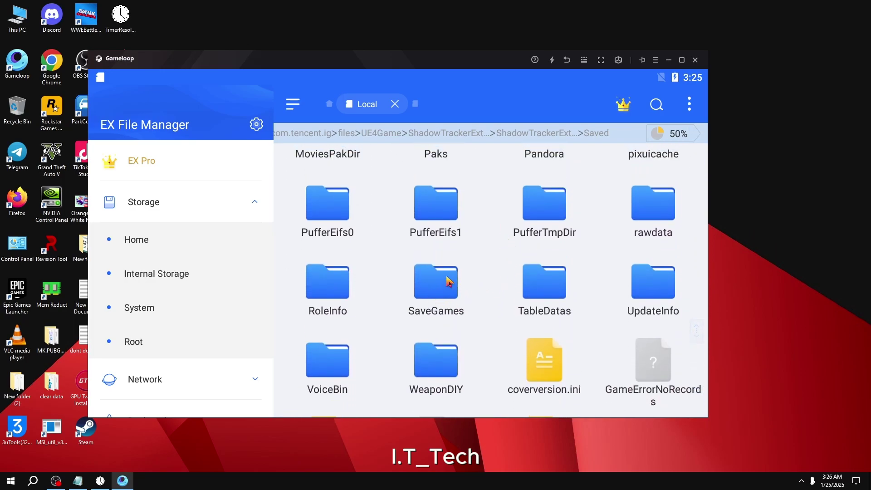
click(432, 293)
scroll(501, 297, down, 3)
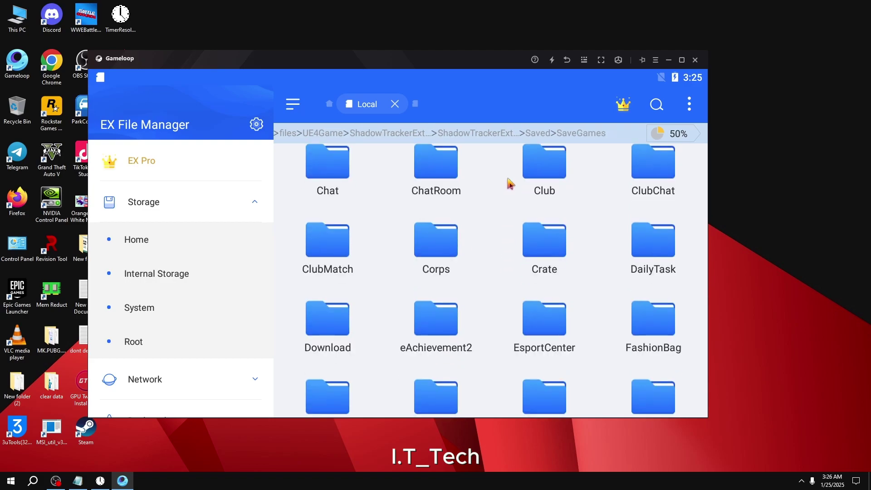
scroll(501, 297, down, 15)
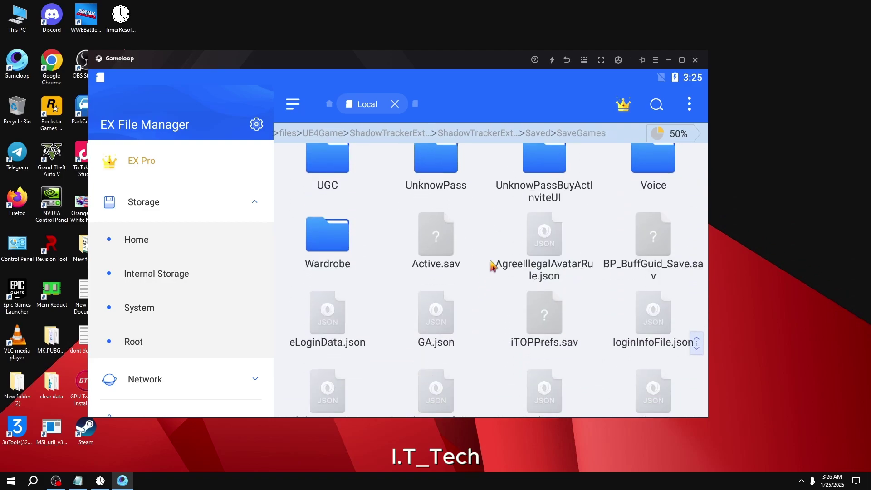
Copy Active.sav from the SaveGames folder and paste it into the root folder /data/share1.
click(431, 198)
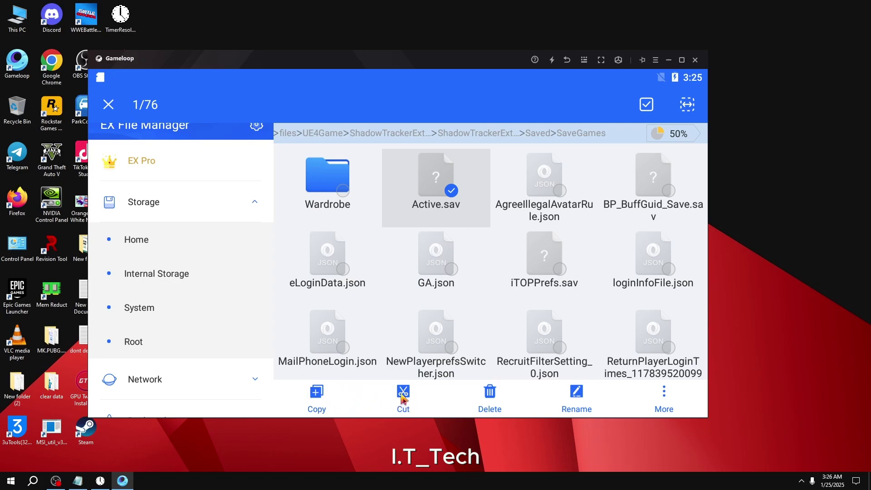
click(317, 393)
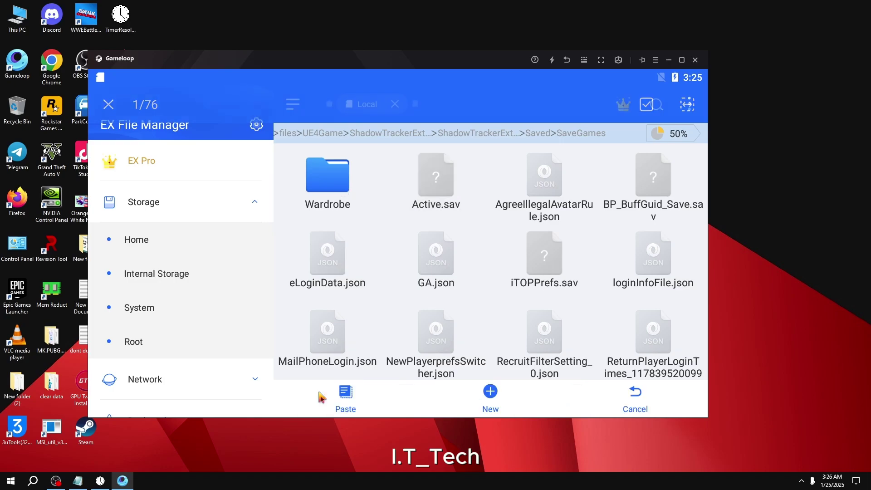
click(135, 347)
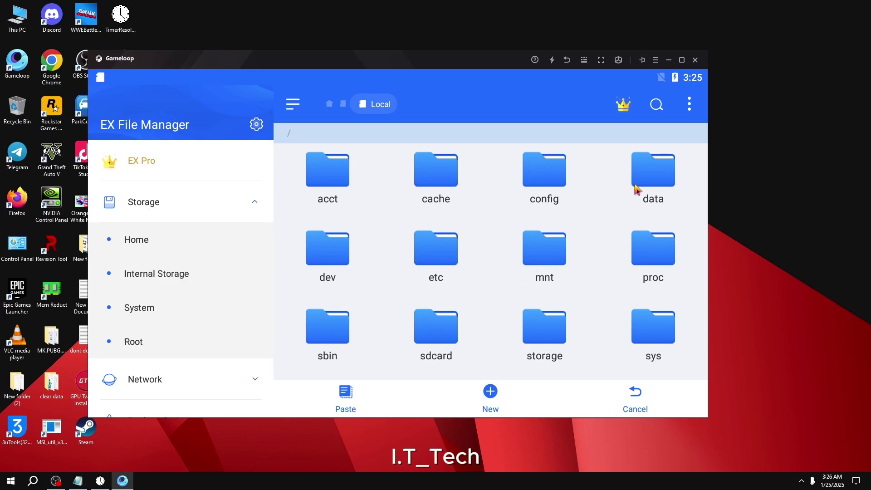
click(653, 175)
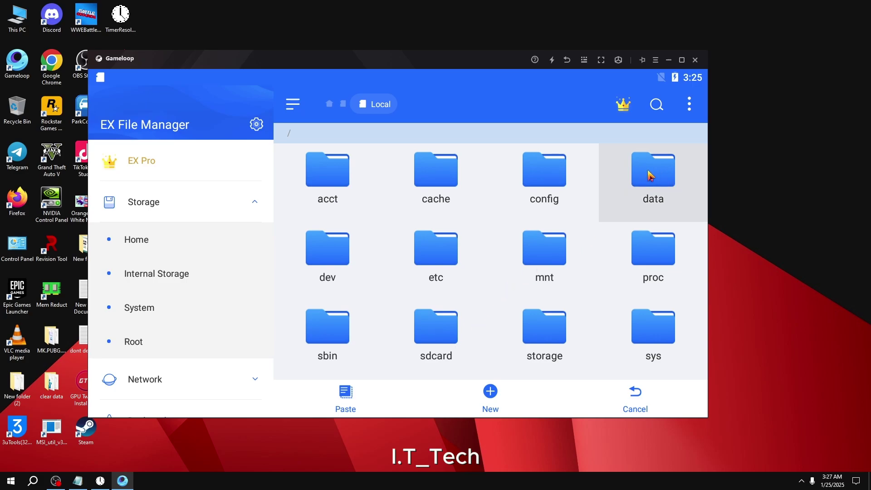
drag(564, 289, 586, 193)
scroll(577, 202, down, 3)
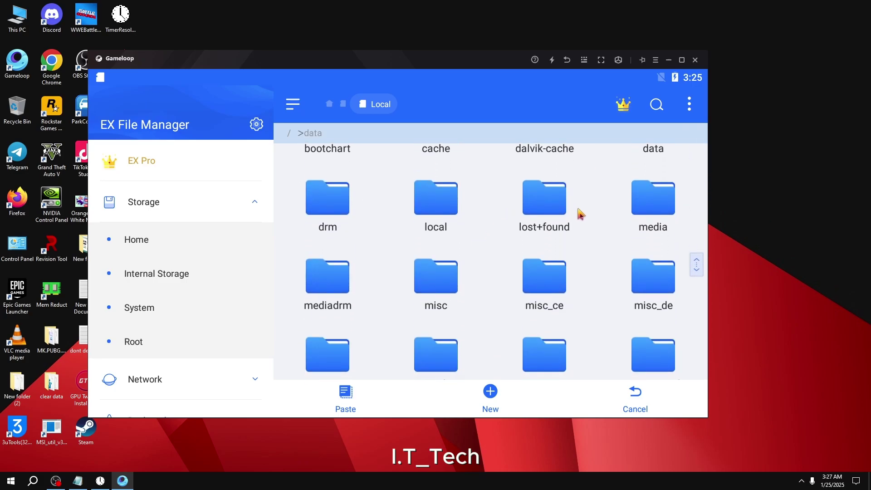
scroll(588, 267, down, 1)
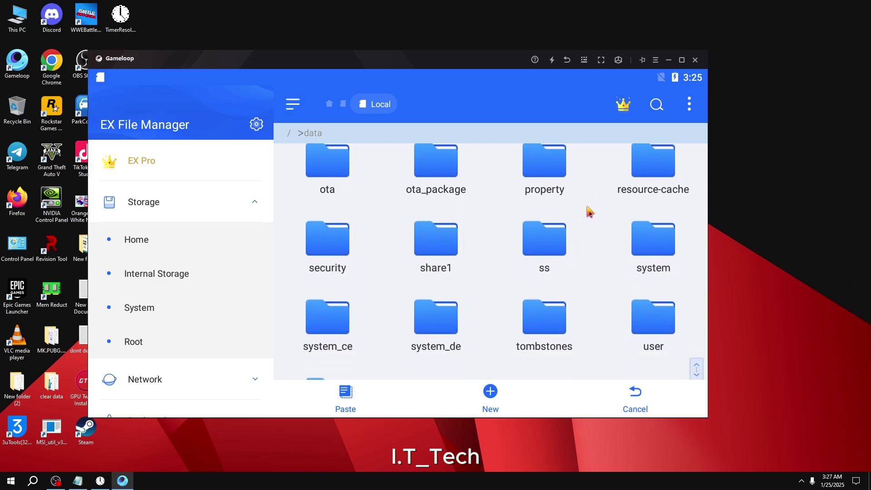
click(445, 242)
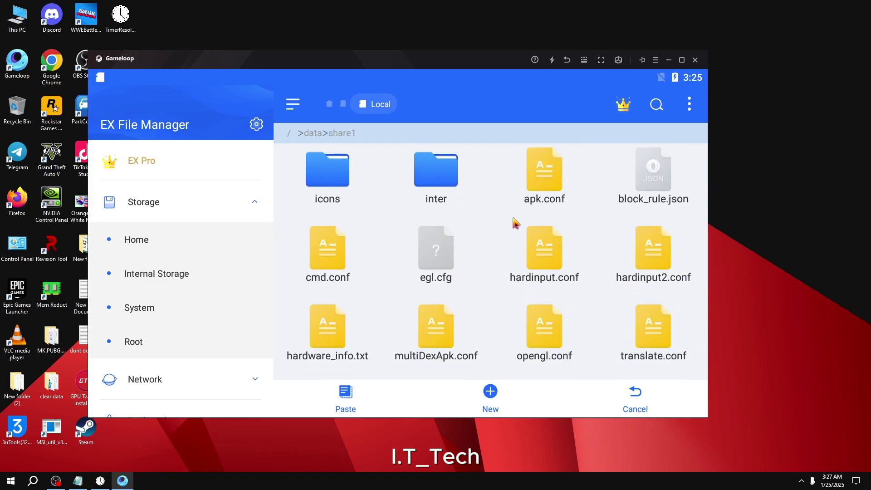
click(346, 395)
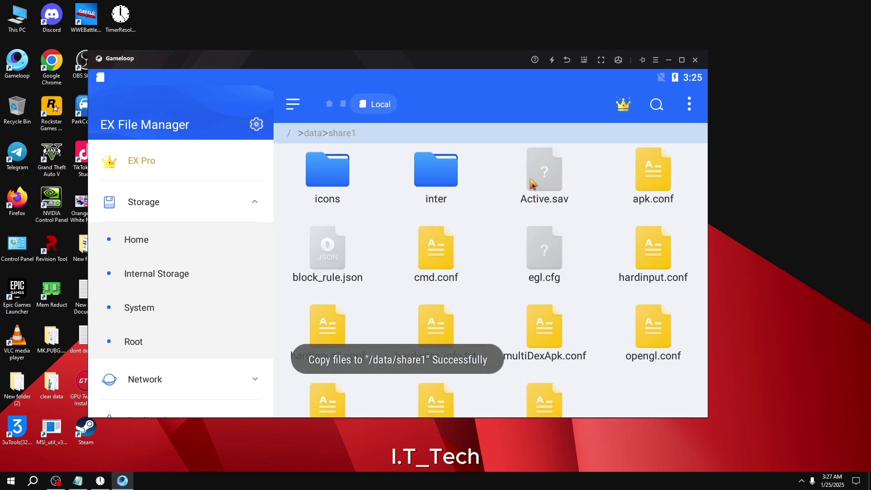
Minimize the emulator and open the folder D:\Temp\TxGameDownload\MobileGamePCShared in File Explorer.
click(668, 59)
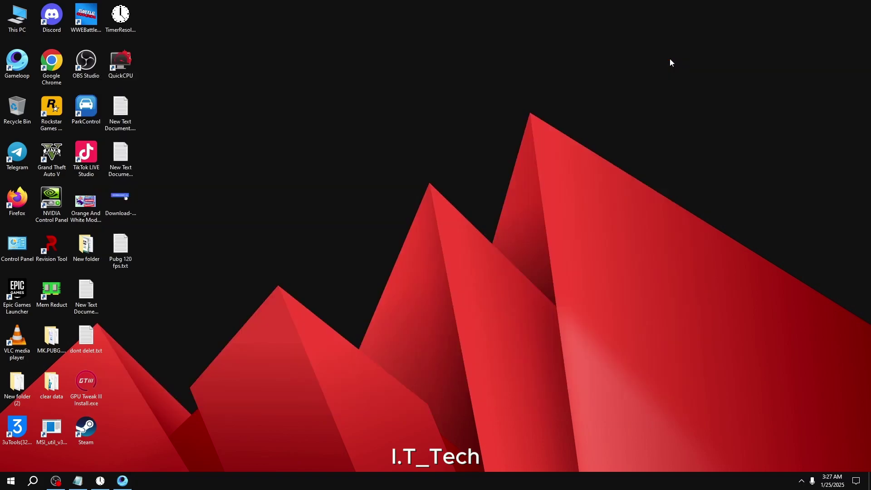
double_click(16, 20)
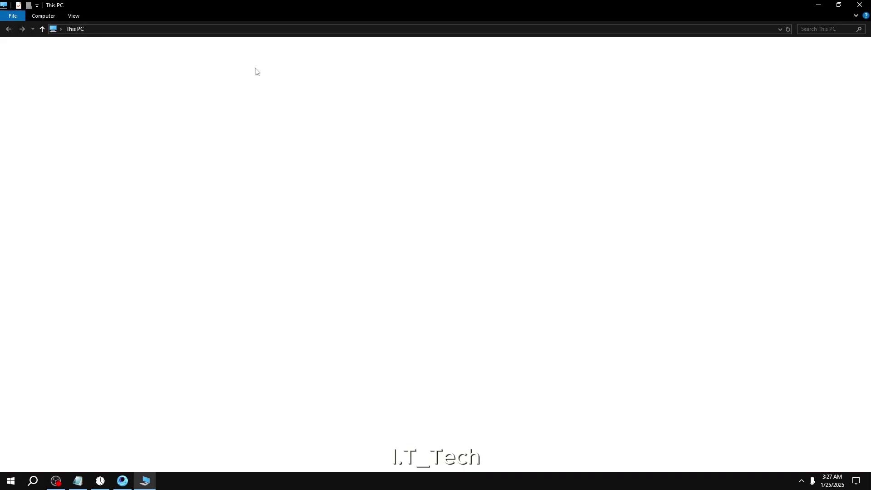
double_click(265, 127)
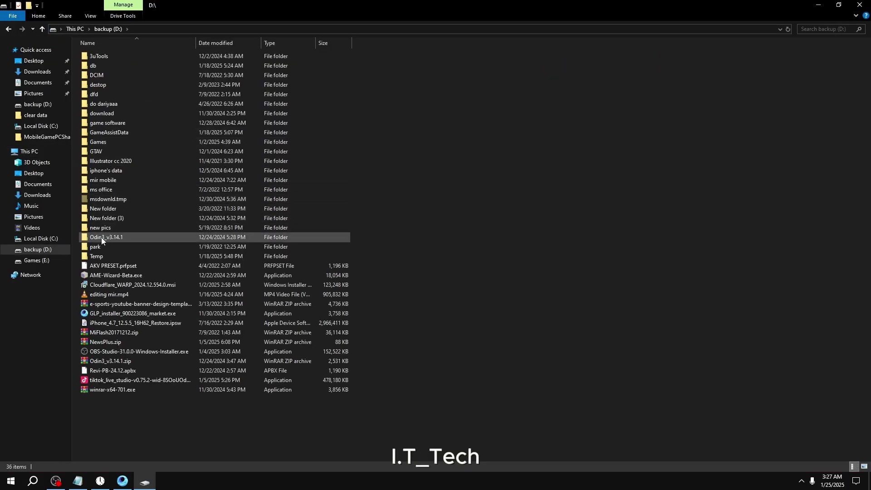
click(94, 257)
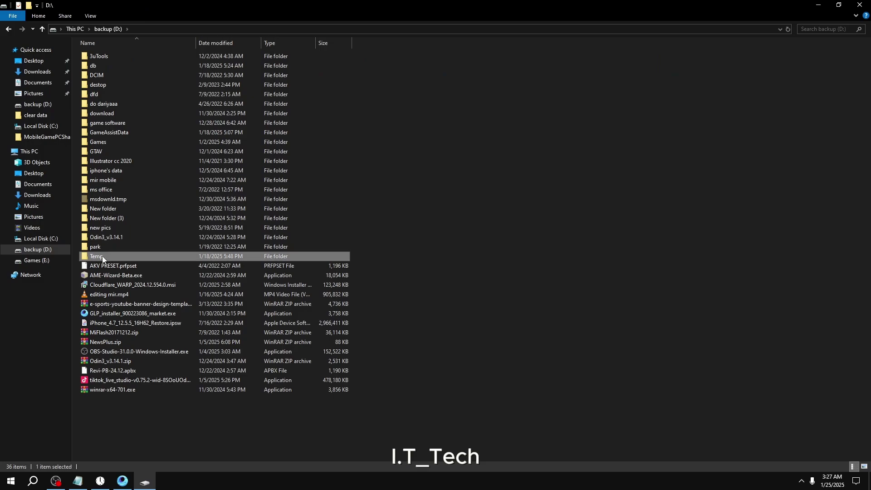
double_click(102, 257)
double_click(122, 56)
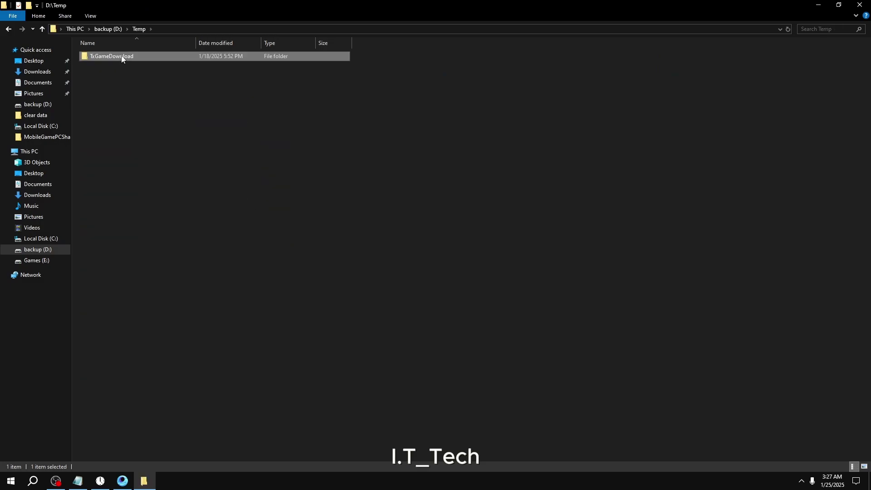
double_click(114, 67)
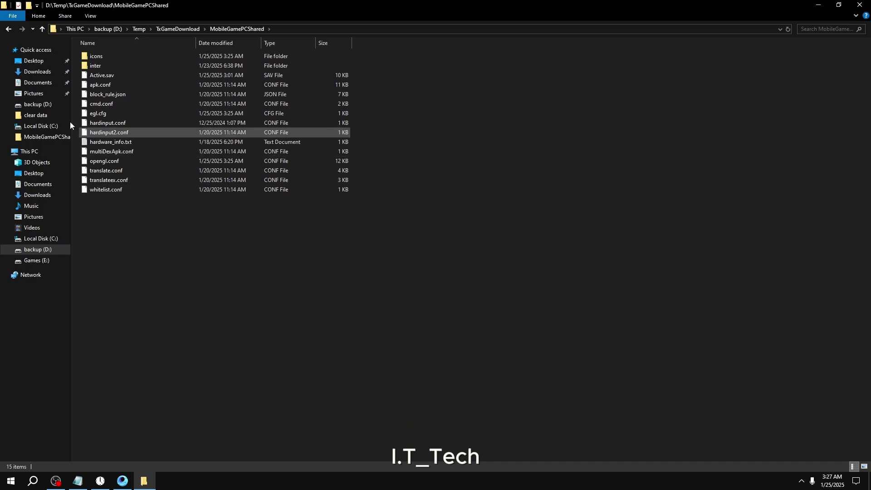
Move Active.sav from MobileGamePCShared to the Windows desktop and place it under the existing icons.
click(98, 77)
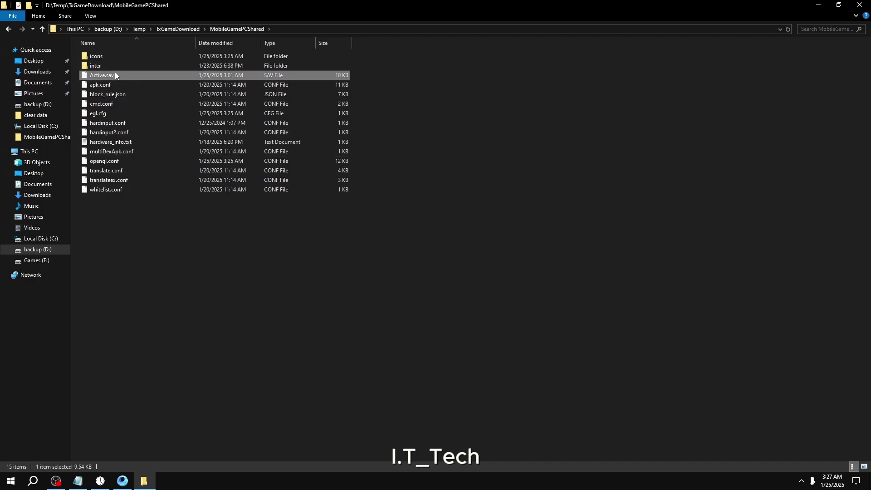
right_click(116, 74)
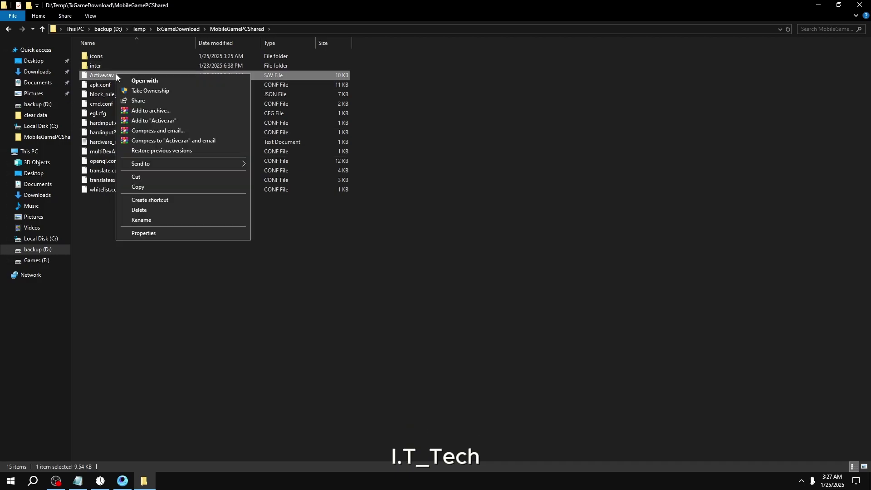
click(143, 179)
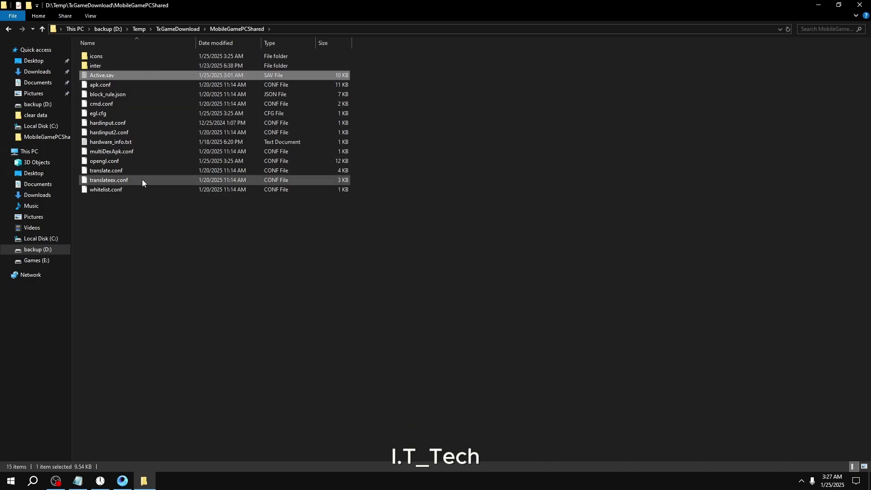
click(818, 5)
right_click(292, 107)
click(314, 146)
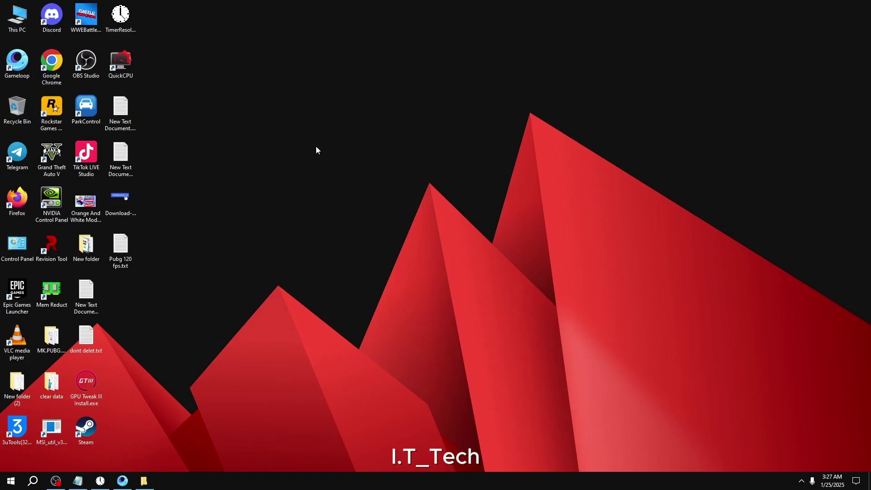
drag(134, 292, 118, 293)
click(203, 289)
Open Google Chrome maximized, search for "save editor" and go to the saveeditonline.com site.
click(50, 58)
double_click(50, 59)
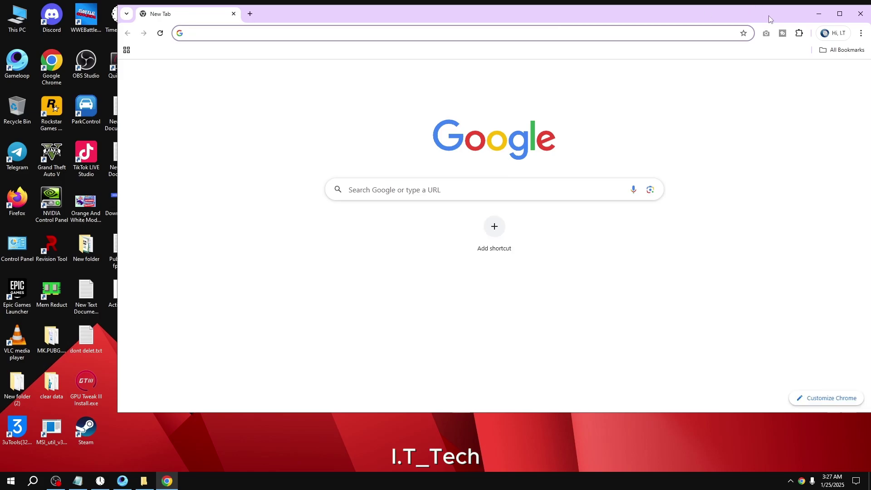
double_click(762, 11)
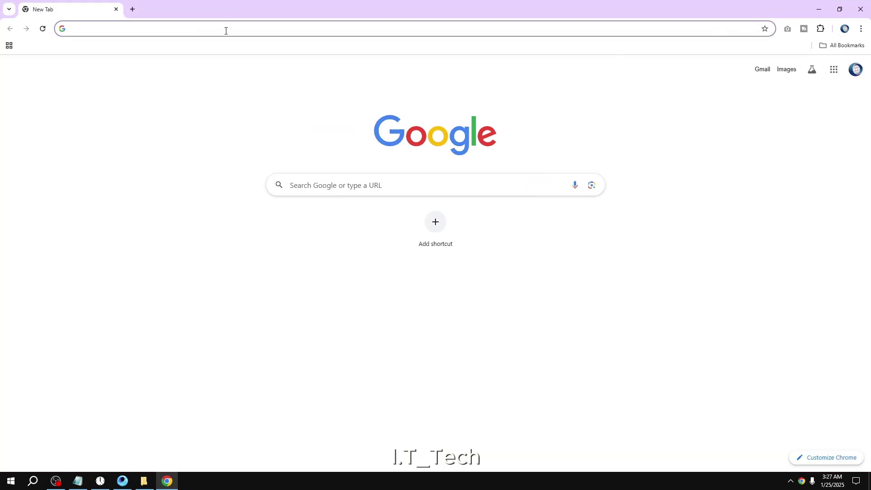
click(226, 30)
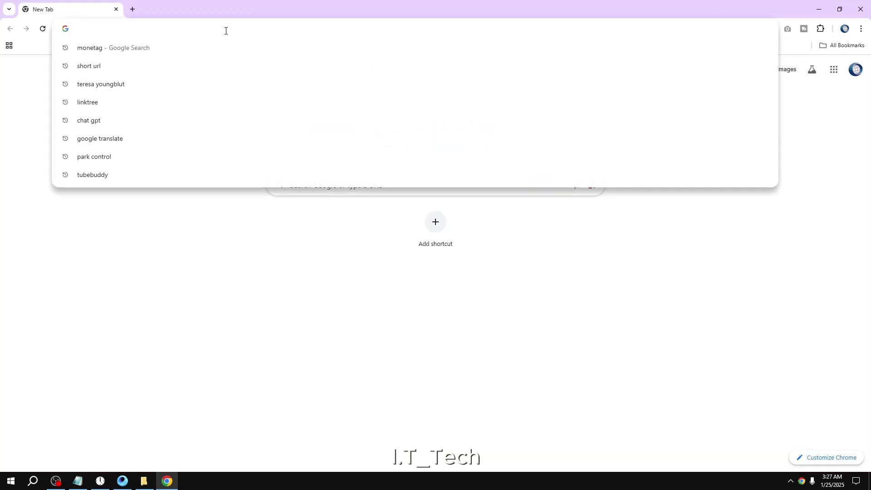
text(save e)
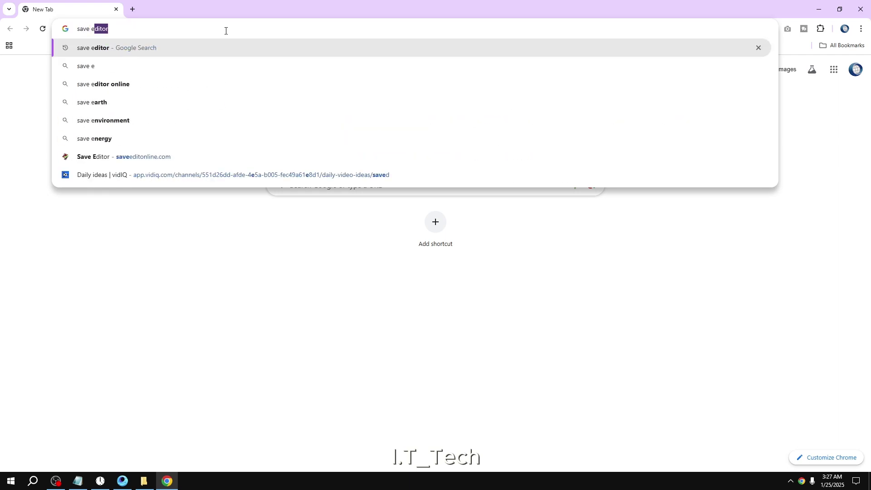
key(Return)
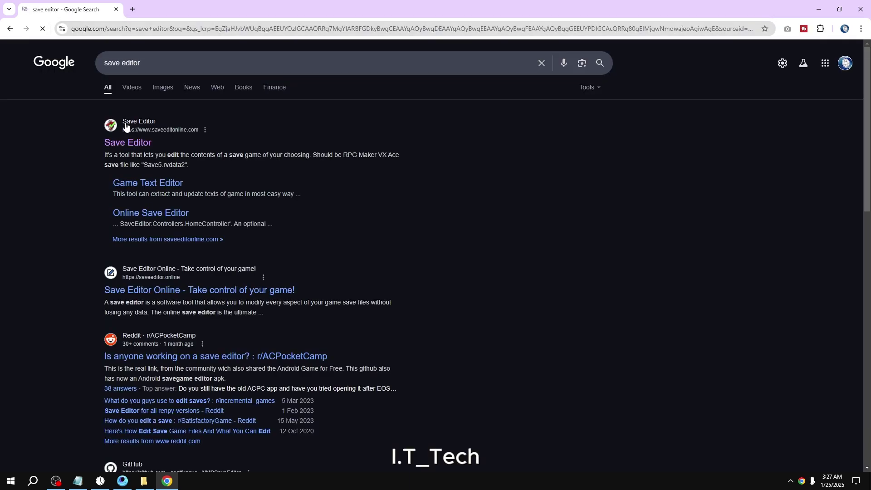
click(167, 142)
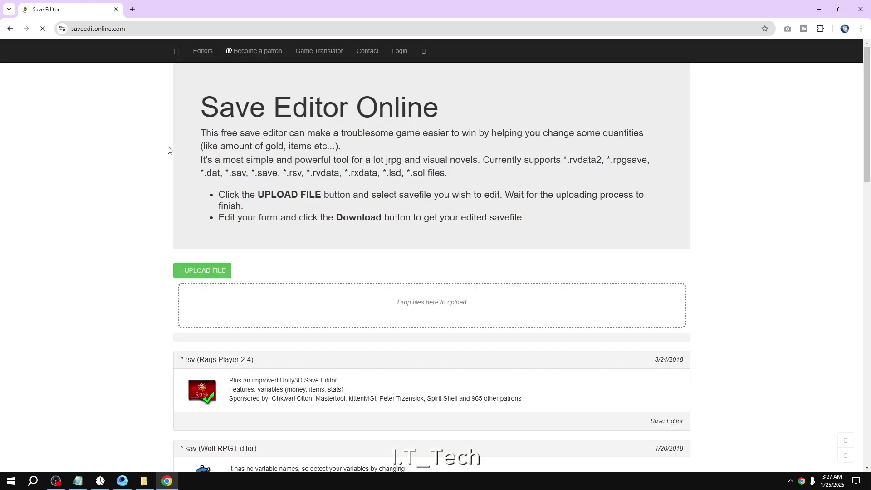
Upload Active.sav from the Desktop to Save Editor Online.
click(212, 268)
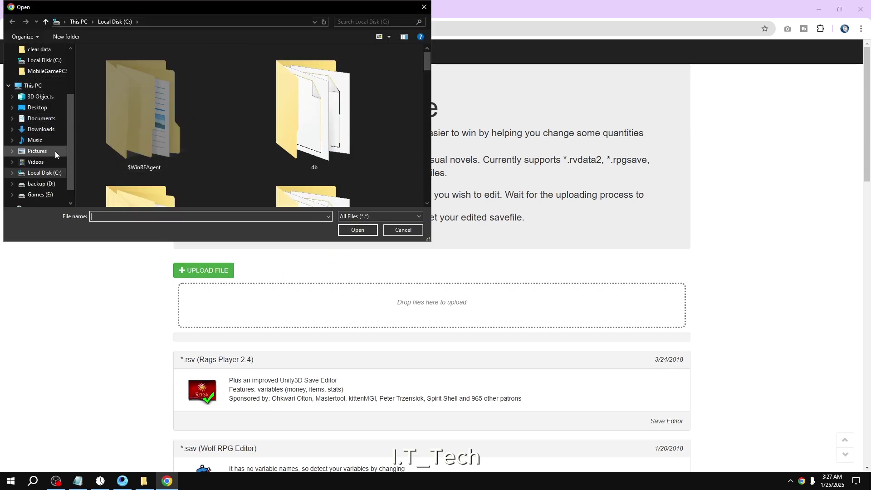
drag(71, 138, 70, 78)
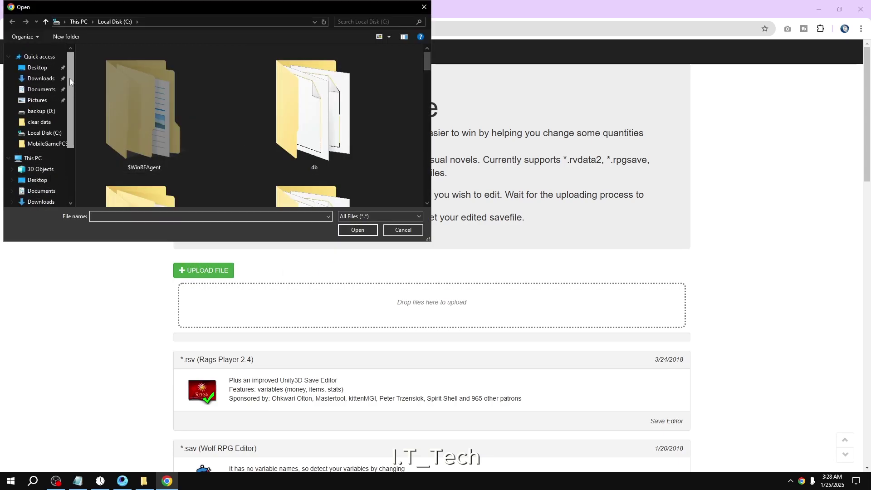
click(34, 70)
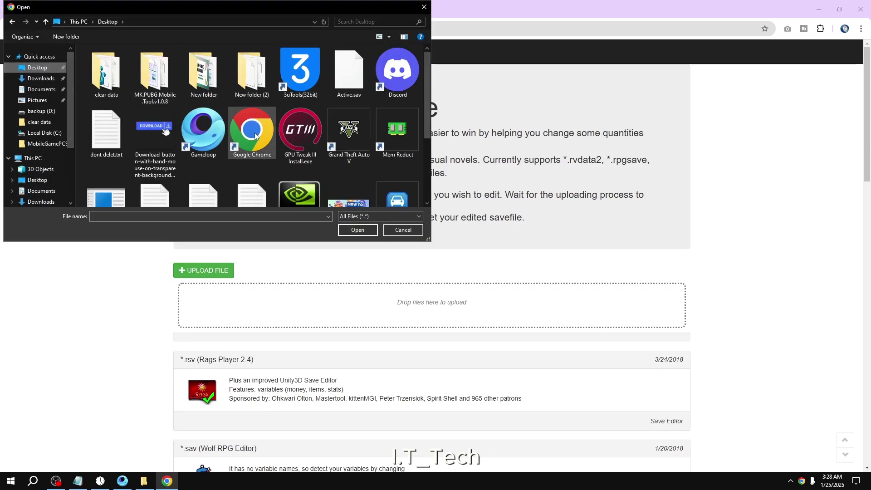
click(348, 78)
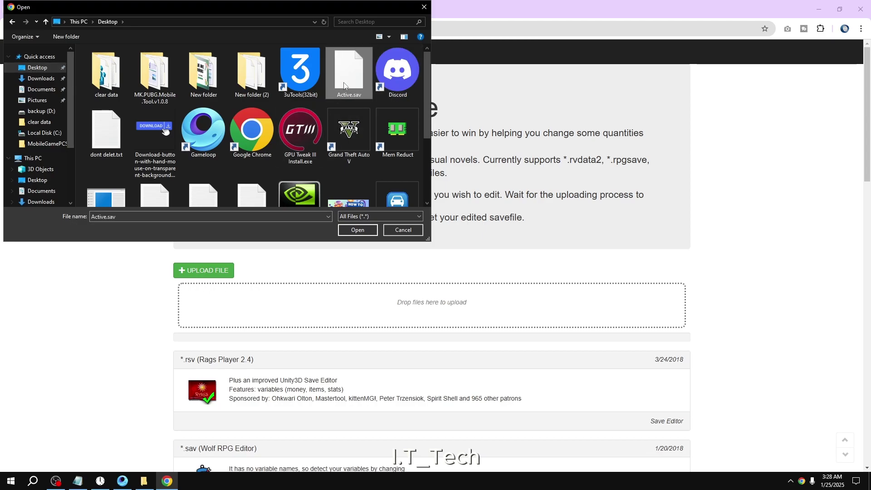
click(344, 230)
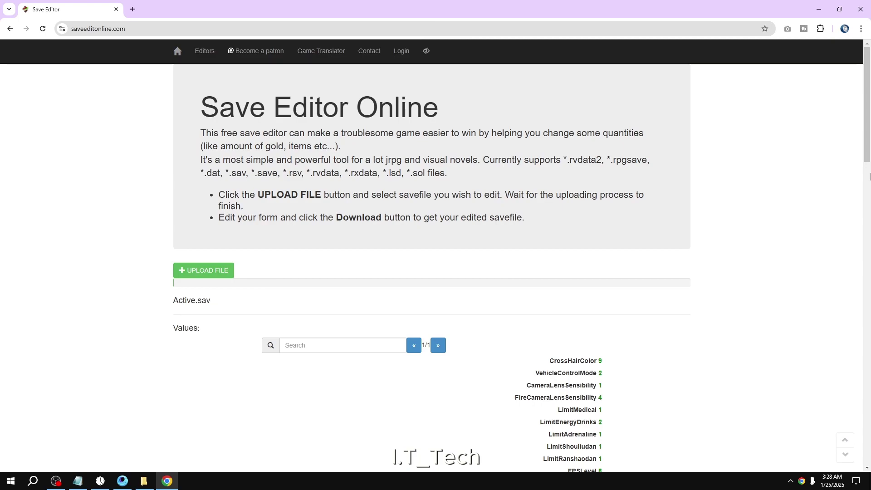
Set both the FPSLevel and BattleFPS values of Active.sav to 8.
scroll(589, 194, down, 3)
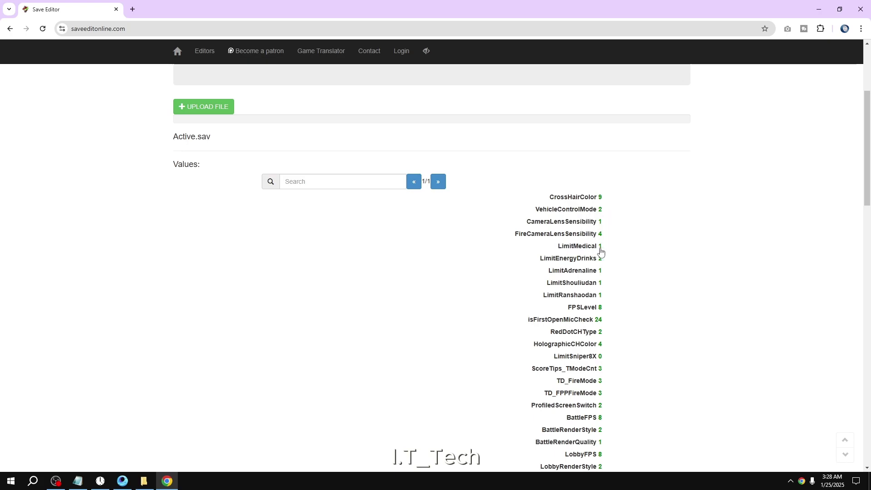
click(600, 308)
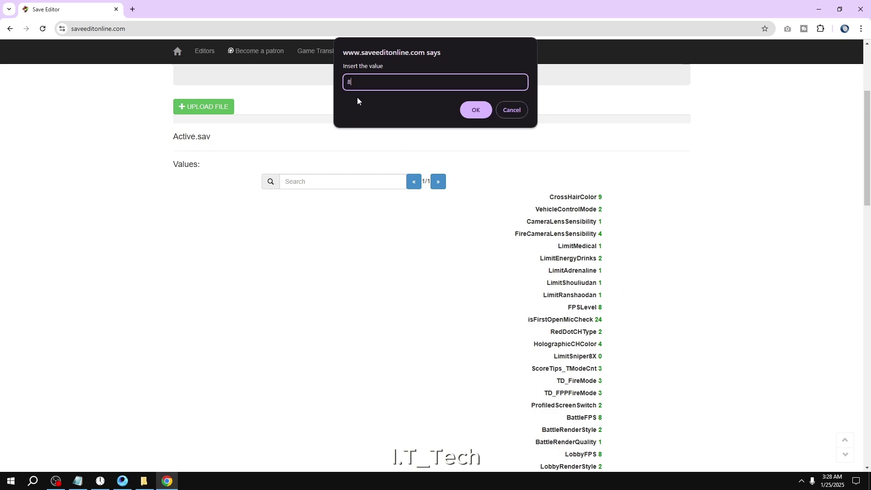
click(476, 109)
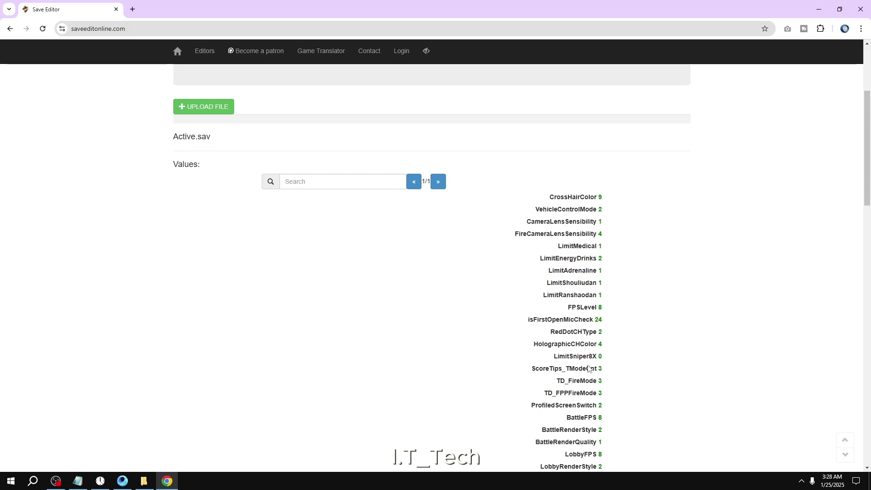
click(601, 418)
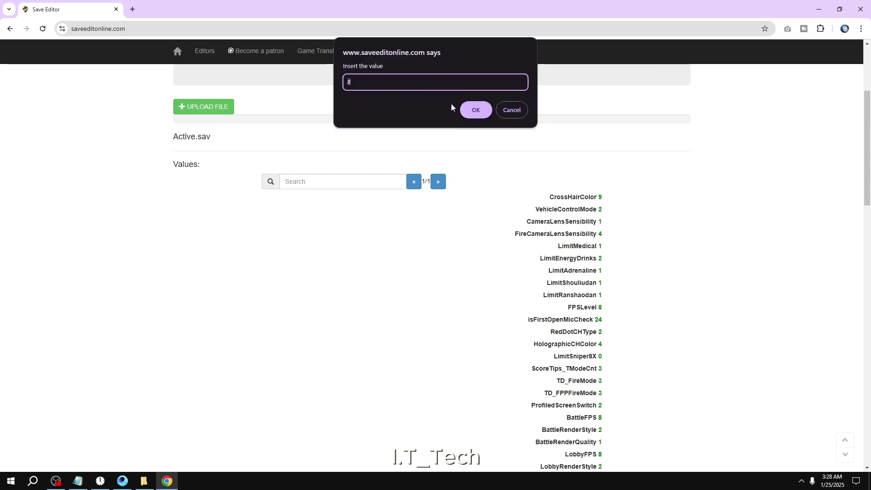
click(475, 110)
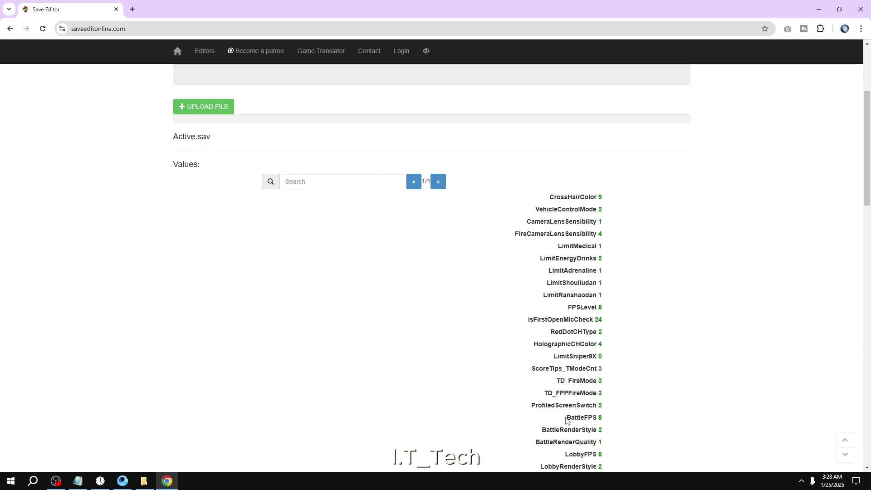
drag(571, 420, 625, 413)
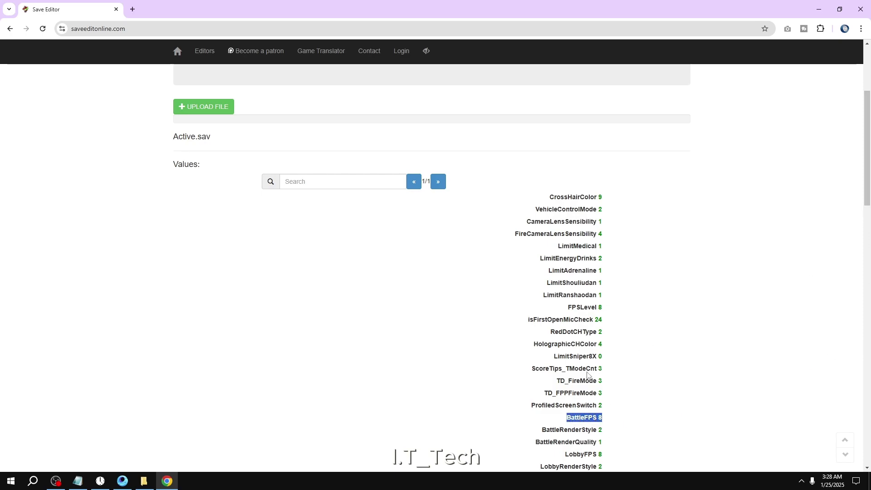
Review the FPSLevel, BattleFPS, LobbyFPS, GFBestQLobby and GFBestQBattle values of Active.sav.
drag(565, 308, 608, 312)
click(587, 311)
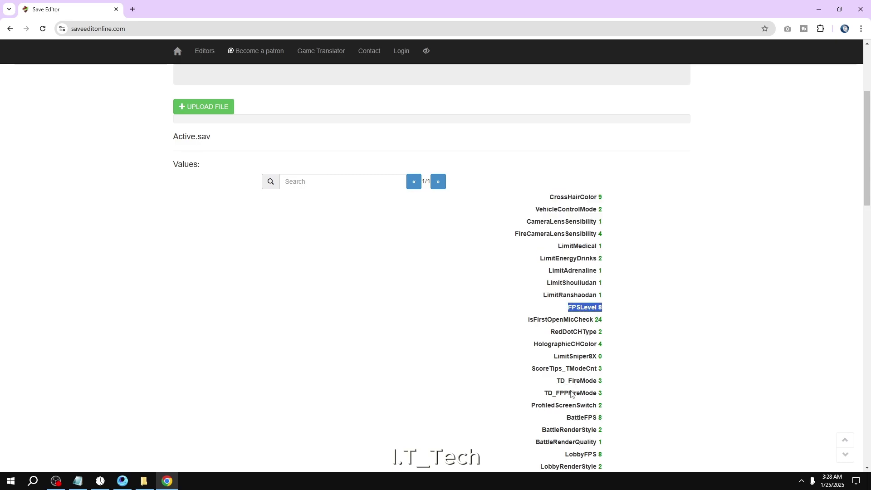
drag(566, 418, 601, 421)
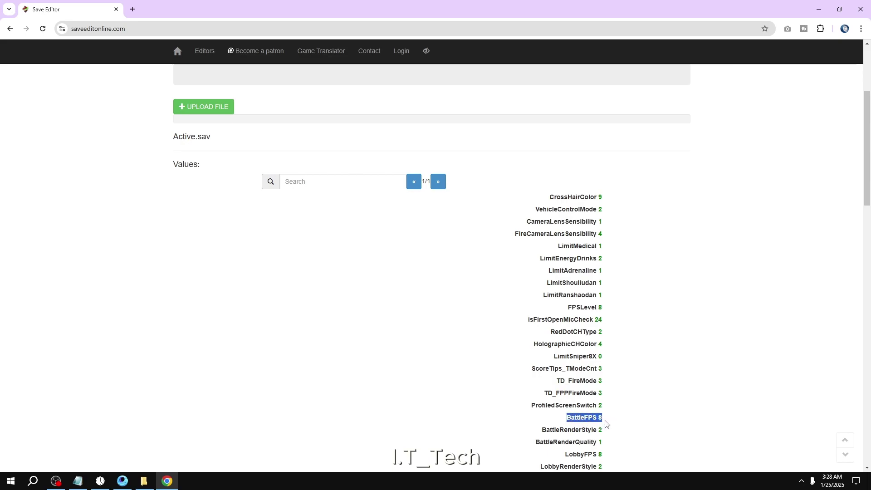
scroll(596, 285, down, 4)
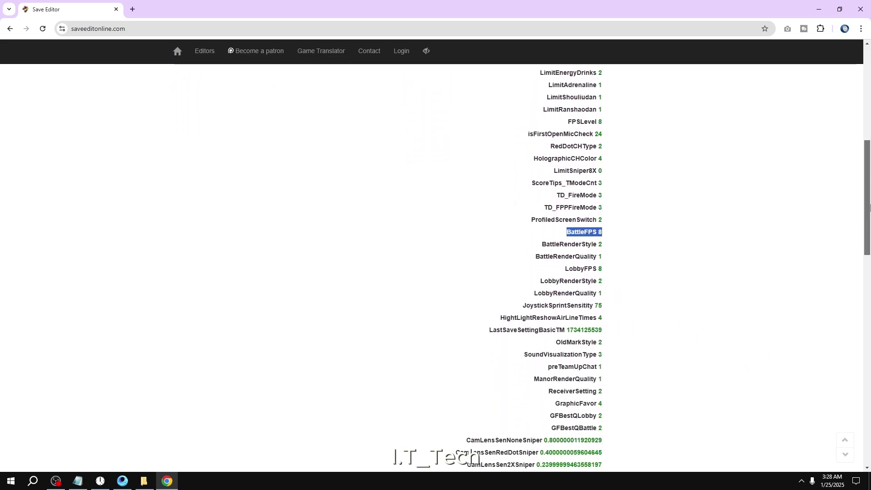
drag(563, 271, 608, 273)
click(564, 273)
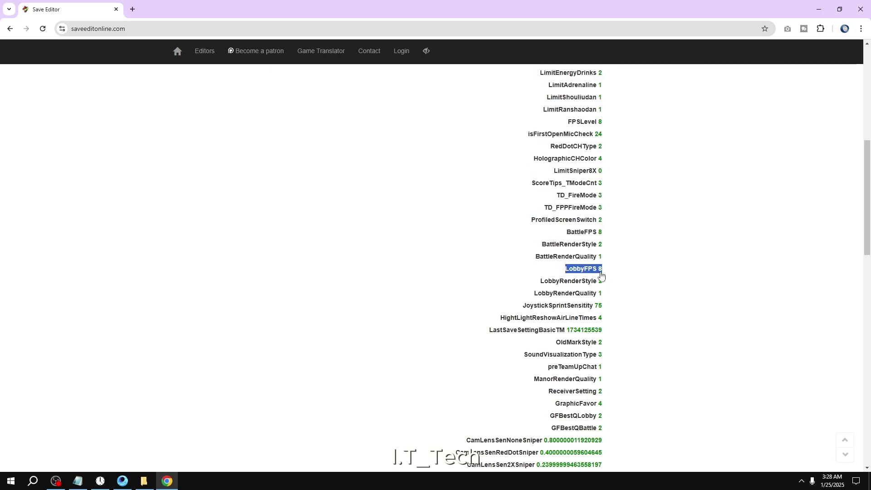
click(630, 304)
scroll(869, 259, down, 3)
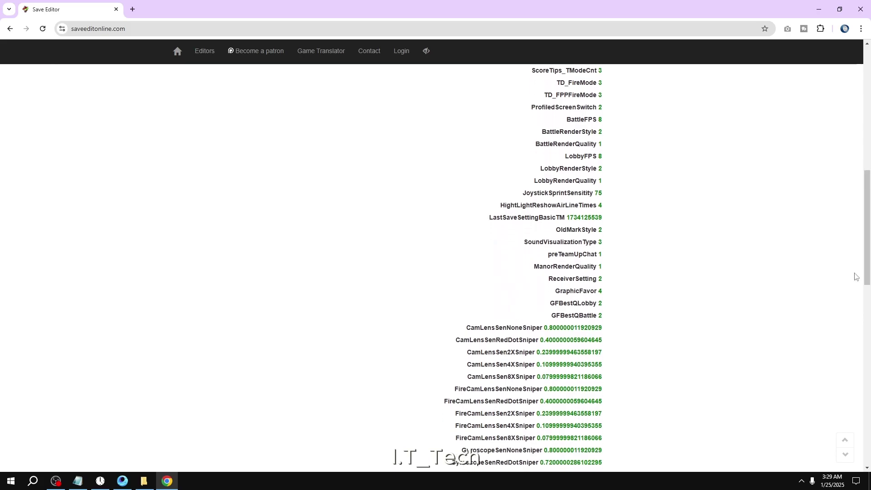
drag(546, 304, 606, 306)
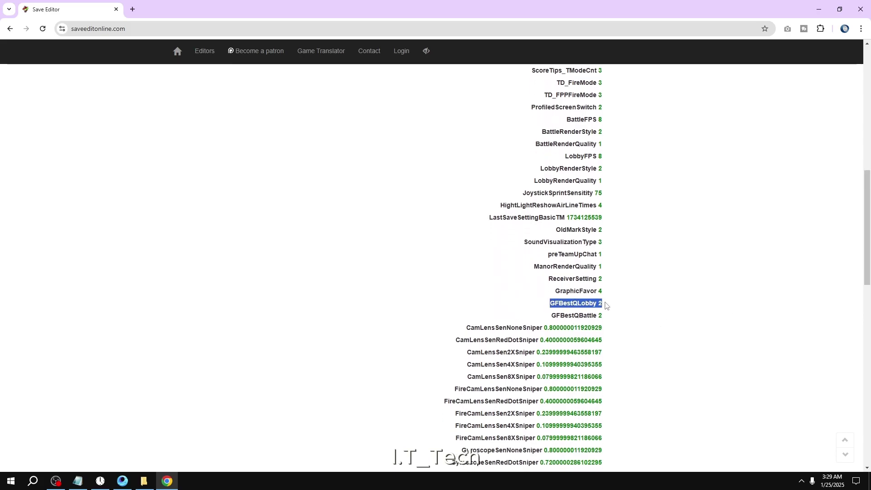
drag(547, 318, 610, 318)
Download the edited Active.sav from Save Editor Online and show it in its download folder.
scroll(869, 286, down, 3)
scroll(869, 285, down, 10)
scroll(869, 285, up, 9)
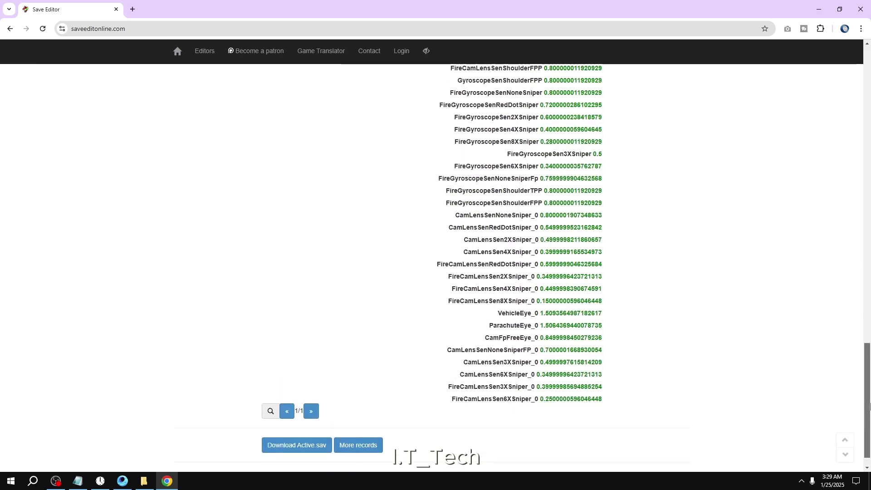
scroll(869, 283, up, 7)
scroll(869, 284, down, 15)
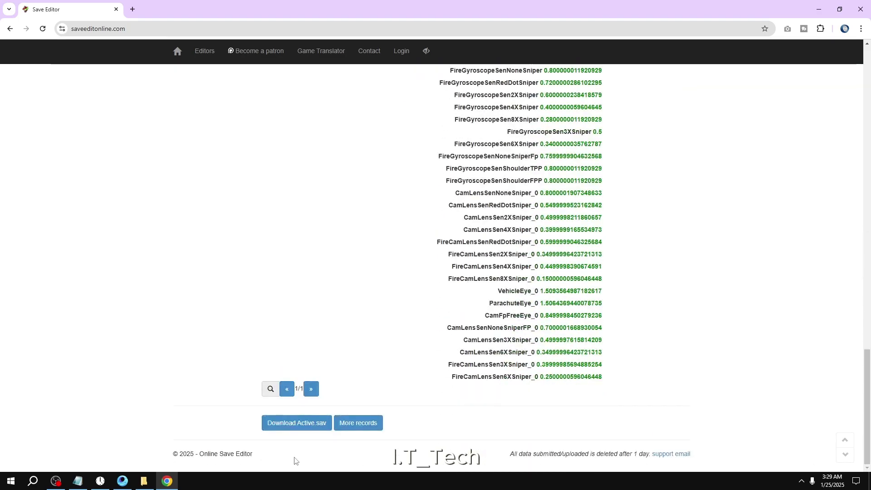
click(289, 423)
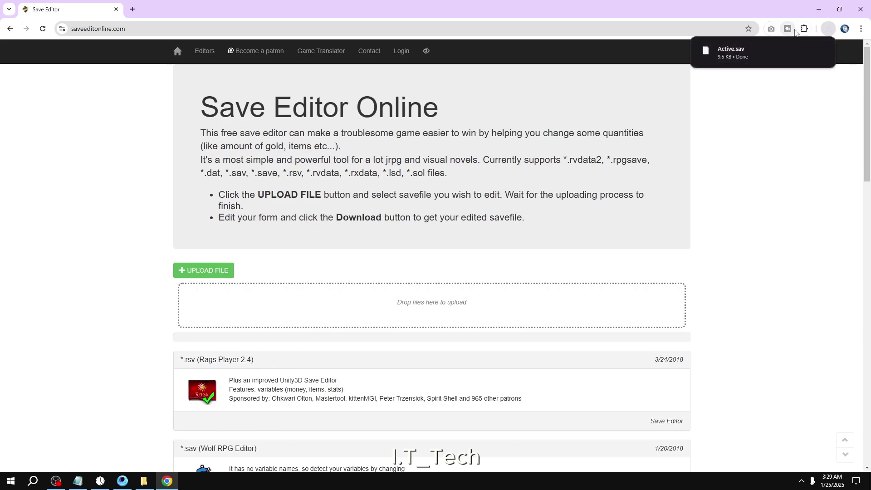
click(804, 50)
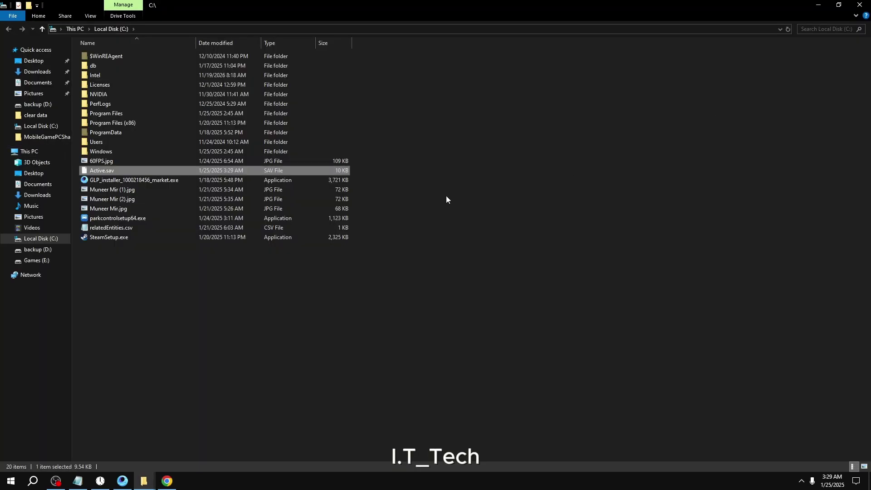
Move the downloaded Active.sav from the C: drive to D:\Temp\TxGameDownload\MobileGamePCShared.
right_click(117, 171)
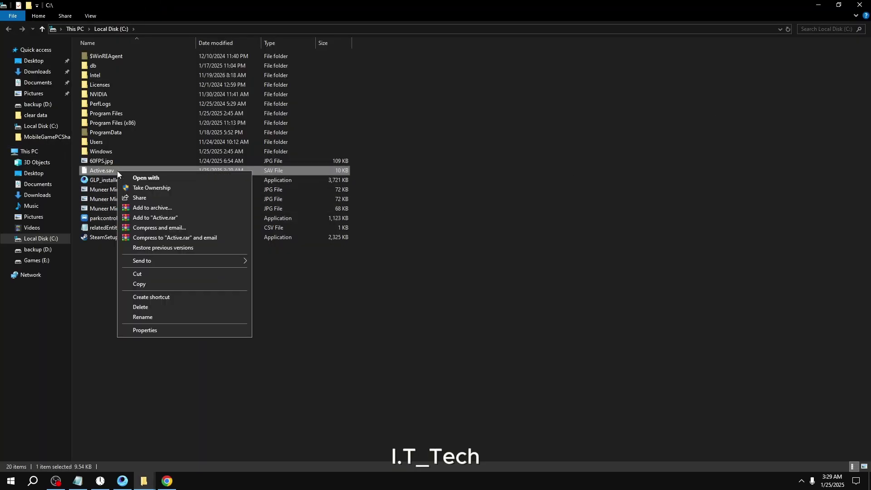
click(144, 273)
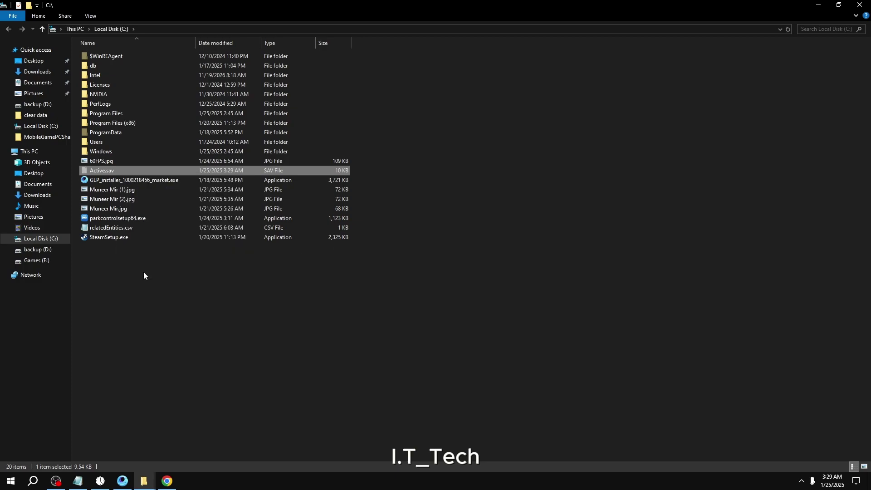
click(36, 250)
click(101, 259)
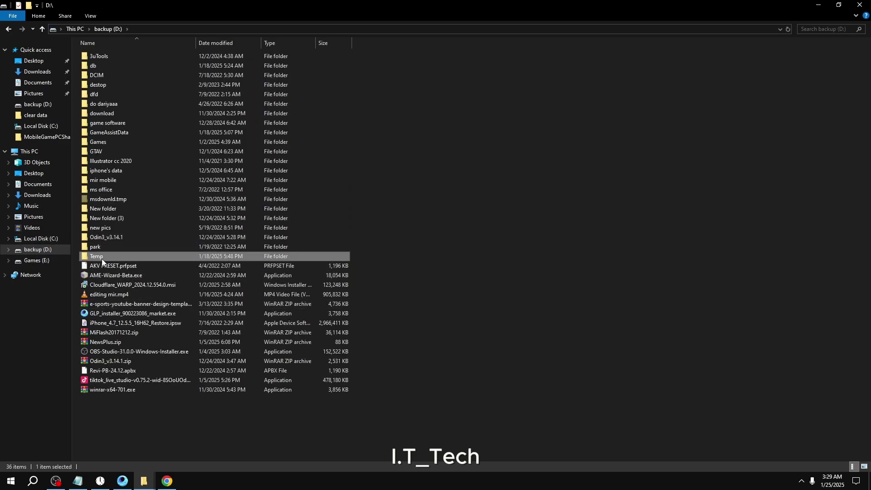
double_click(96, 257)
double_click(117, 58)
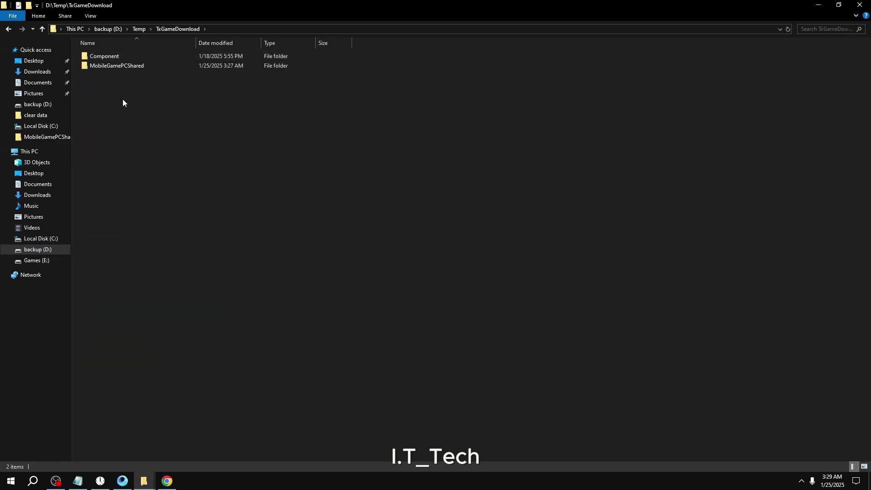
double_click(111, 65)
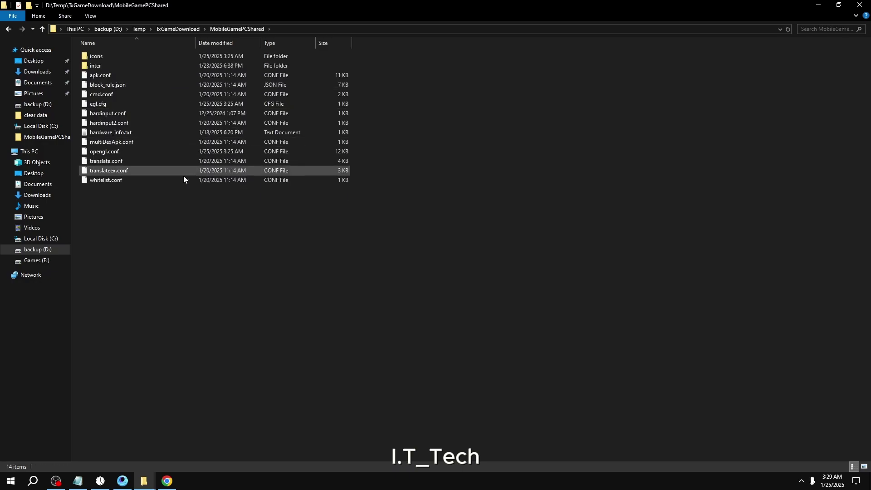
right_click(170, 223)
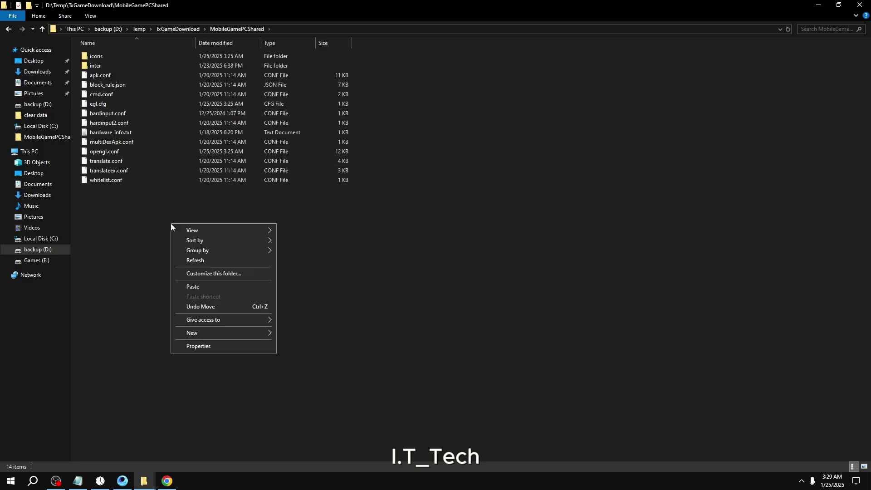
click(197, 287)
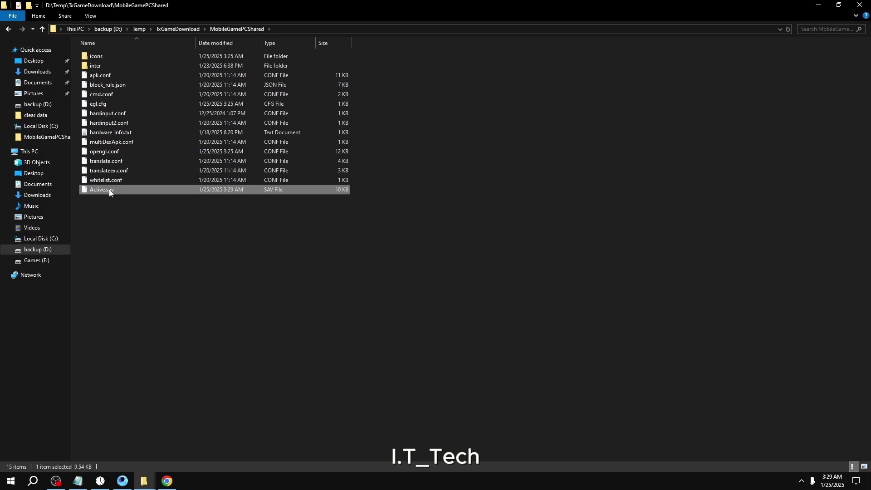
Close the open File Explorer windows and Google Chrome.
click(860, 4)
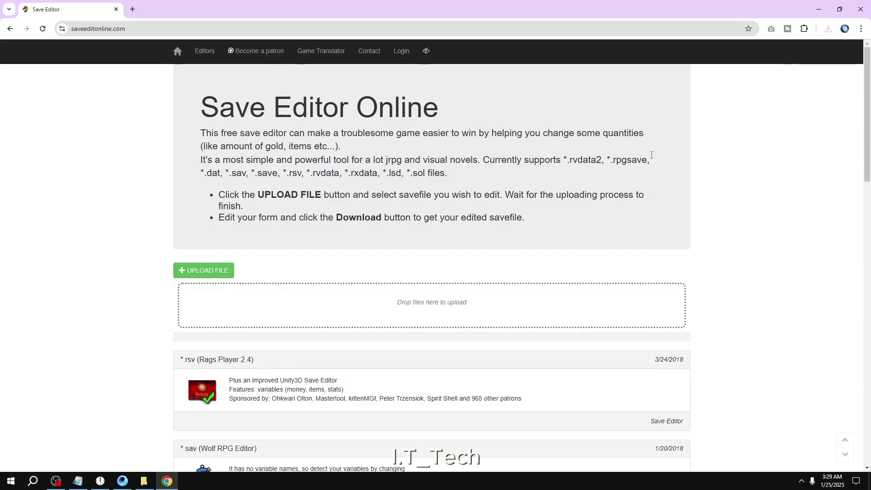
click(859, 5)
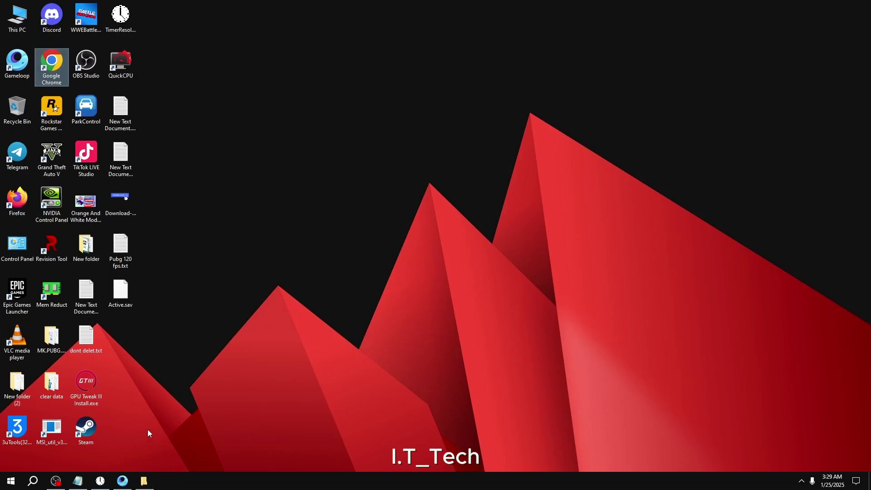
click(145, 481)
click(866, 9)
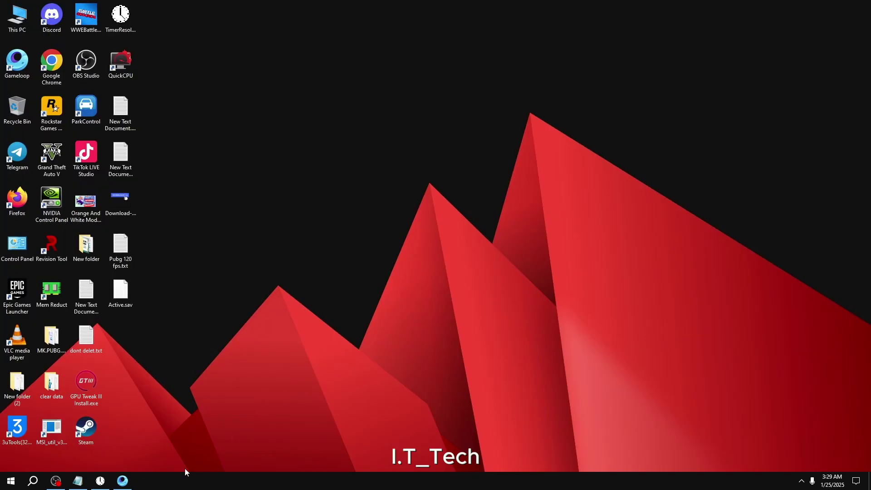
Switch to GameLoop, return to its home screen and reopen EX File Manager.
click(122, 481)
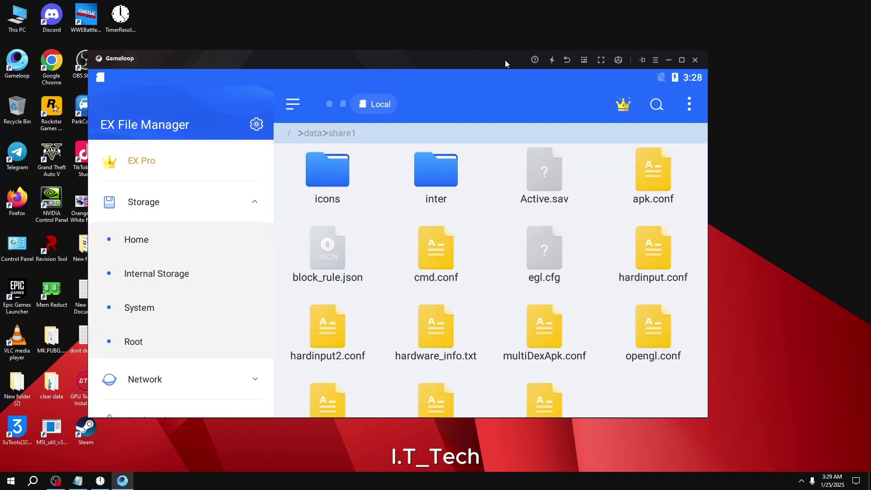
double_click(475, 55)
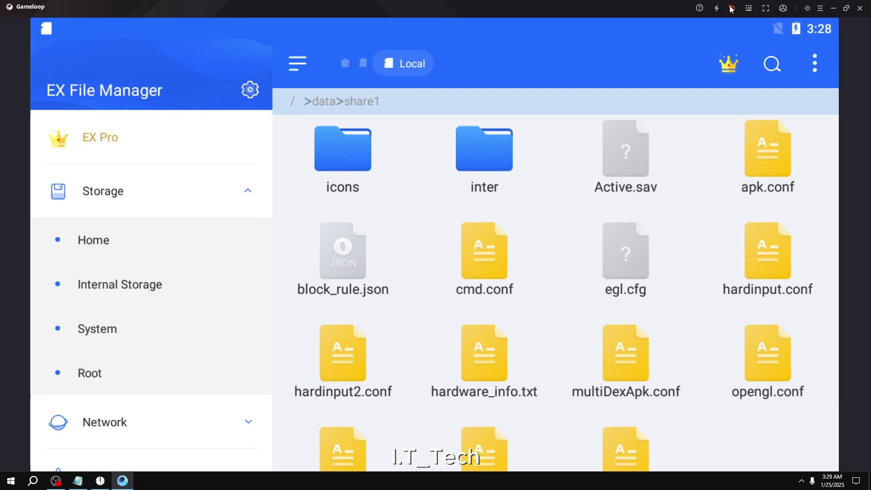
click(731, 8)
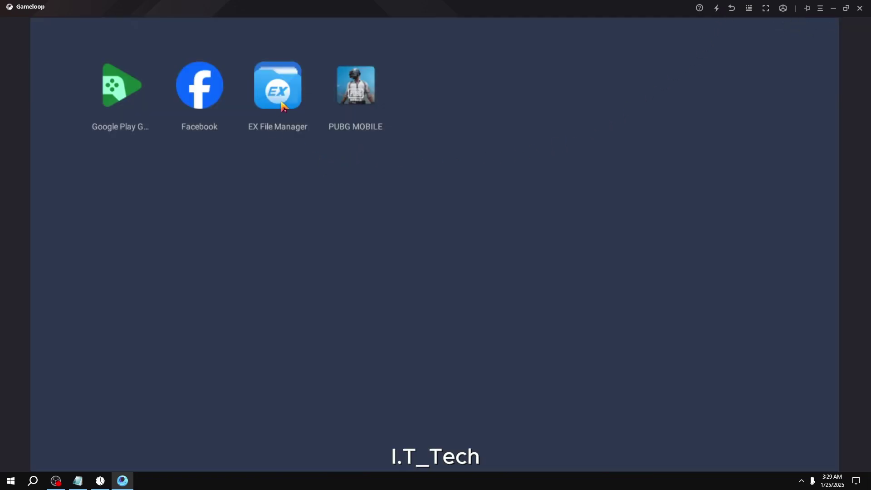
click(281, 105)
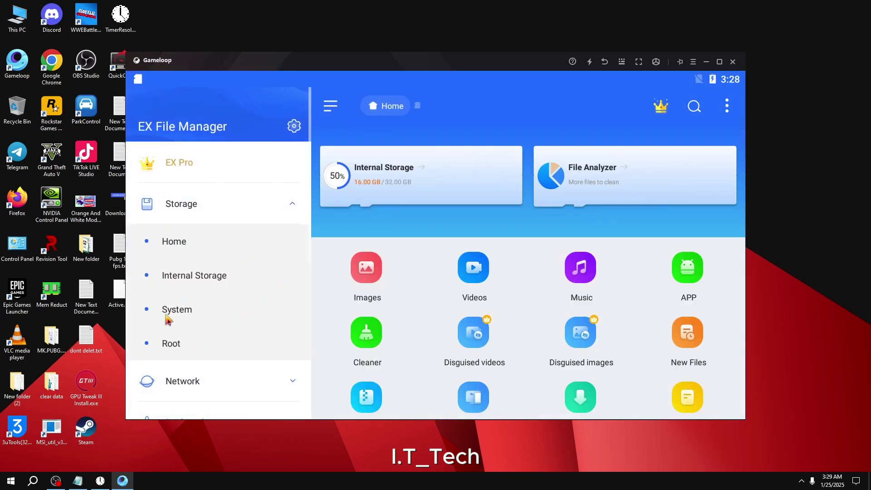
Cut Active.sav from the /data/share1 folder under Root.
click(171, 343)
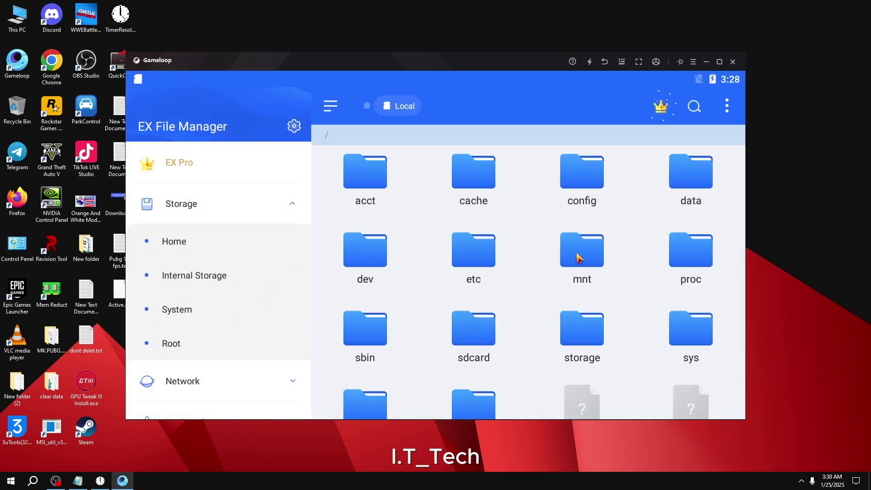
click(681, 179)
drag(525, 307, 536, 199)
scroll(533, 200, down, 3)
scroll(503, 337, down, 3)
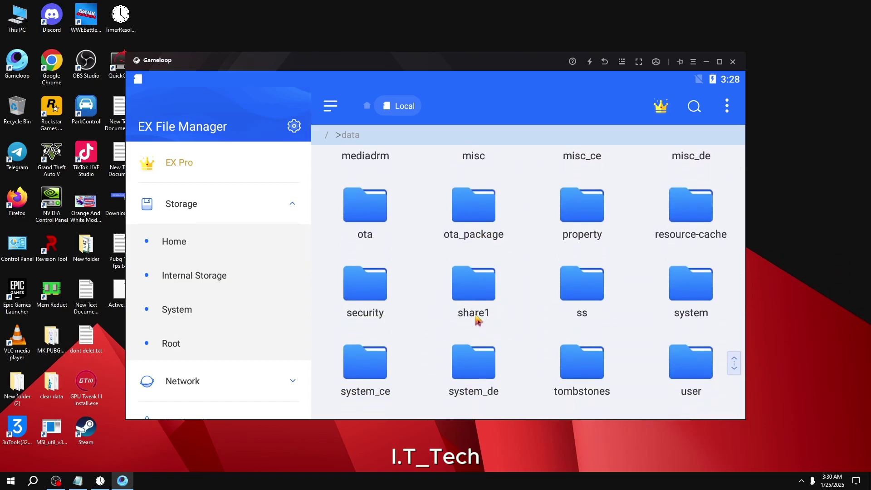
click(473, 290)
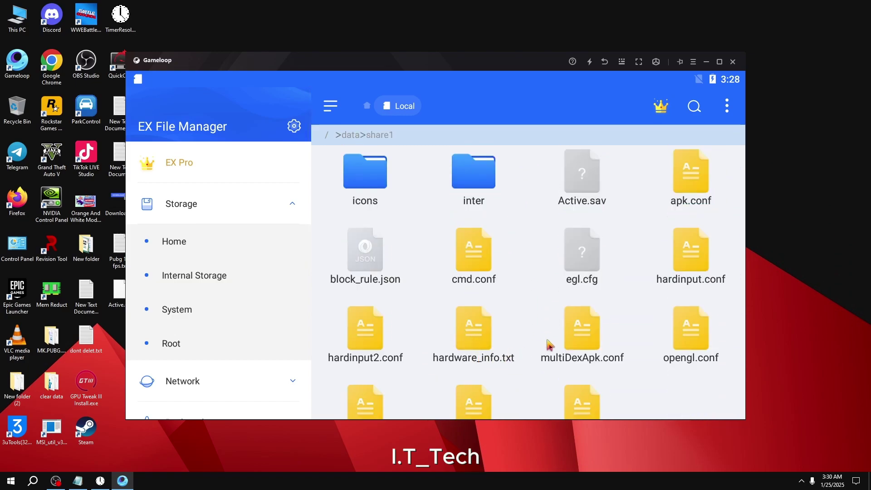
click(592, 188)
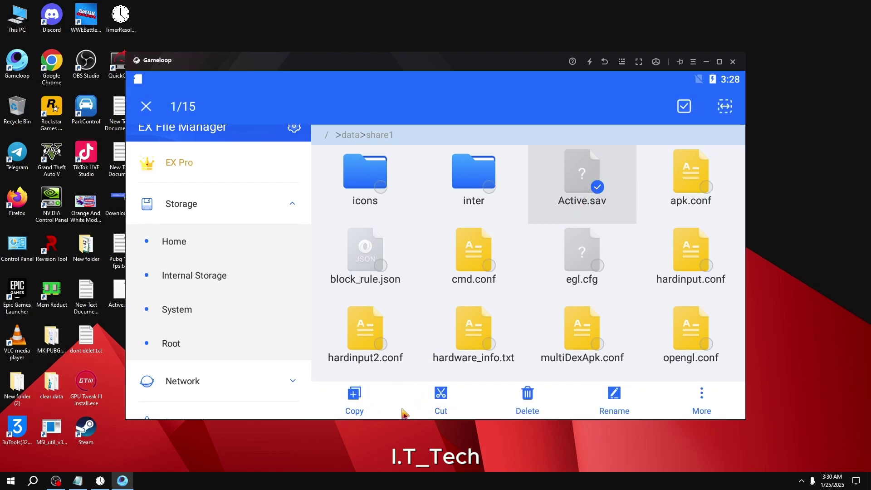
click(439, 406)
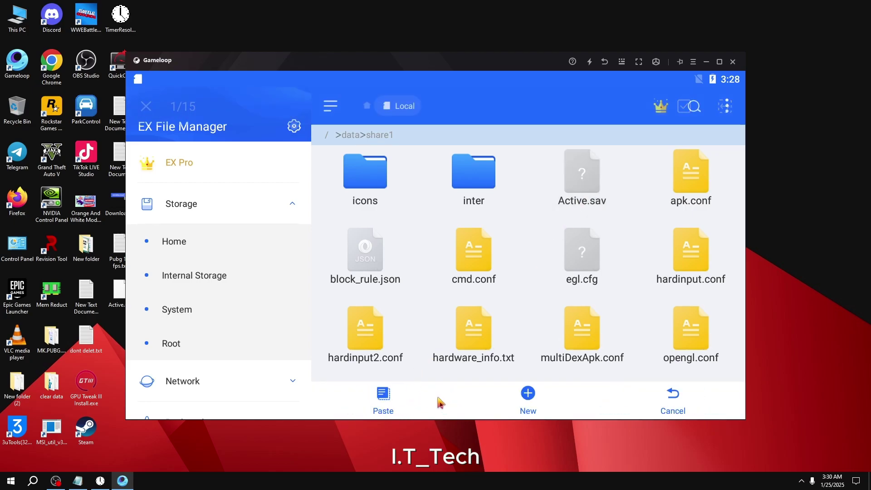
Open the Android/data/com.tencent.ig/files folder in Internal Storage.
click(196, 289)
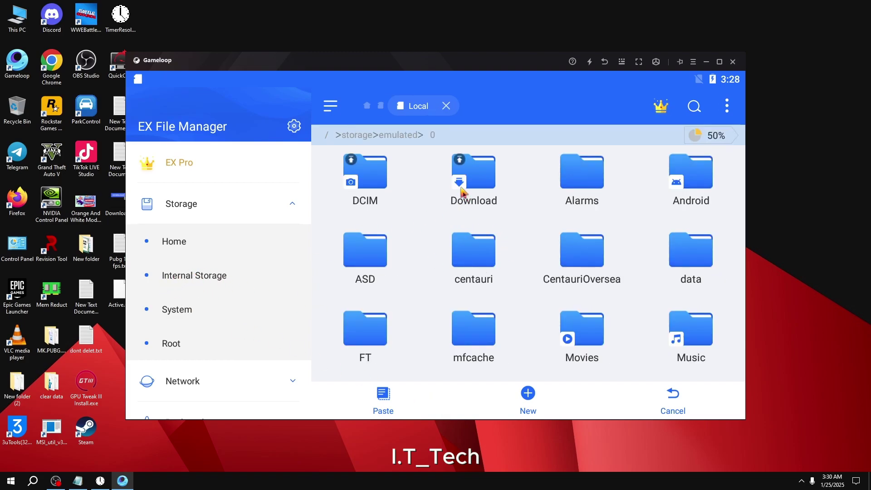
click(209, 276)
click(702, 186)
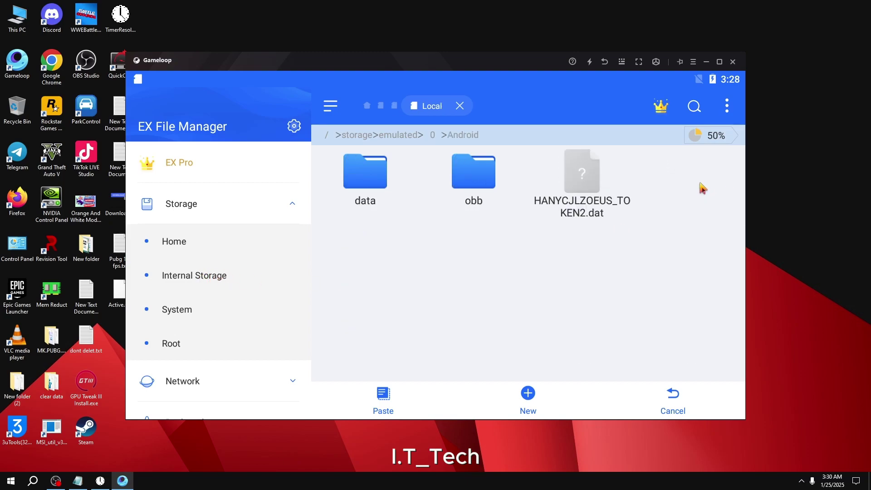
click(361, 186)
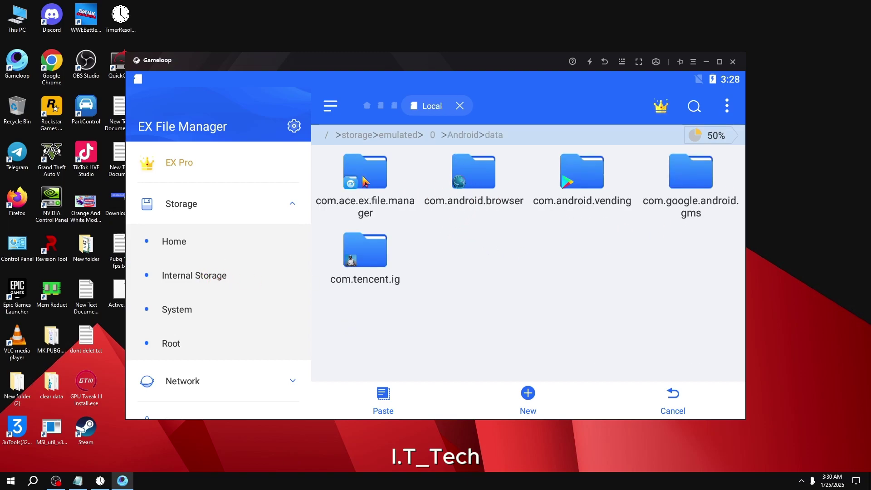
click(351, 255)
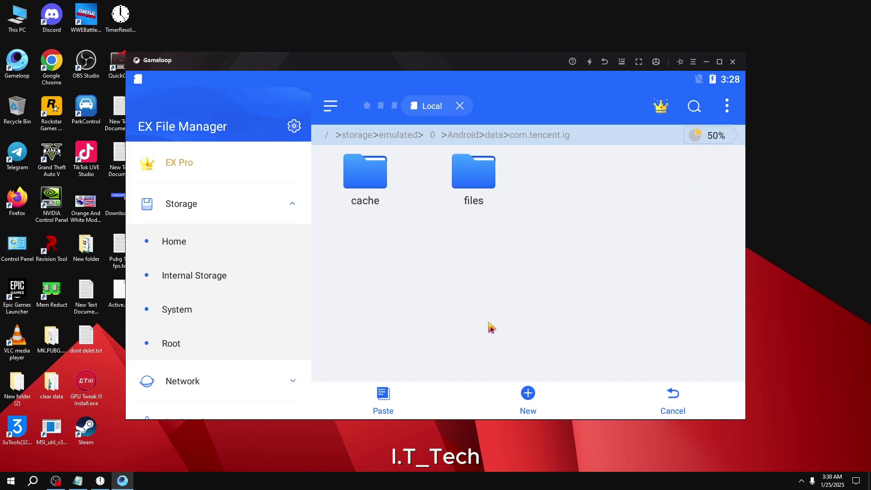
click(466, 173)
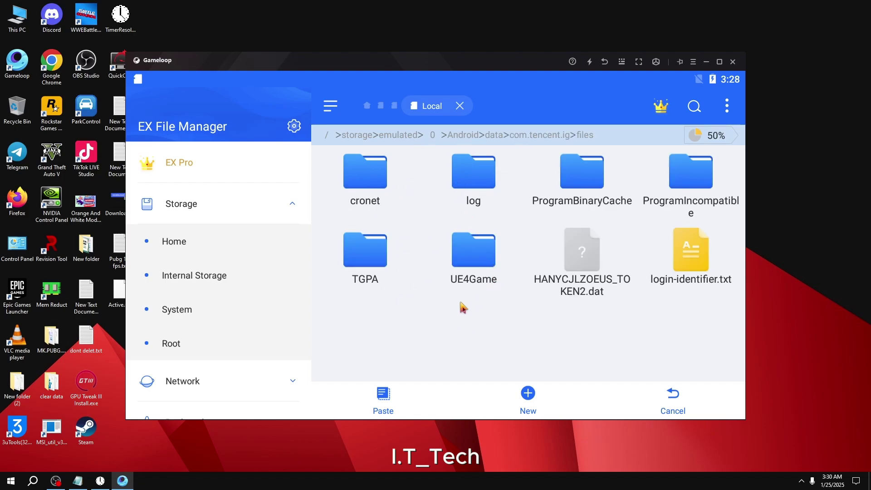
Go through UE4Game and both nested ShadowTrackerExtra folders to Saved, and open its SaveGames folder.
click(476, 260)
click(375, 188)
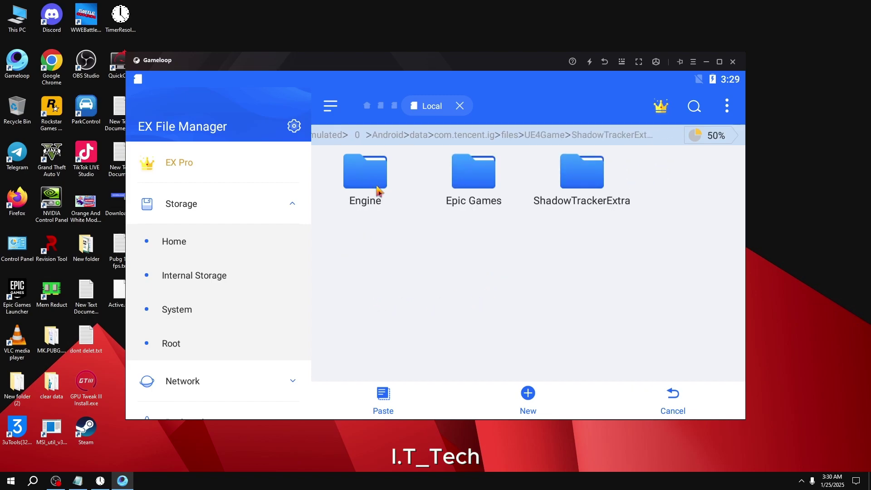
click(590, 200)
click(479, 190)
scroll(528, 325, down, 5)
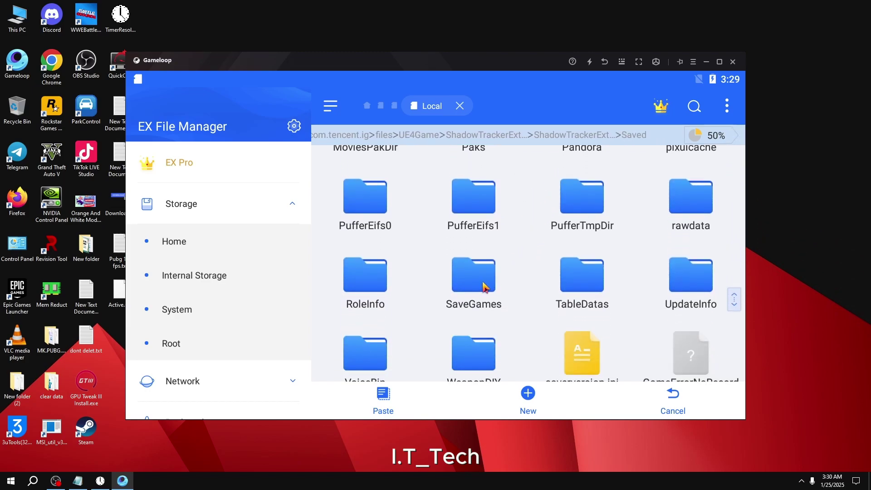
click(475, 285)
Paste the cut Active.sav into SaveGames, overwriting the existing file with Apply to all enabled.
scroll(530, 272, down, 4)
scroll(534, 202, down, 15)
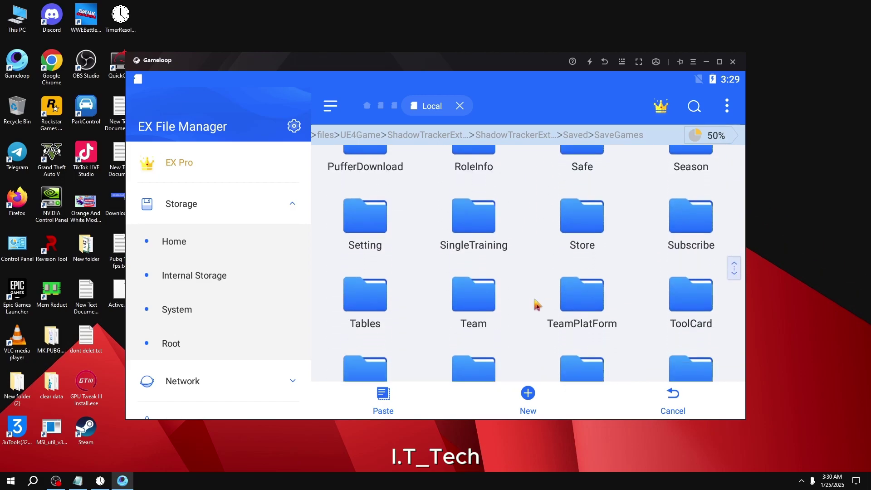
scroll(549, 229, down, 1)
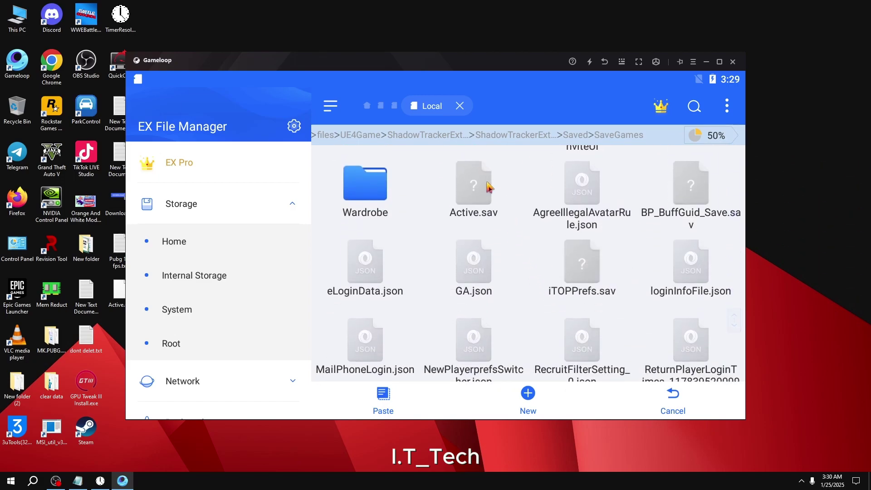
click(512, 224)
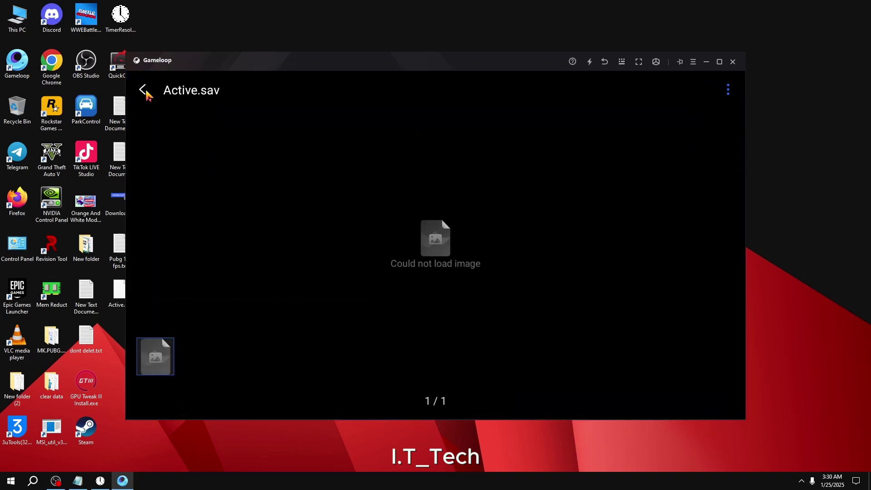
click(143, 91)
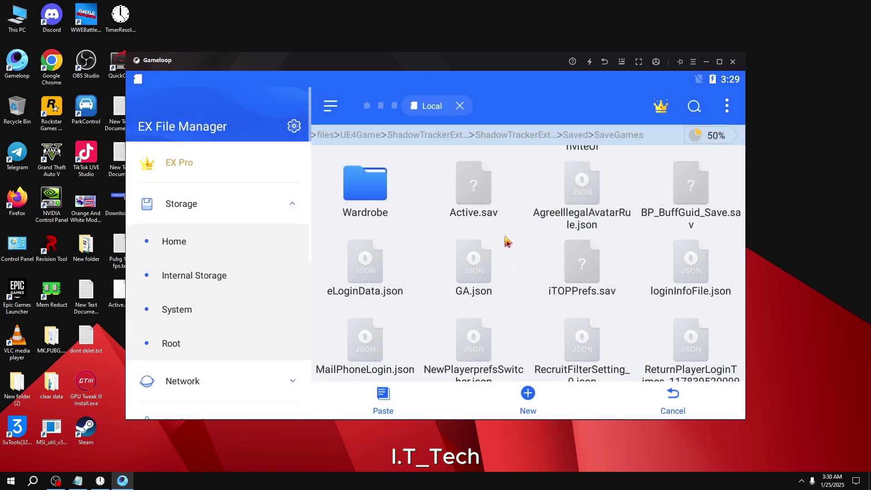
click(382, 399)
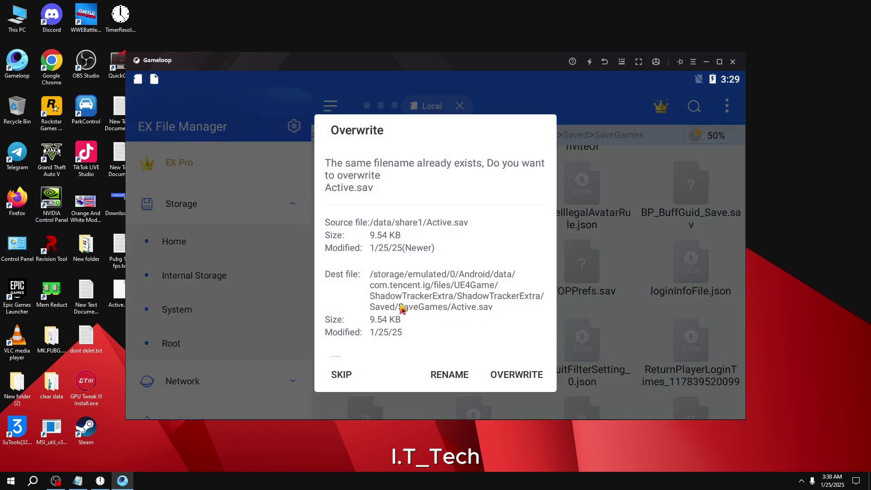
scroll(411, 182, down, 1)
click(336, 341)
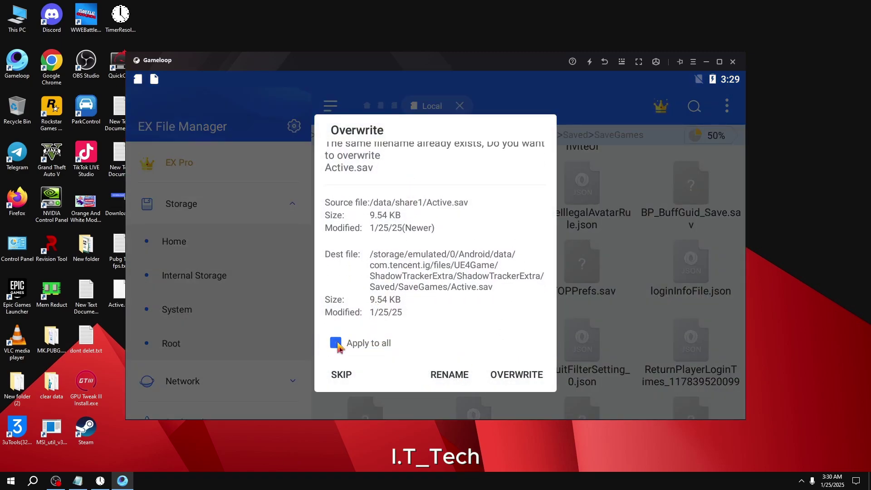
click(516, 375)
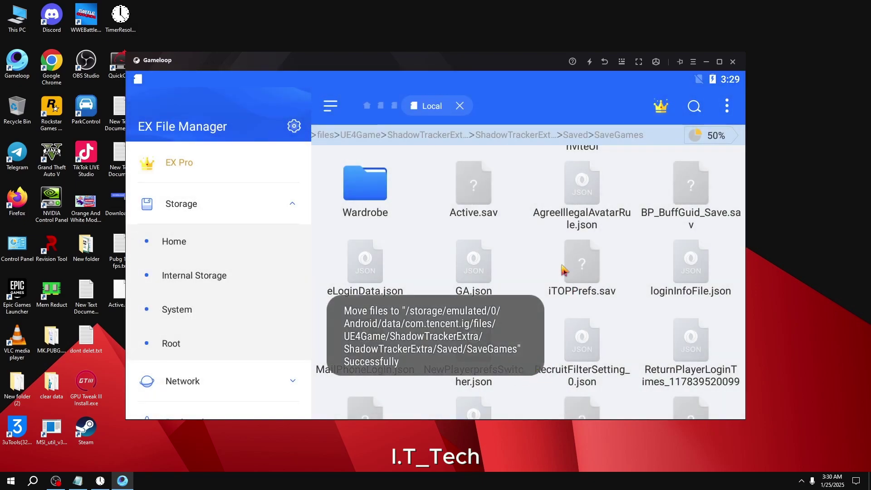
Return to the GameLoop home screen, launch PUBG MOBILE and close the Auxiliary Screen.
click(601, 62)
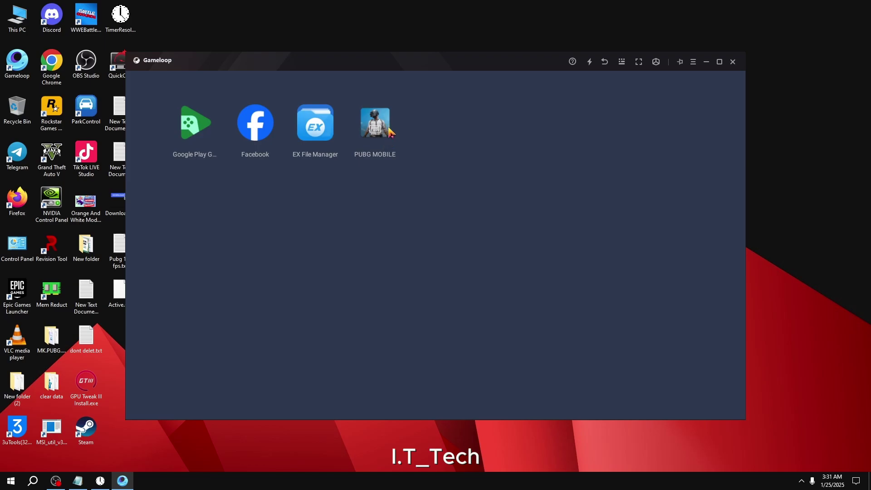
click(382, 133)
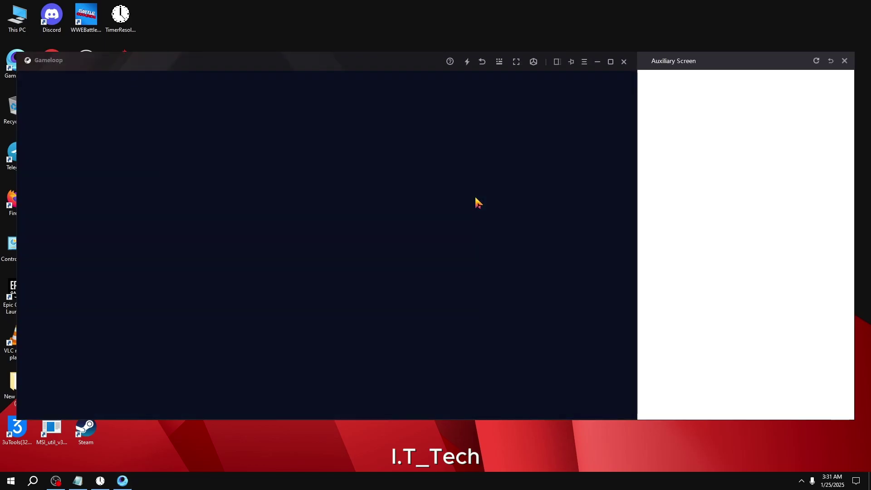
click(844, 61)
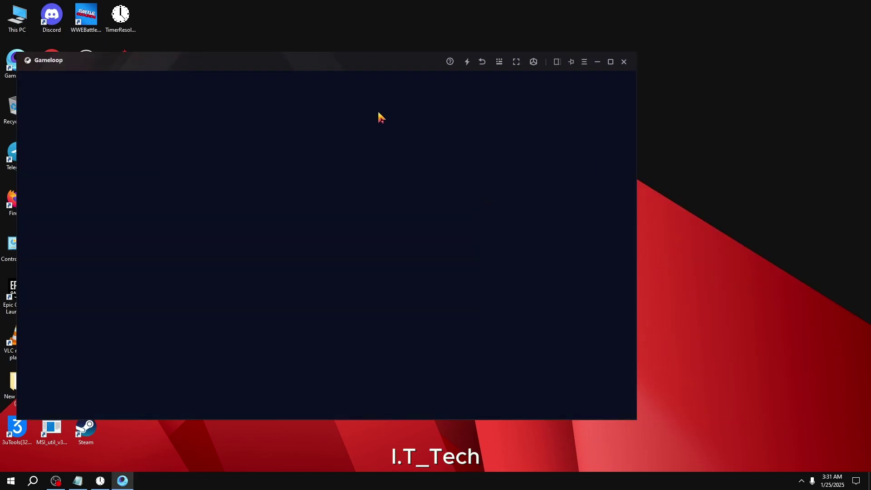
Exit Google Chrome's background process from the Windows notification area.
click(803, 482)
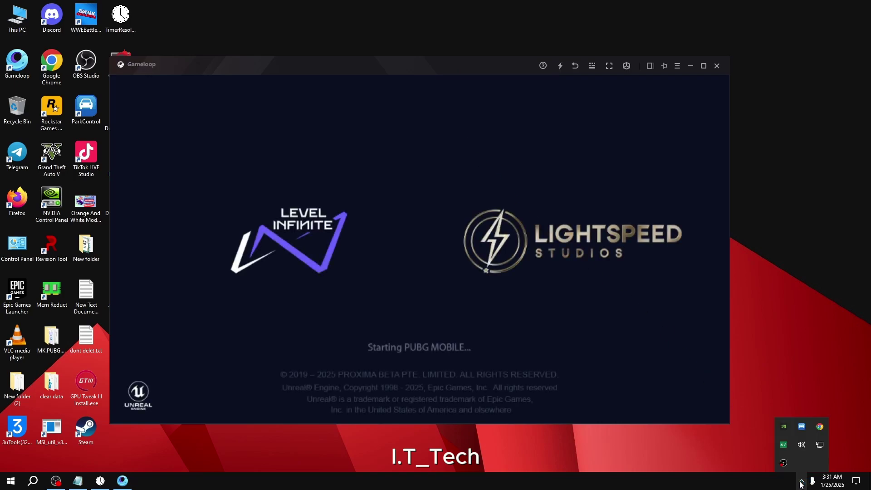
right_click(824, 426)
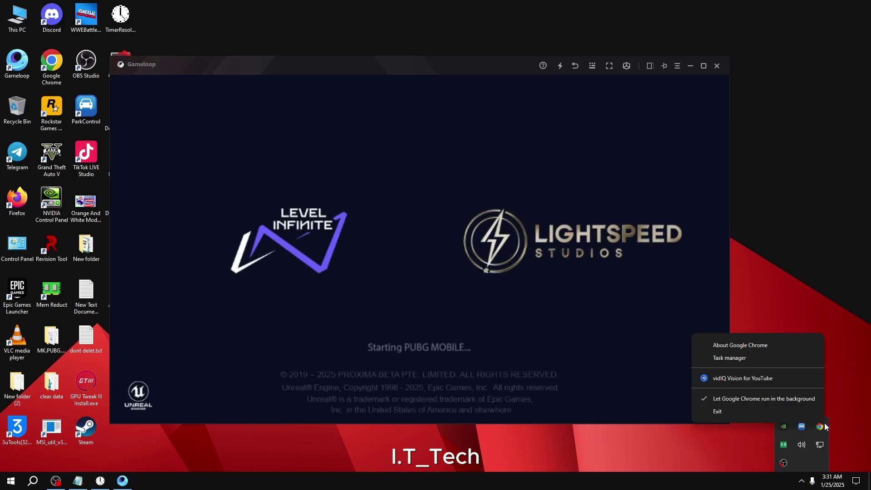
click(787, 414)
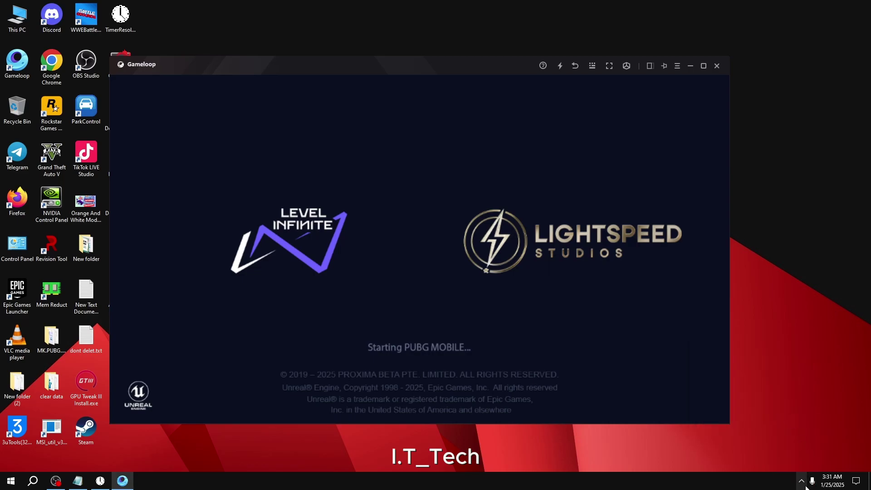
click(805, 484)
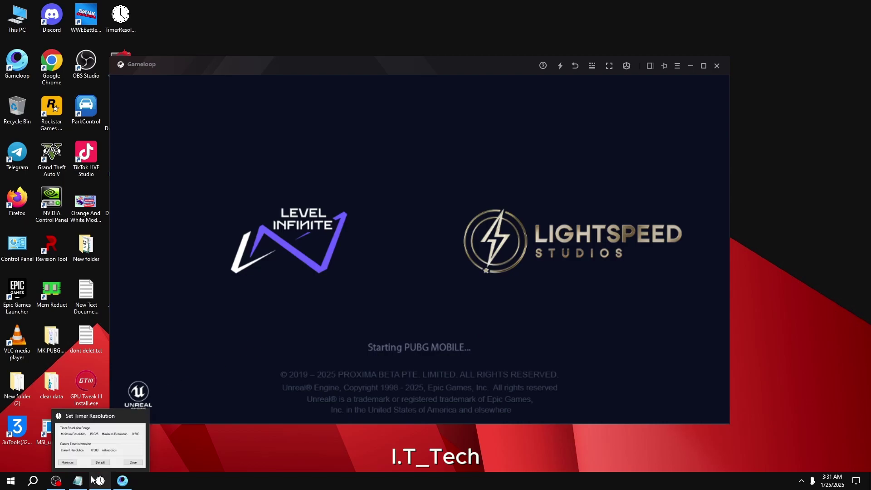
Bring up the Pubg 120 fps.txt checklist, highlight the "instant 120 fps" line and minimize Notepad.
click(79, 482)
drag(394, 280, 290, 280)
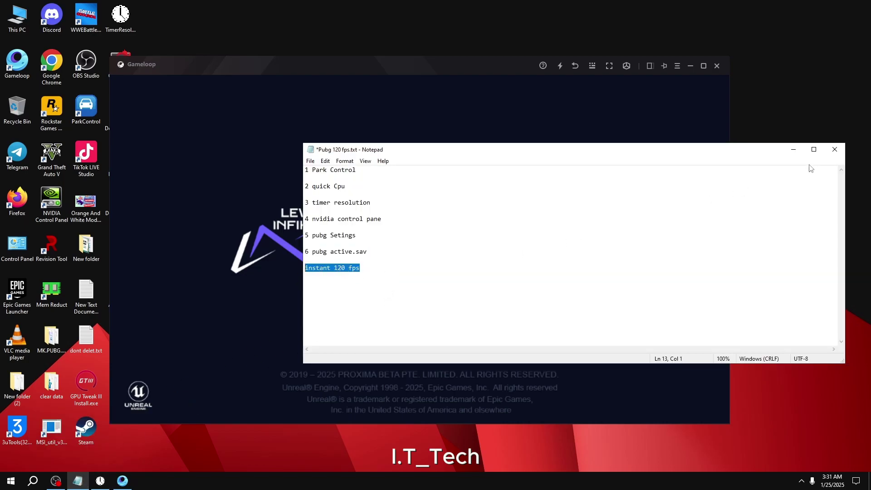
click(793, 150)
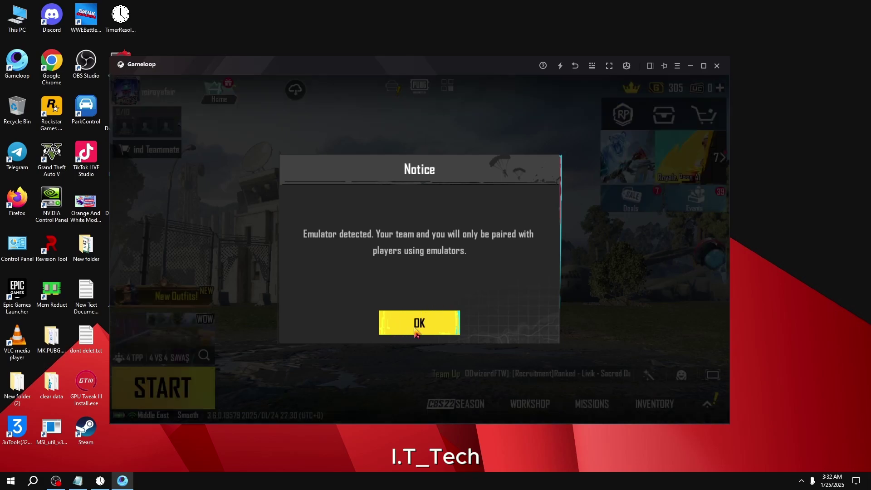
Dismiss the emulator notice and the two promotional pop-ups in the game lobby.
click(444, 317)
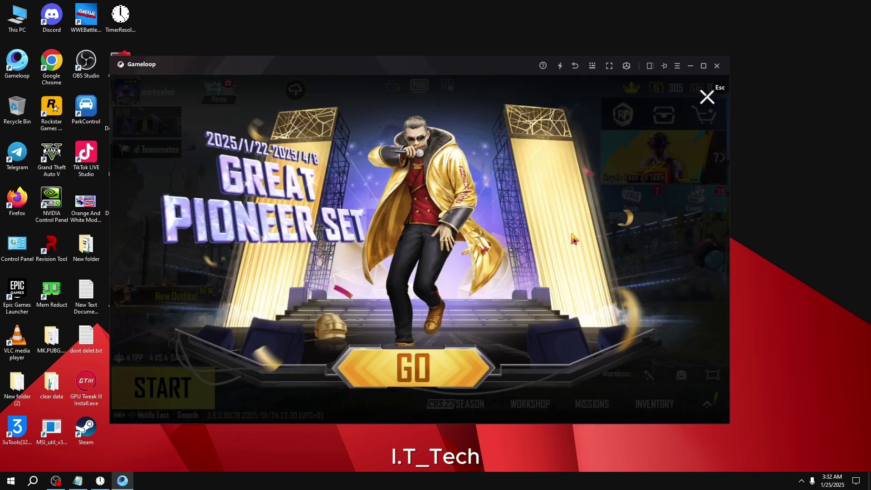
click(706, 97)
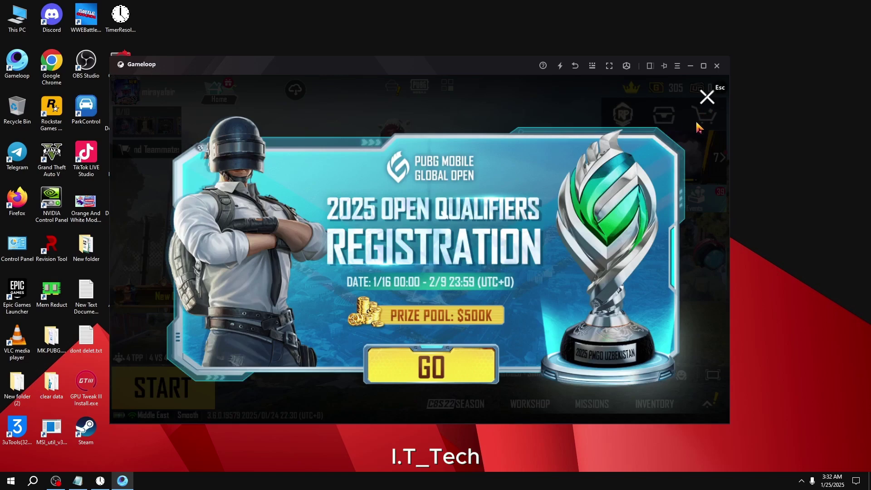
click(706, 96)
Review the game's Graphics settings for Combat, Lobby, Home and Efficiency, including the style options, and close the settings.
click(708, 403)
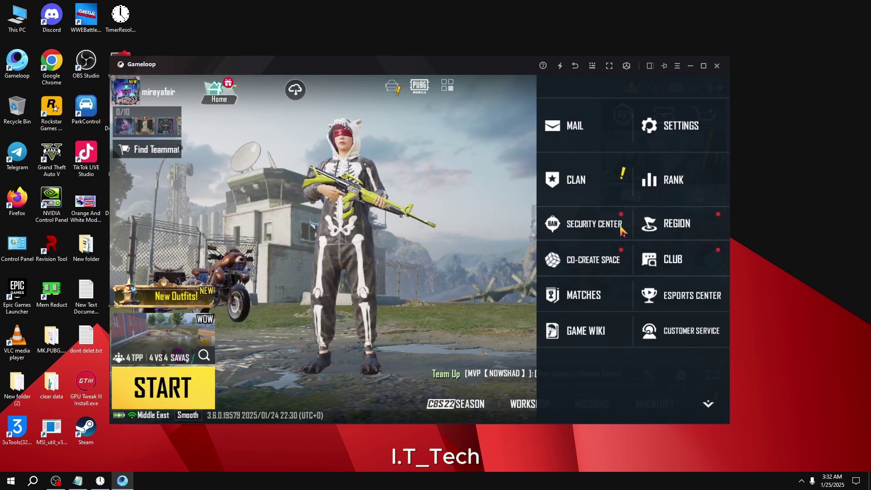
click(680, 128)
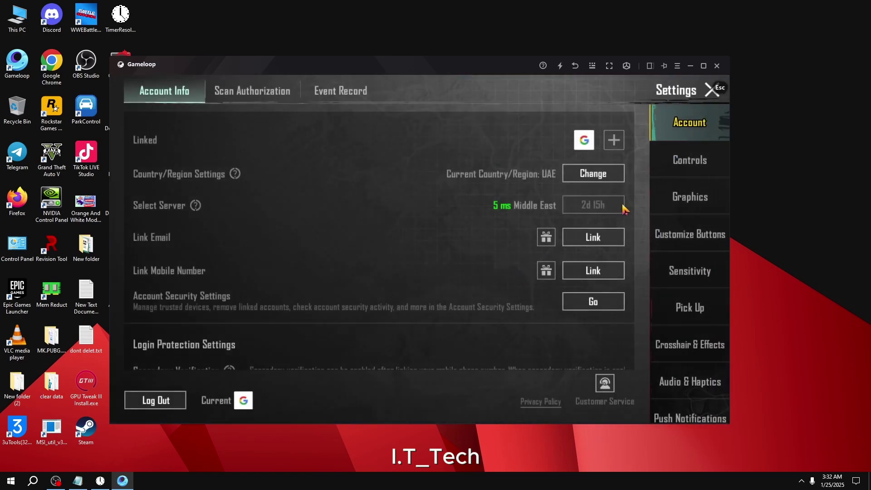
click(691, 197)
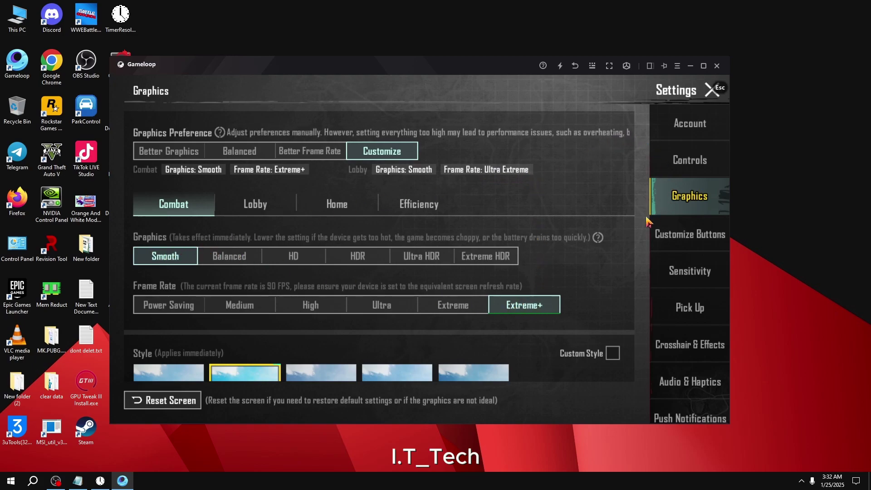
scroll(594, 244, down, 8)
scroll(590, 190, up, 8)
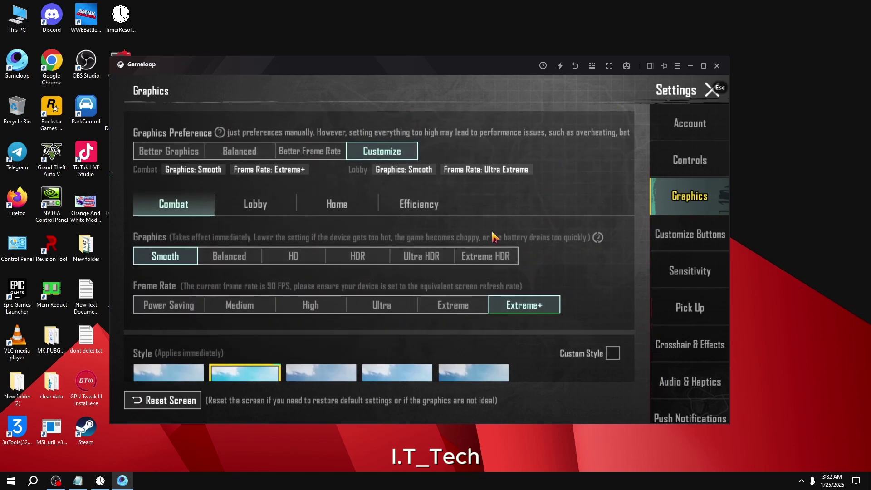
click(258, 210)
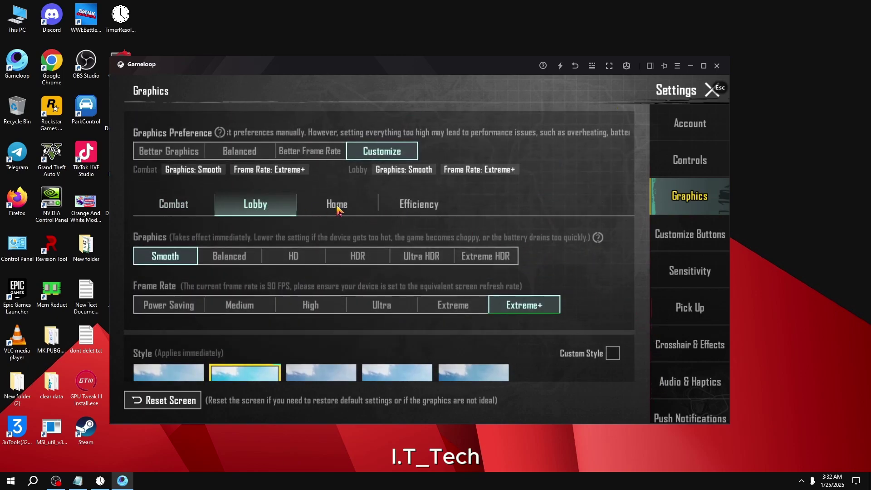
click(344, 212)
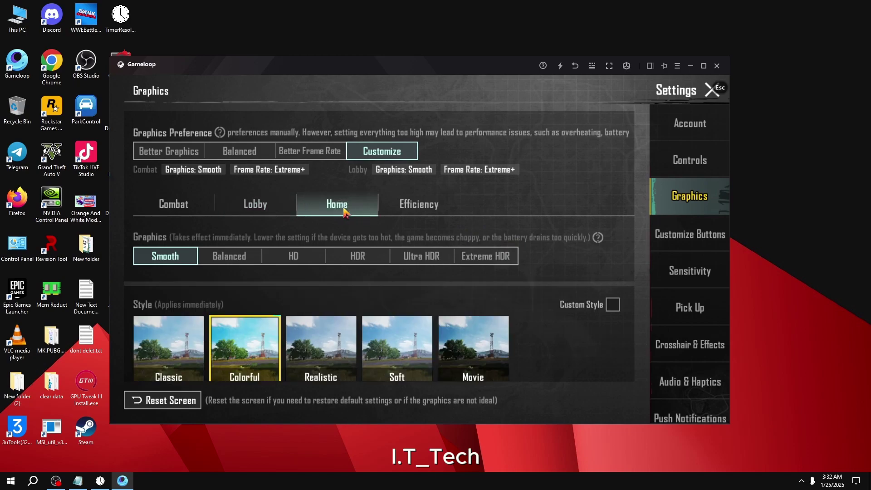
click(405, 211)
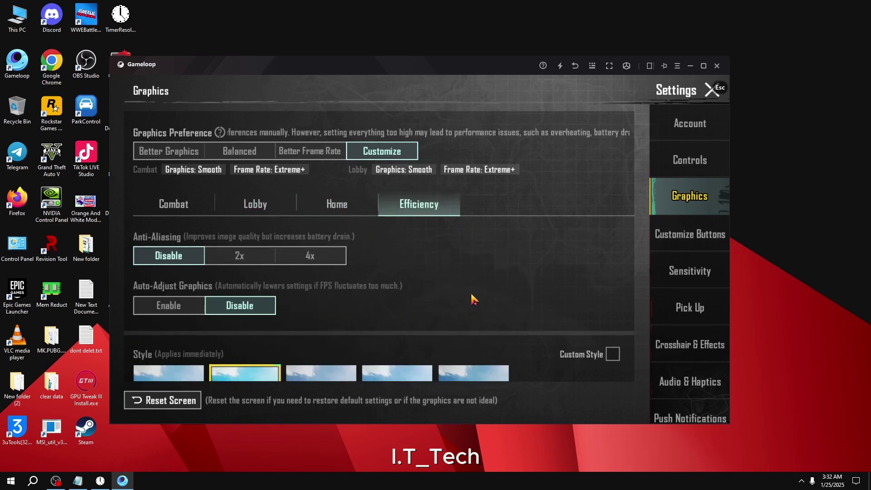
scroll(471, 299, down, 6)
drag(541, 216, 599, 382)
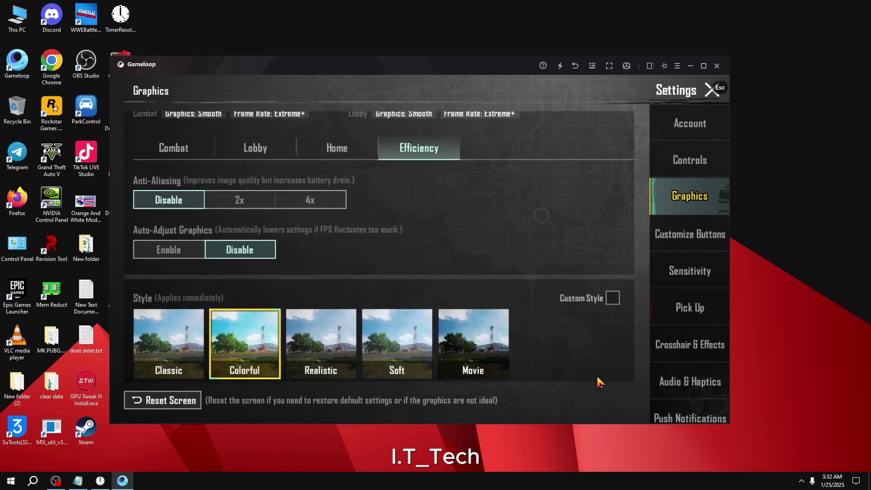
click(177, 208)
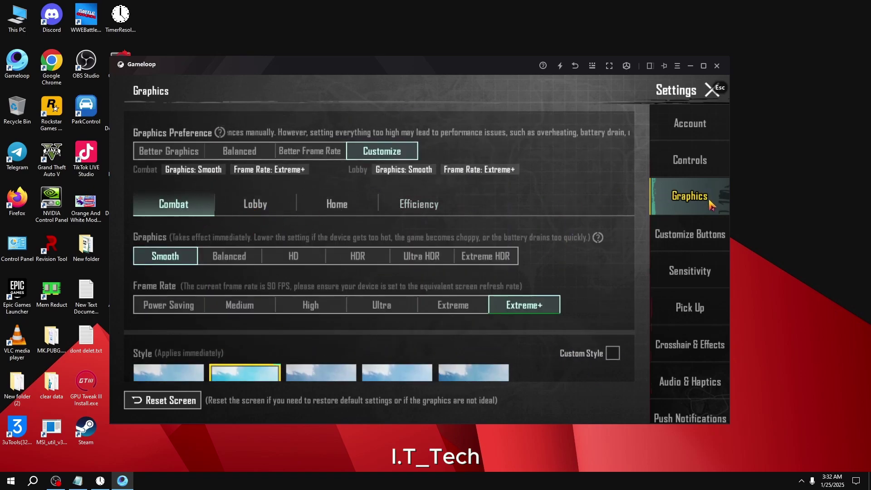
click(713, 94)
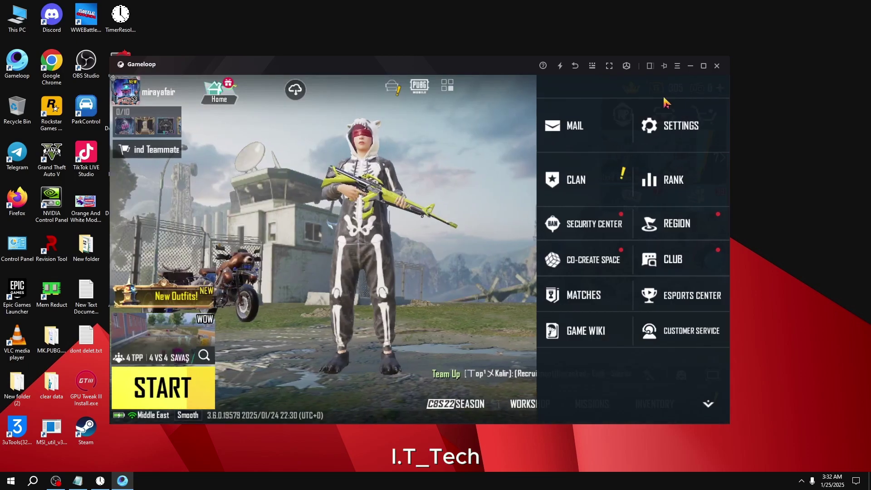
click(626, 66)
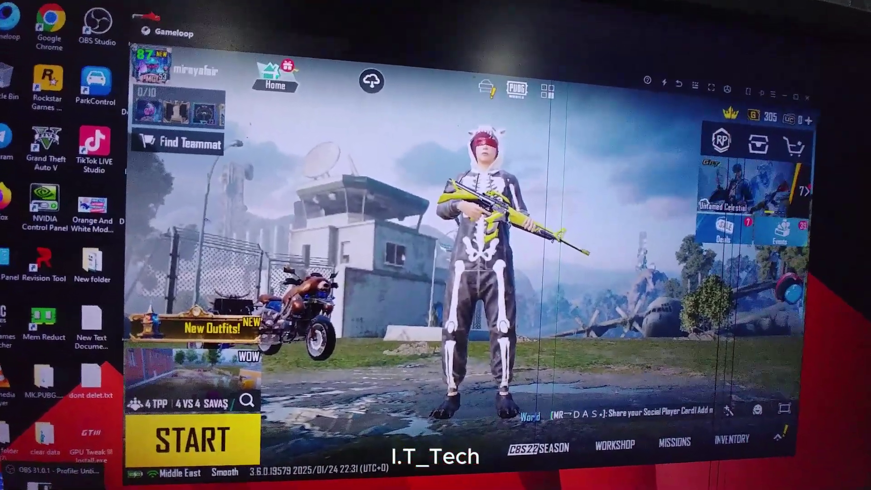
Switch to OBS Studio, stop the screen recording and return to the game in full screen.
click(50, 472)
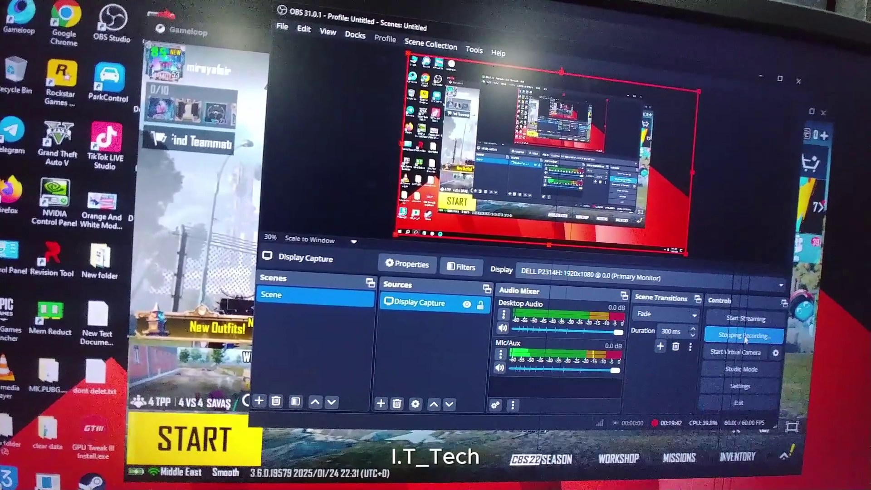
click(726, 337)
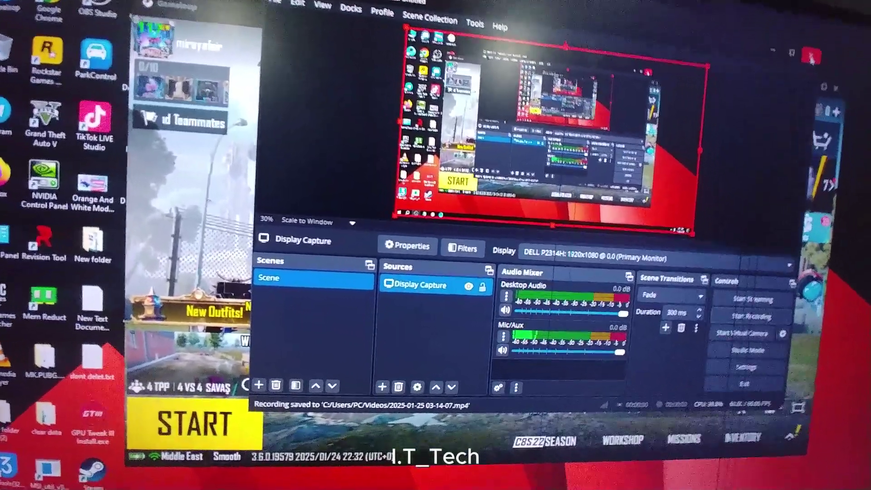
key(alt+Tab)
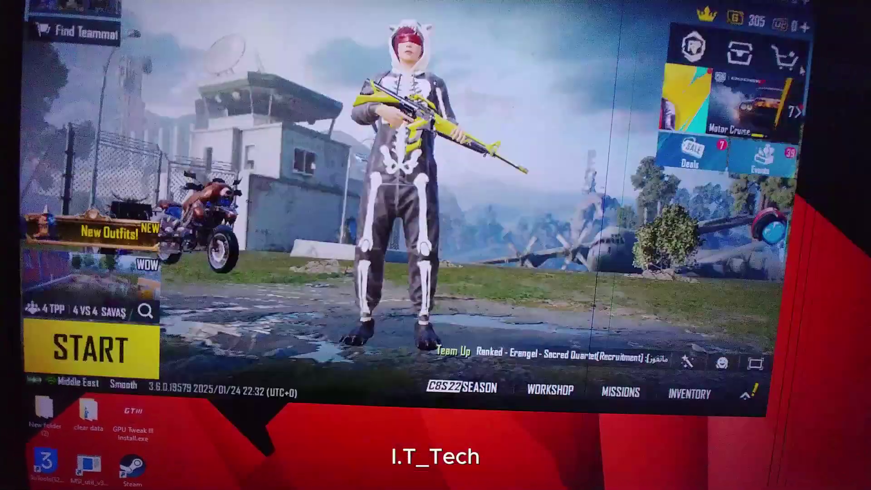
click(806, 64)
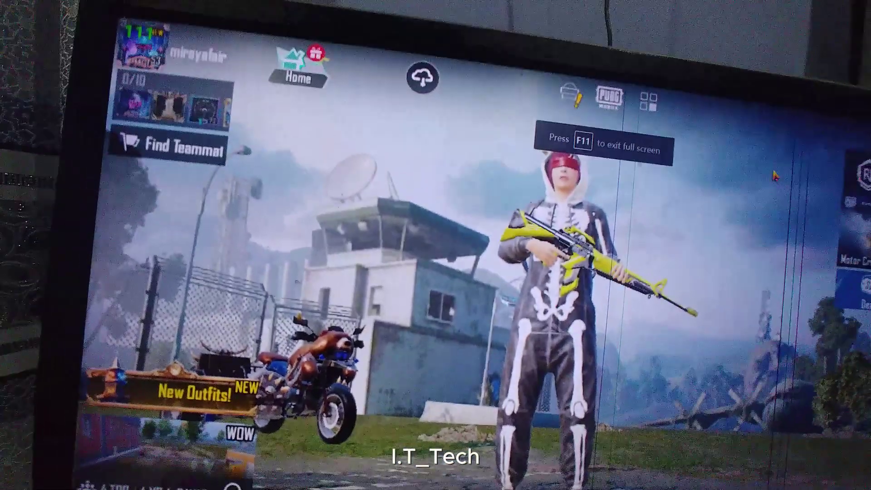